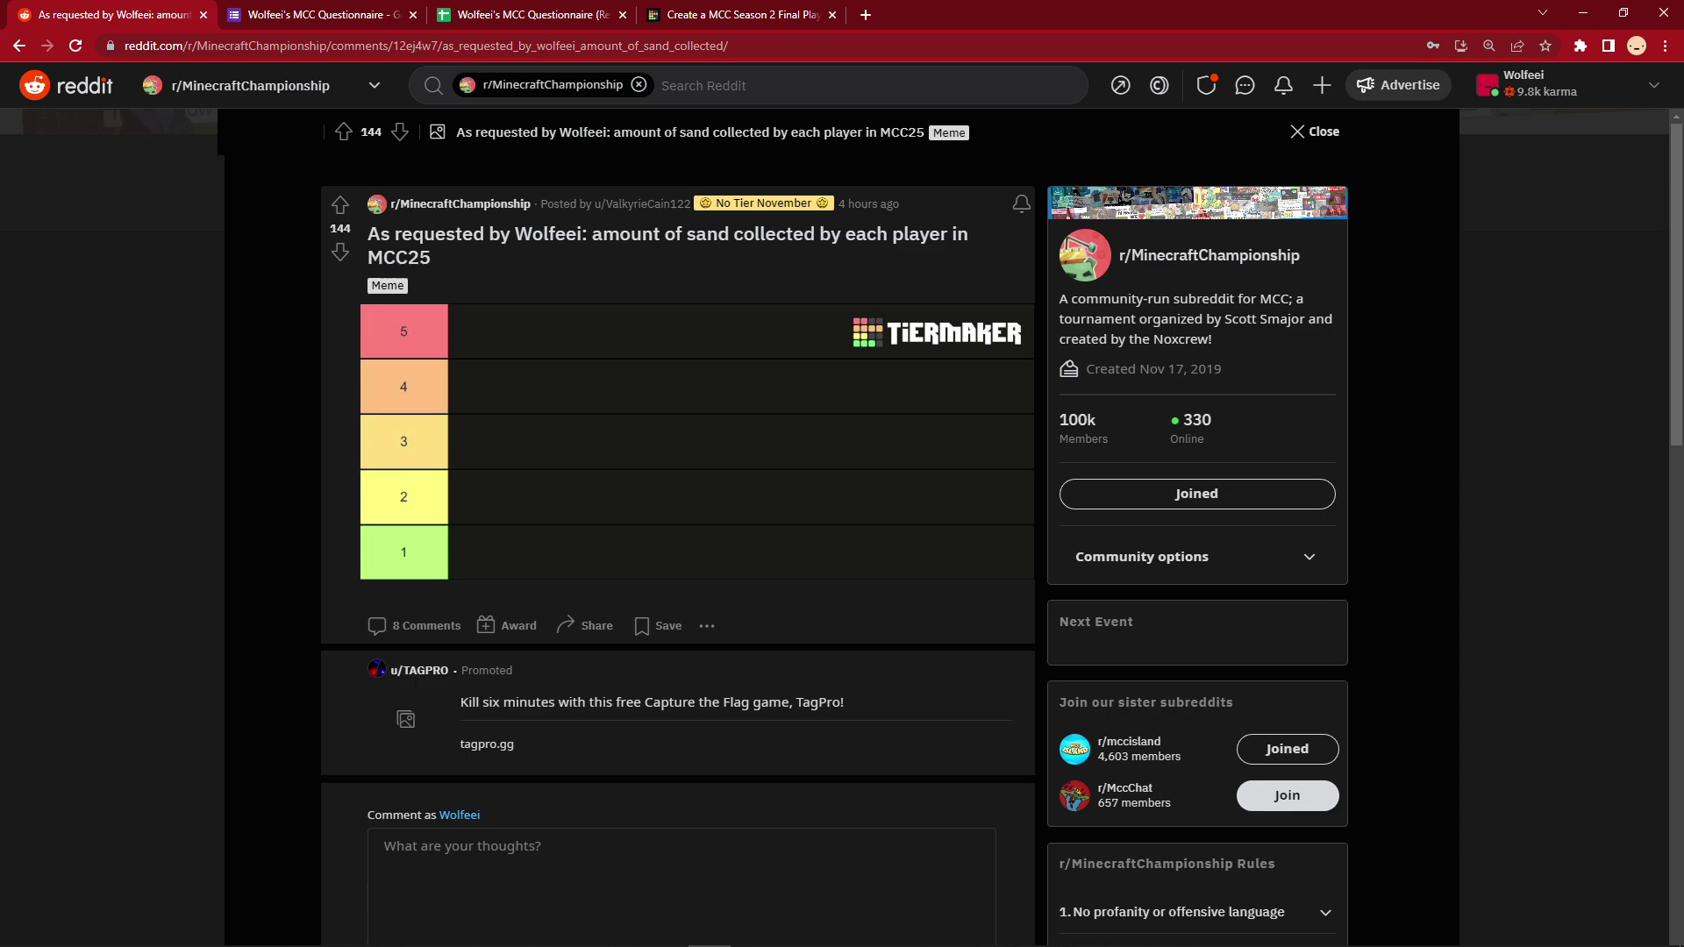
Step: Upvote the MCC25 sand-collected tier list post on Reddit, then switch to the Forms responses
drag(592, 234, 430, 257)
click(431, 257)
key(a)
key(ctrl+Tab)
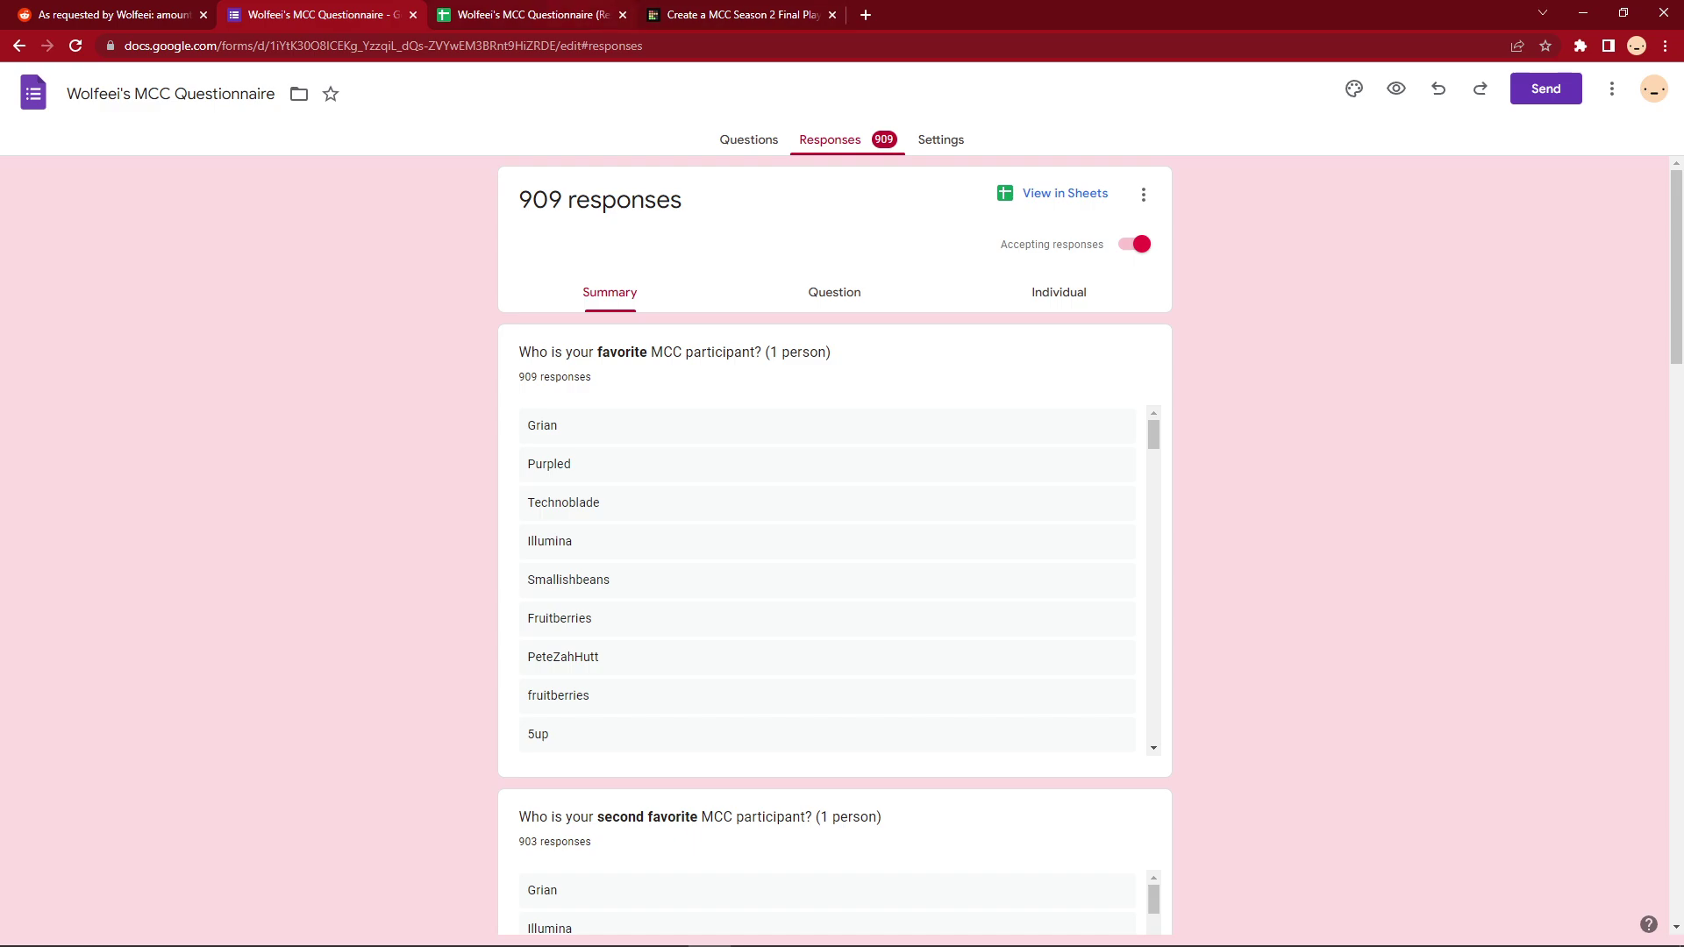
Step: Switch to the responses spreadsheet and scroll through the 'hi YouTube' player score tables
key(ctrl+Tab)
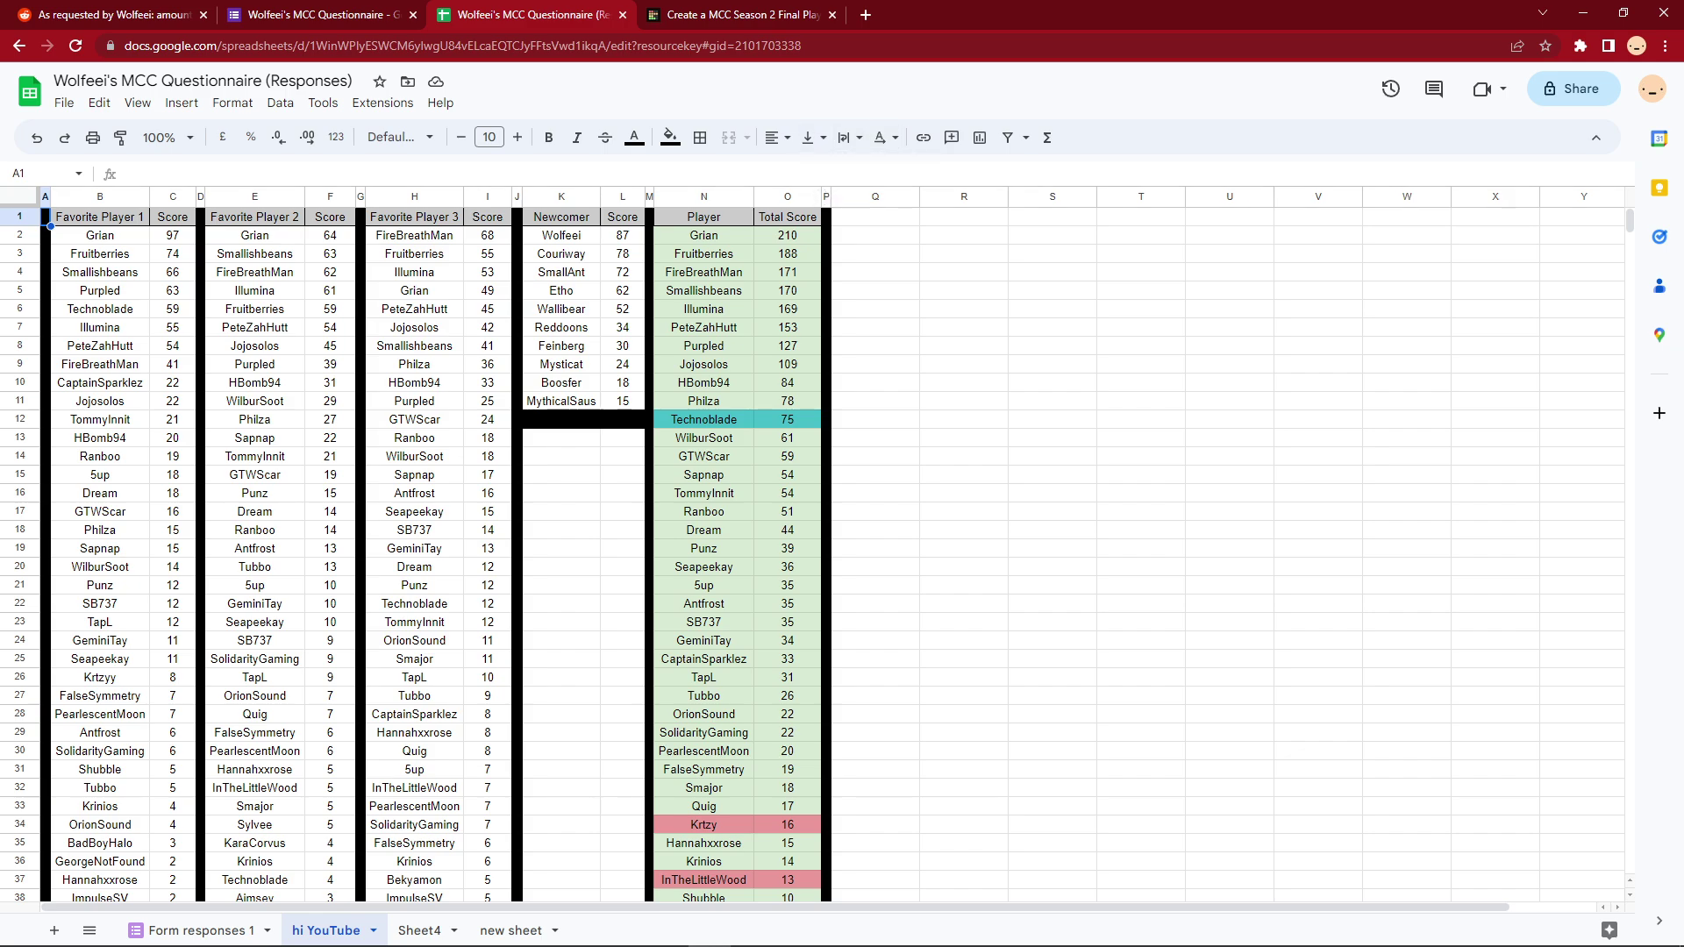
scroll(833, 553, down, 10)
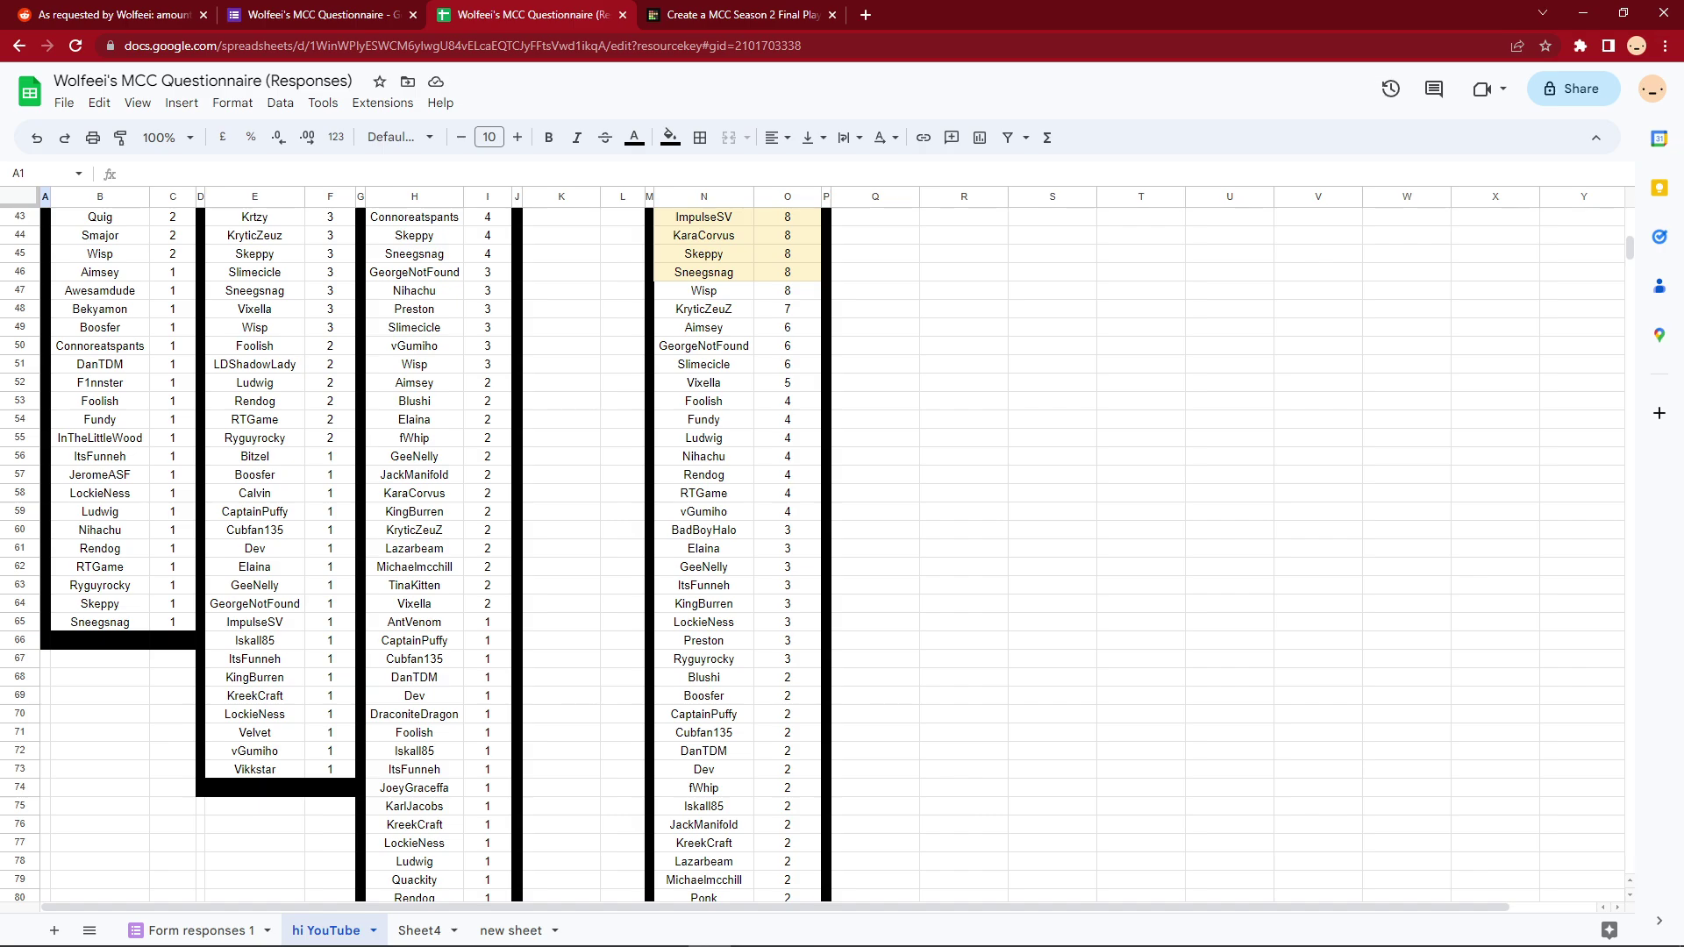
scroll(833, 552, up, 8)
scroll(833, 552, down, 4)
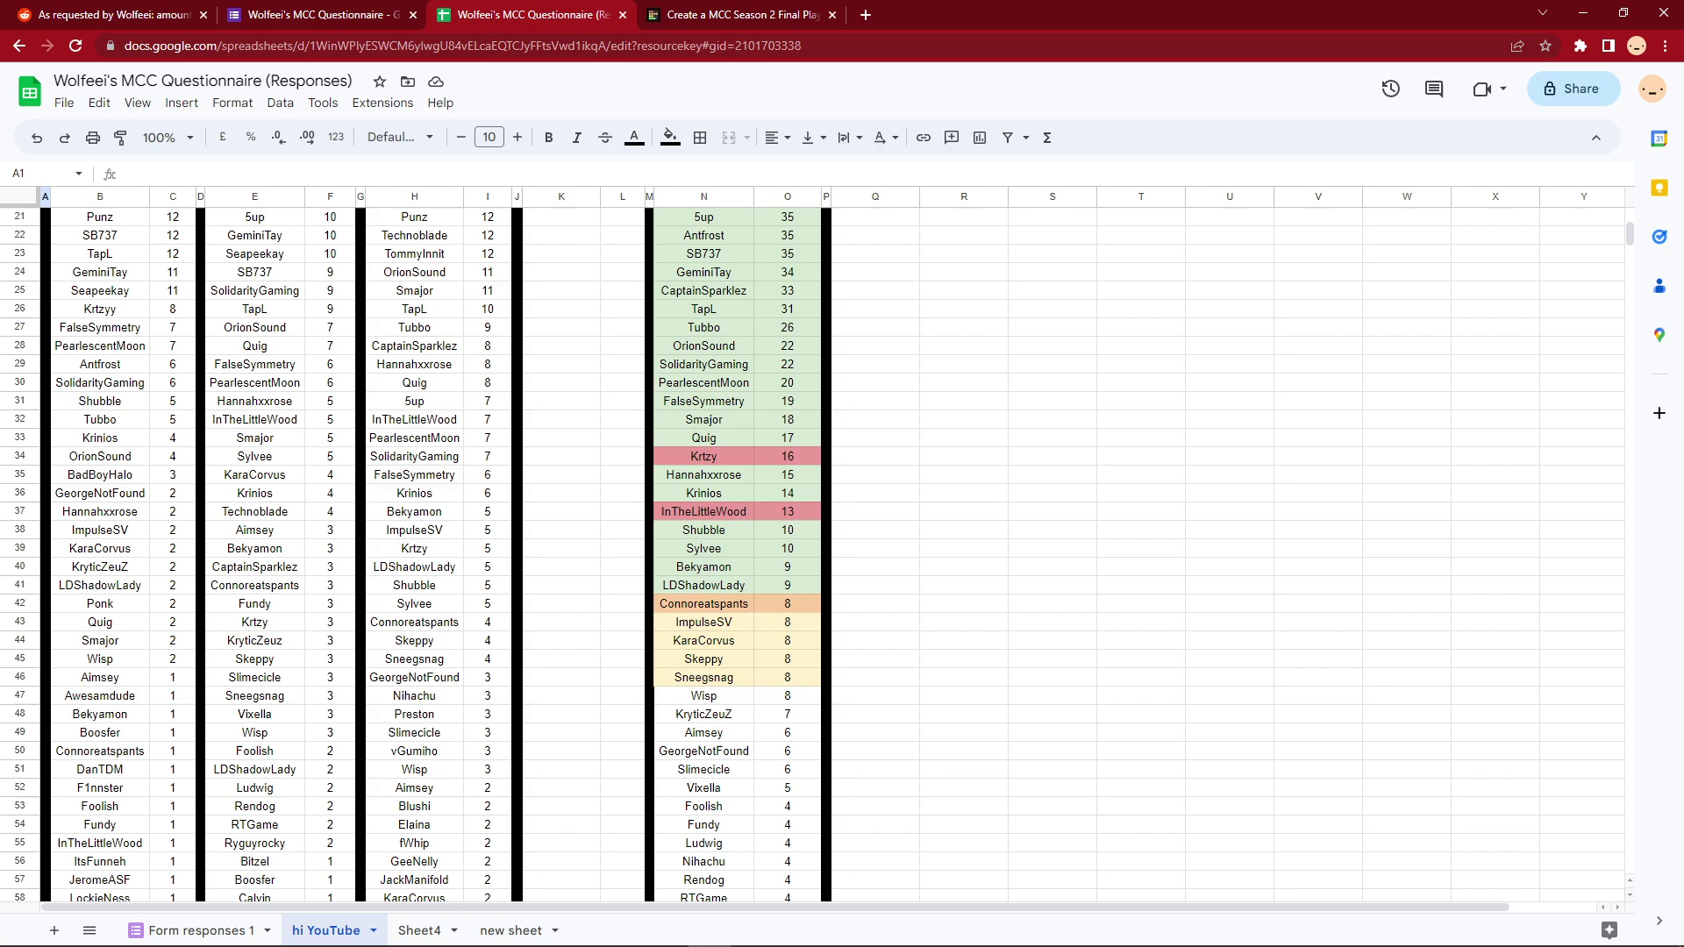
scroll(833, 553, down, 1)
scroll(833, 553, down, 2)
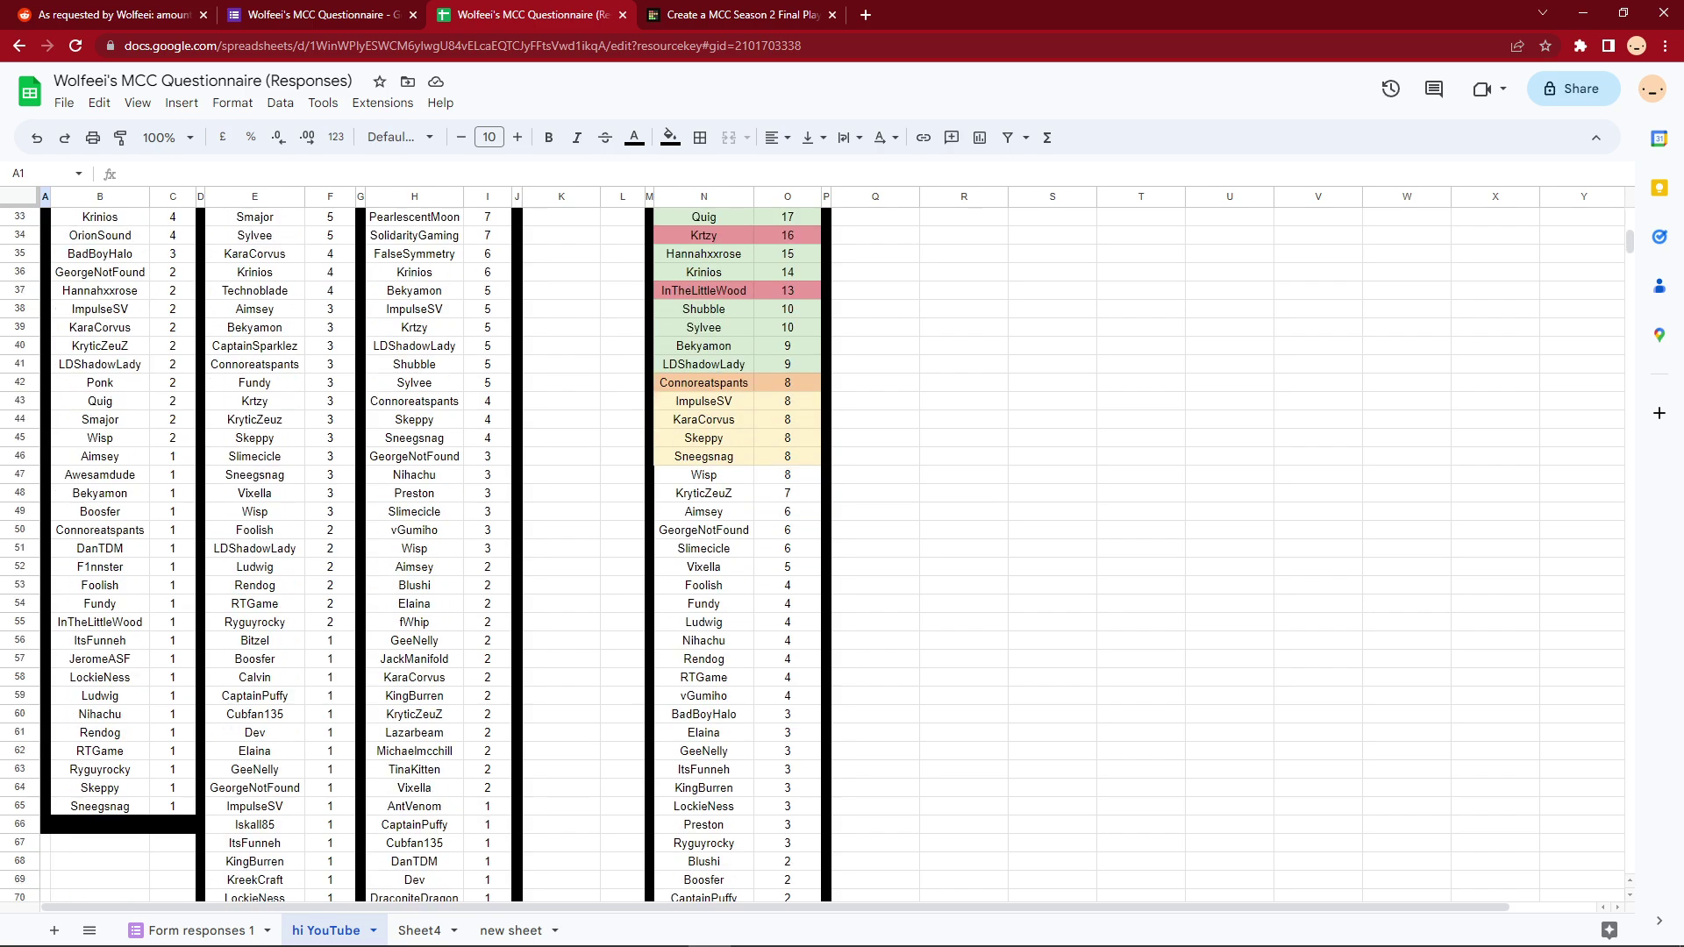
scroll(833, 553, down, 3)
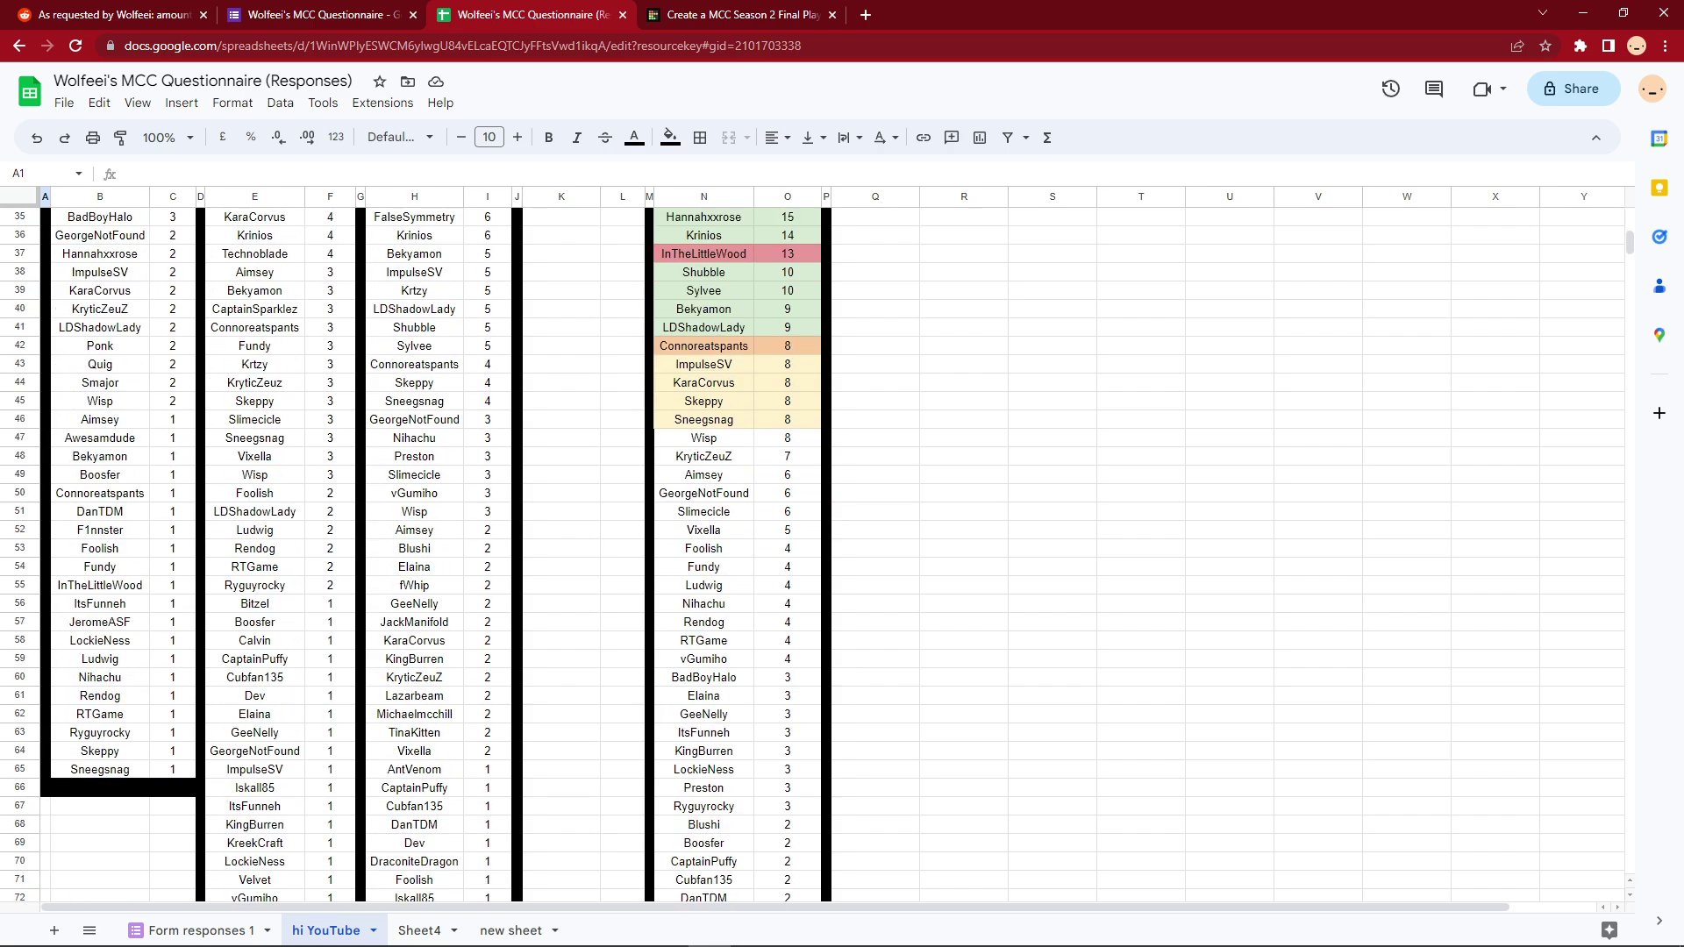
scroll(833, 553, up, 7)
scroll(833, 552, up, 3)
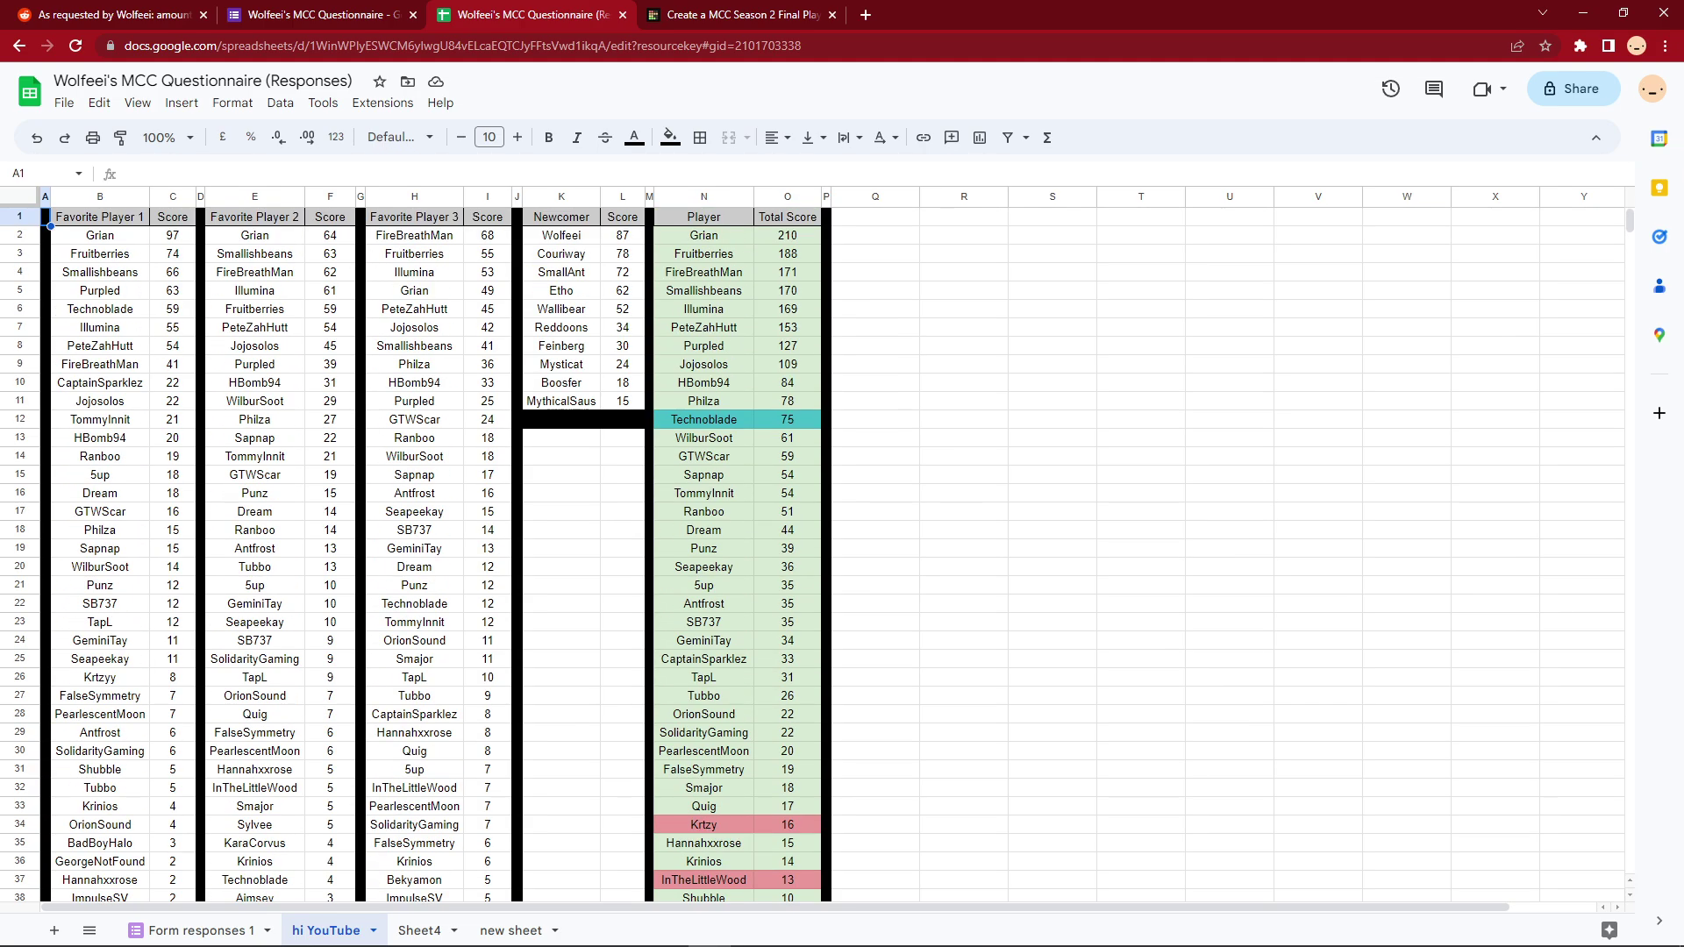
Step: Glance at the TierMaker tab, then return to the top of the score tables
click(741, 14)
click(526, 14)
scroll(411, 555, down, 5)
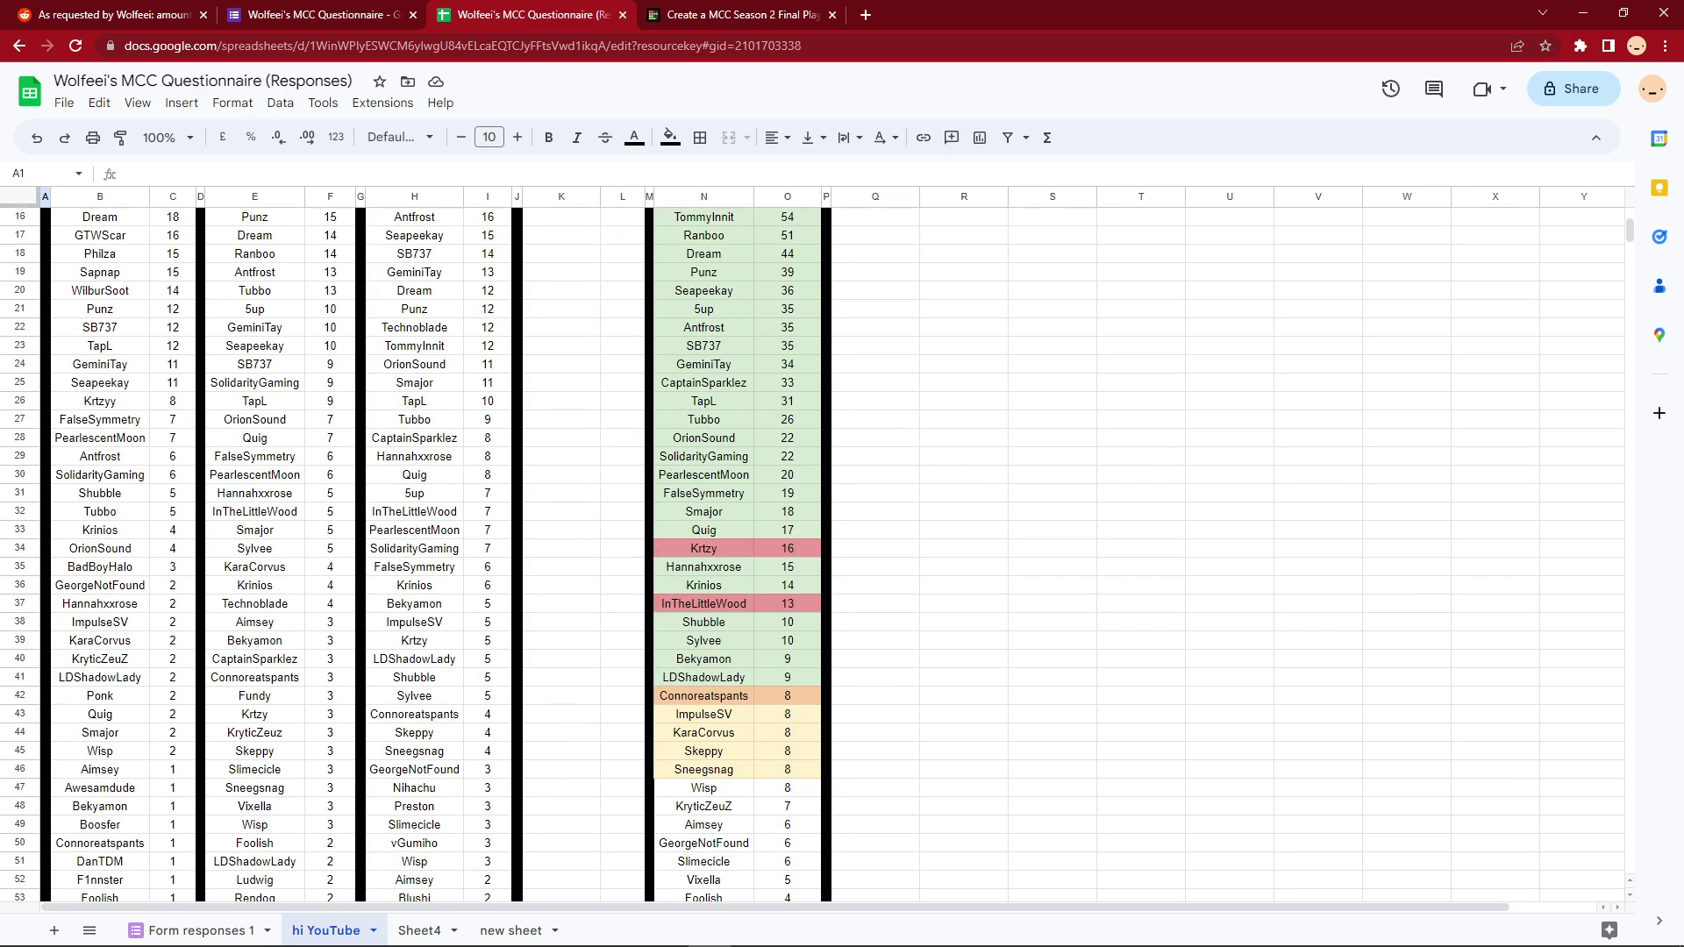
scroll(825, 552, up, 2)
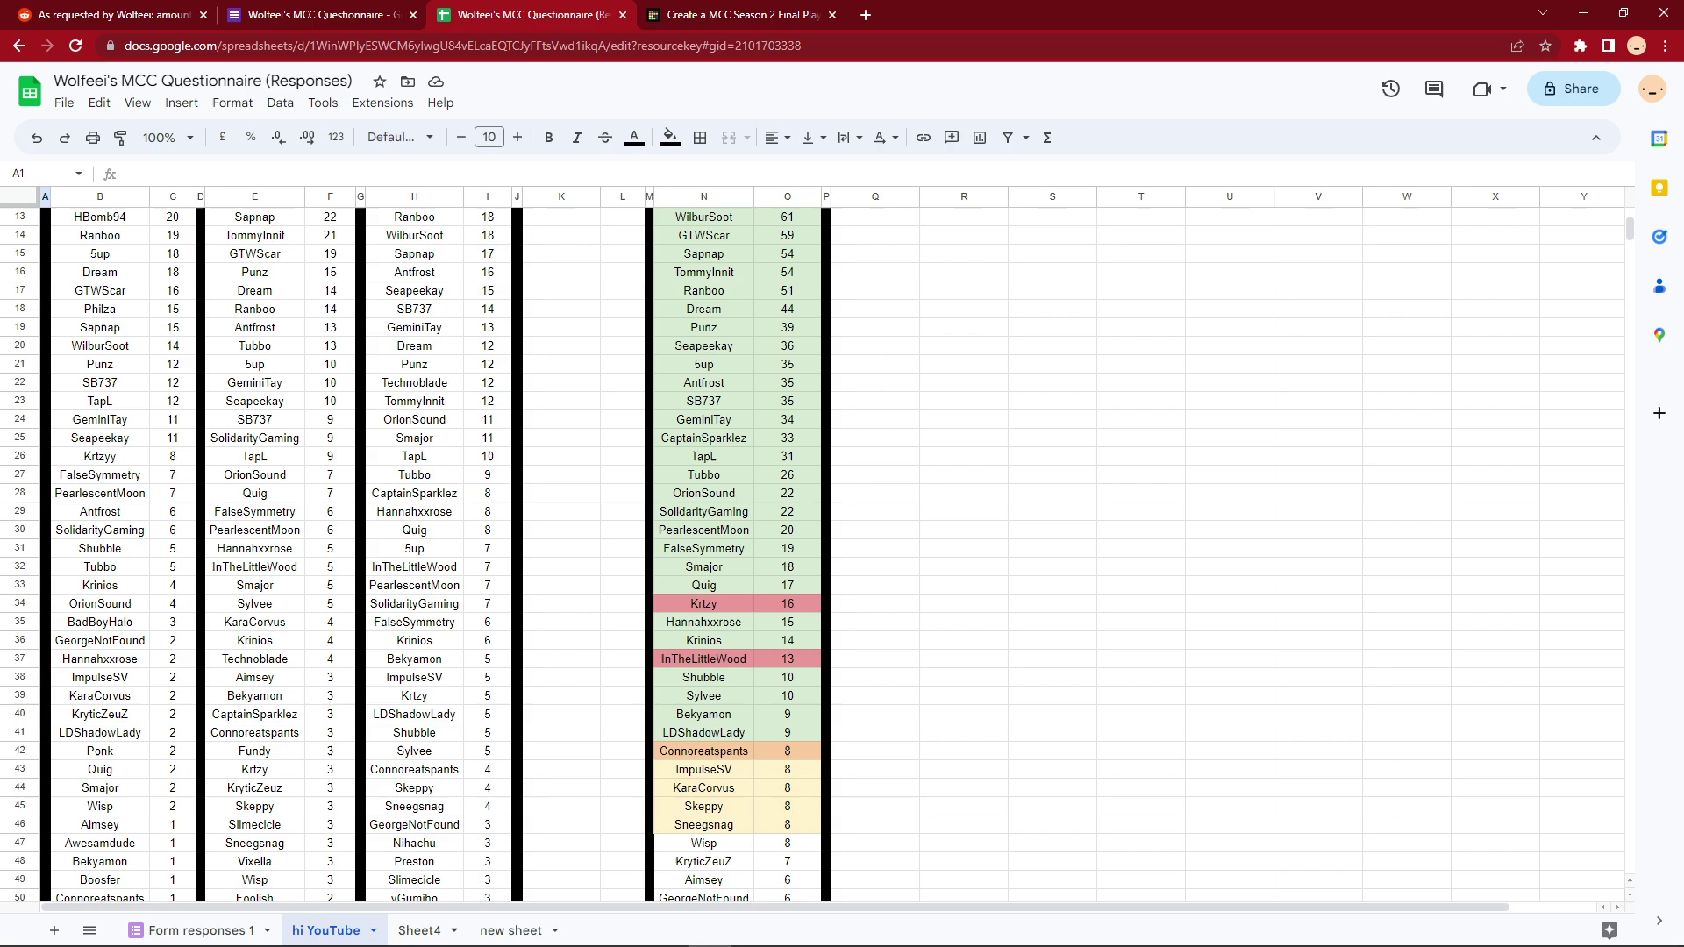
scroll(824, 553, up, 3)
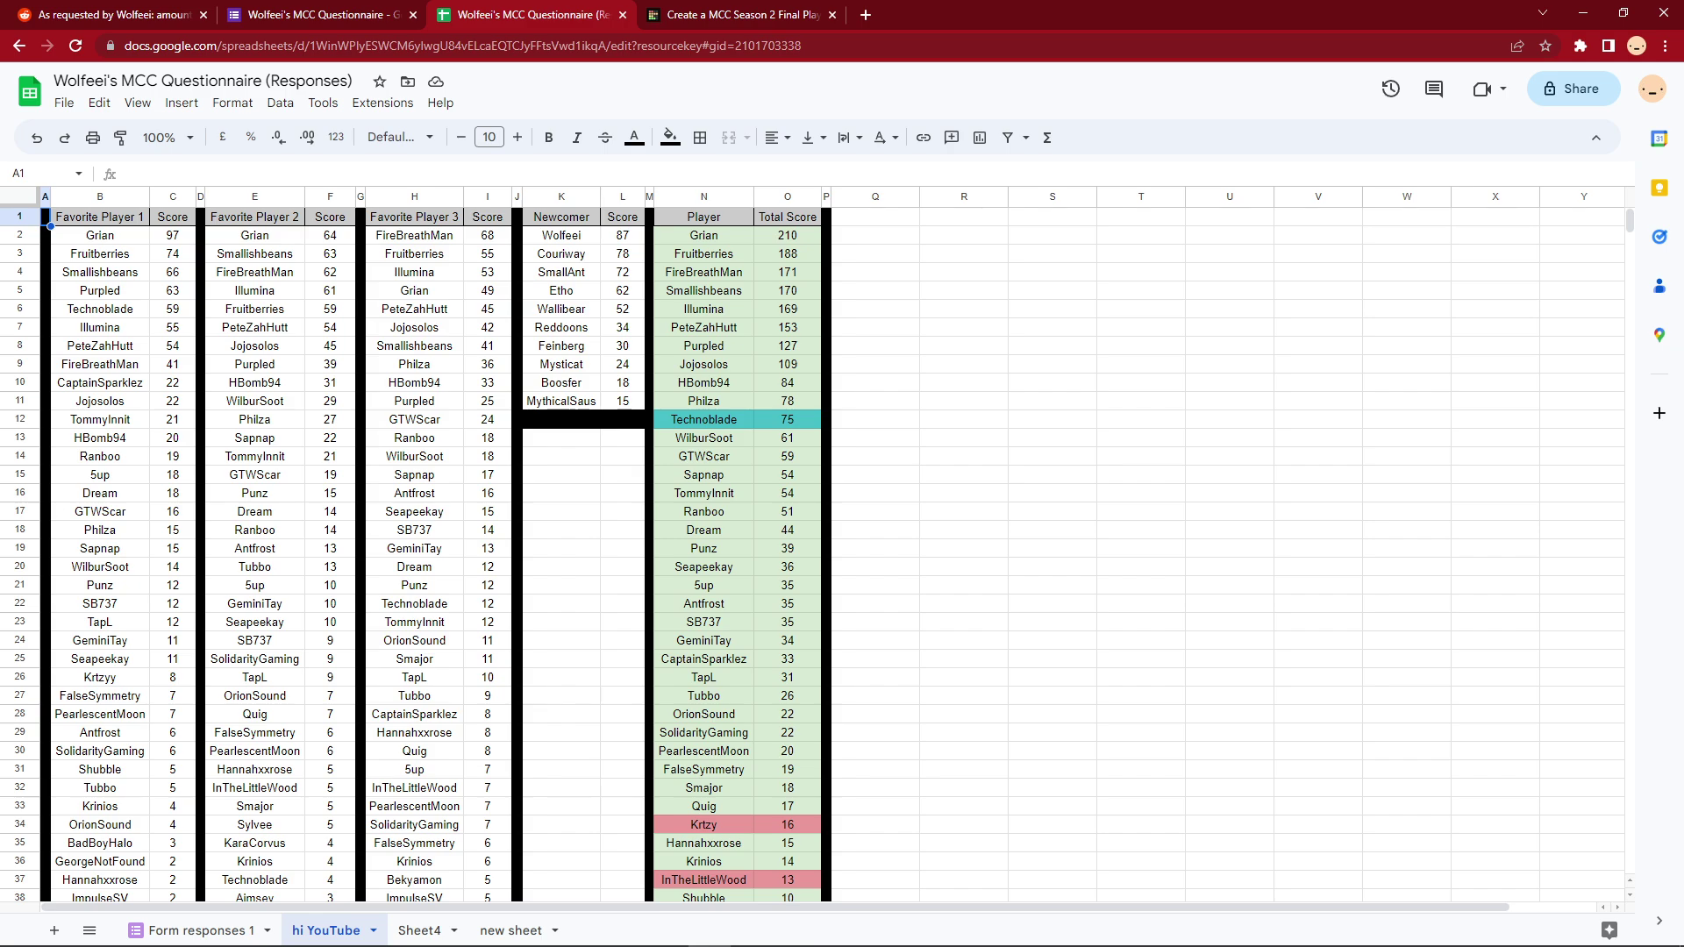
click(100, 235)
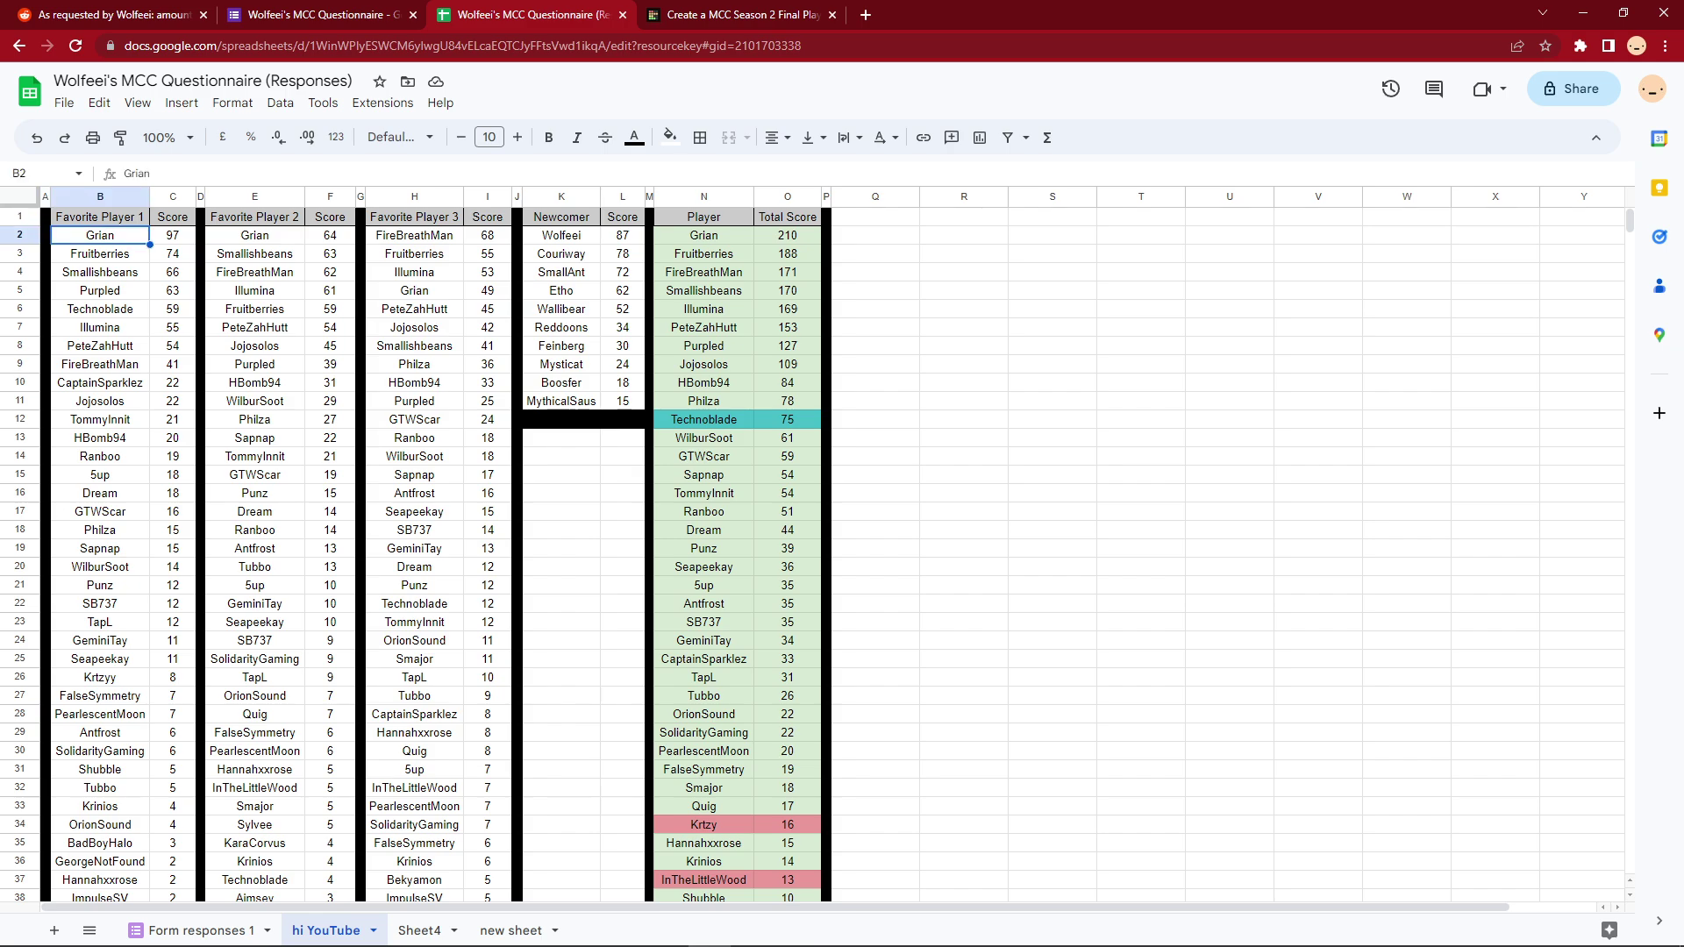
click(963, 327)
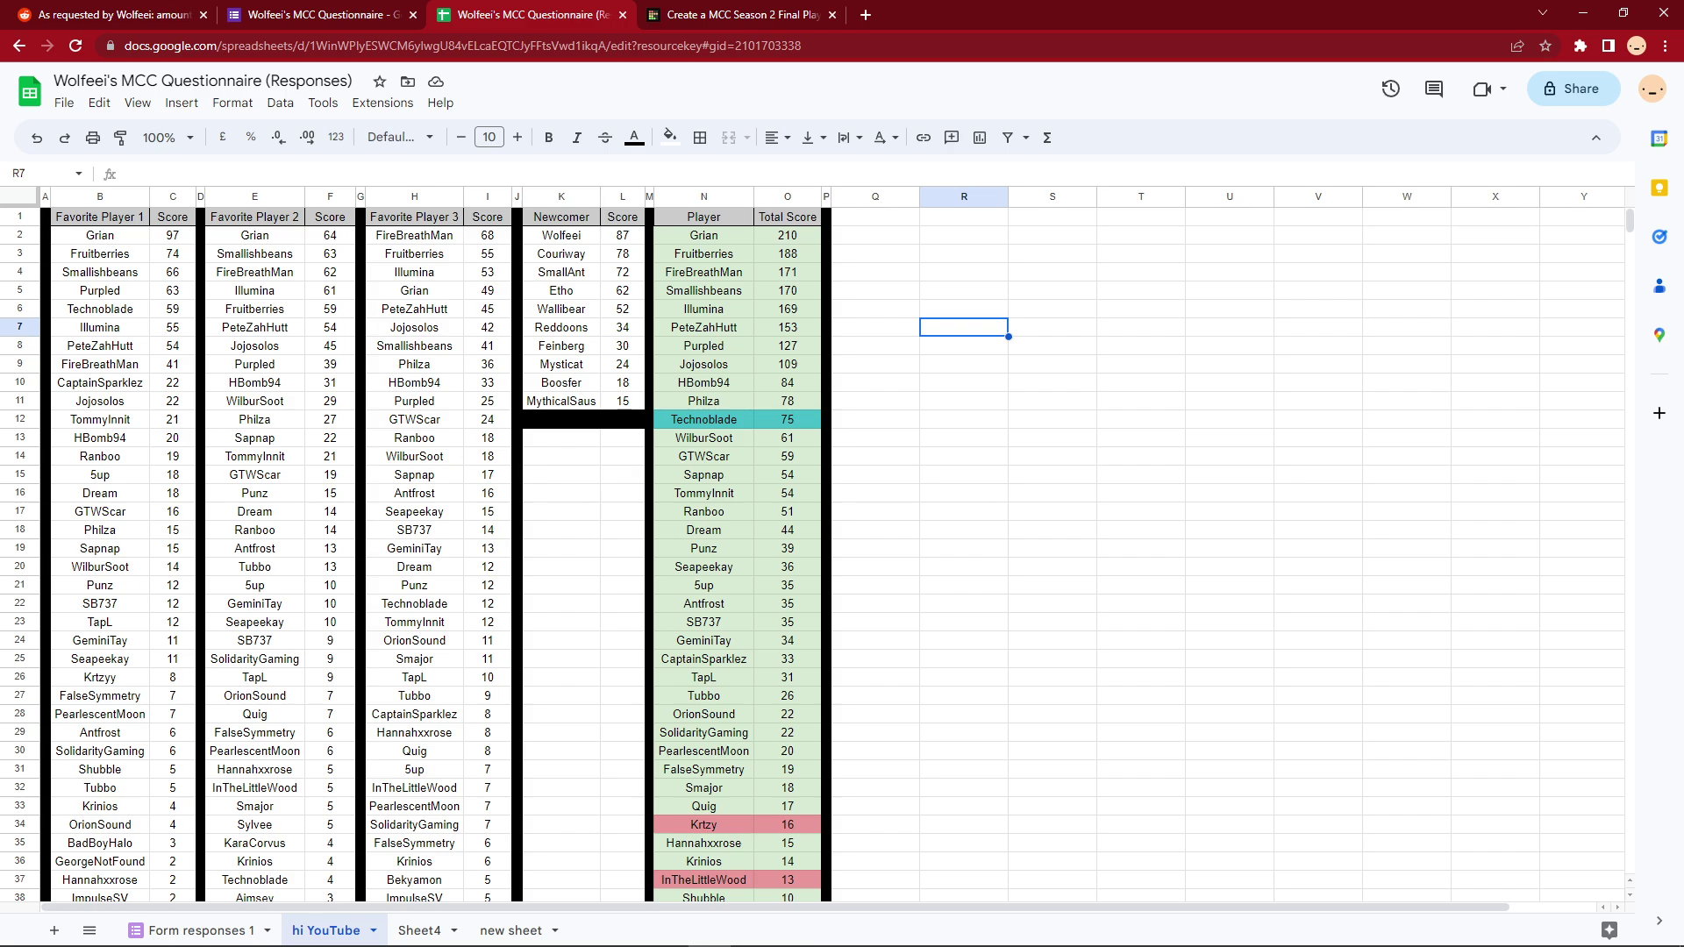
click(561, 235)
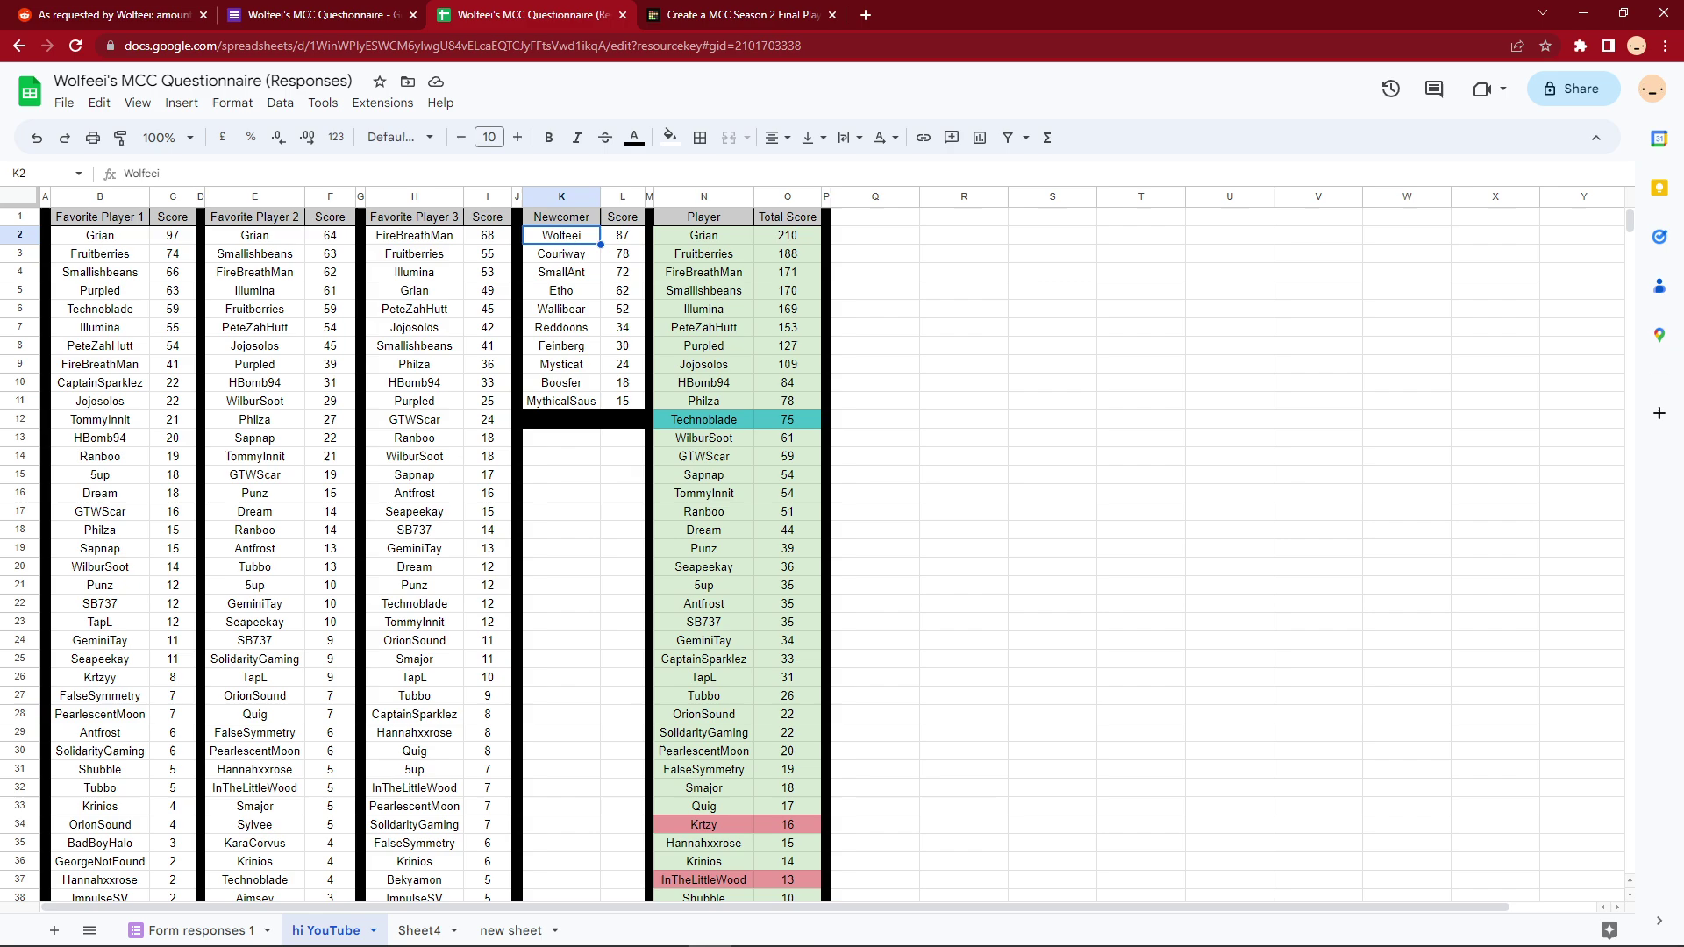
click(875, 216)
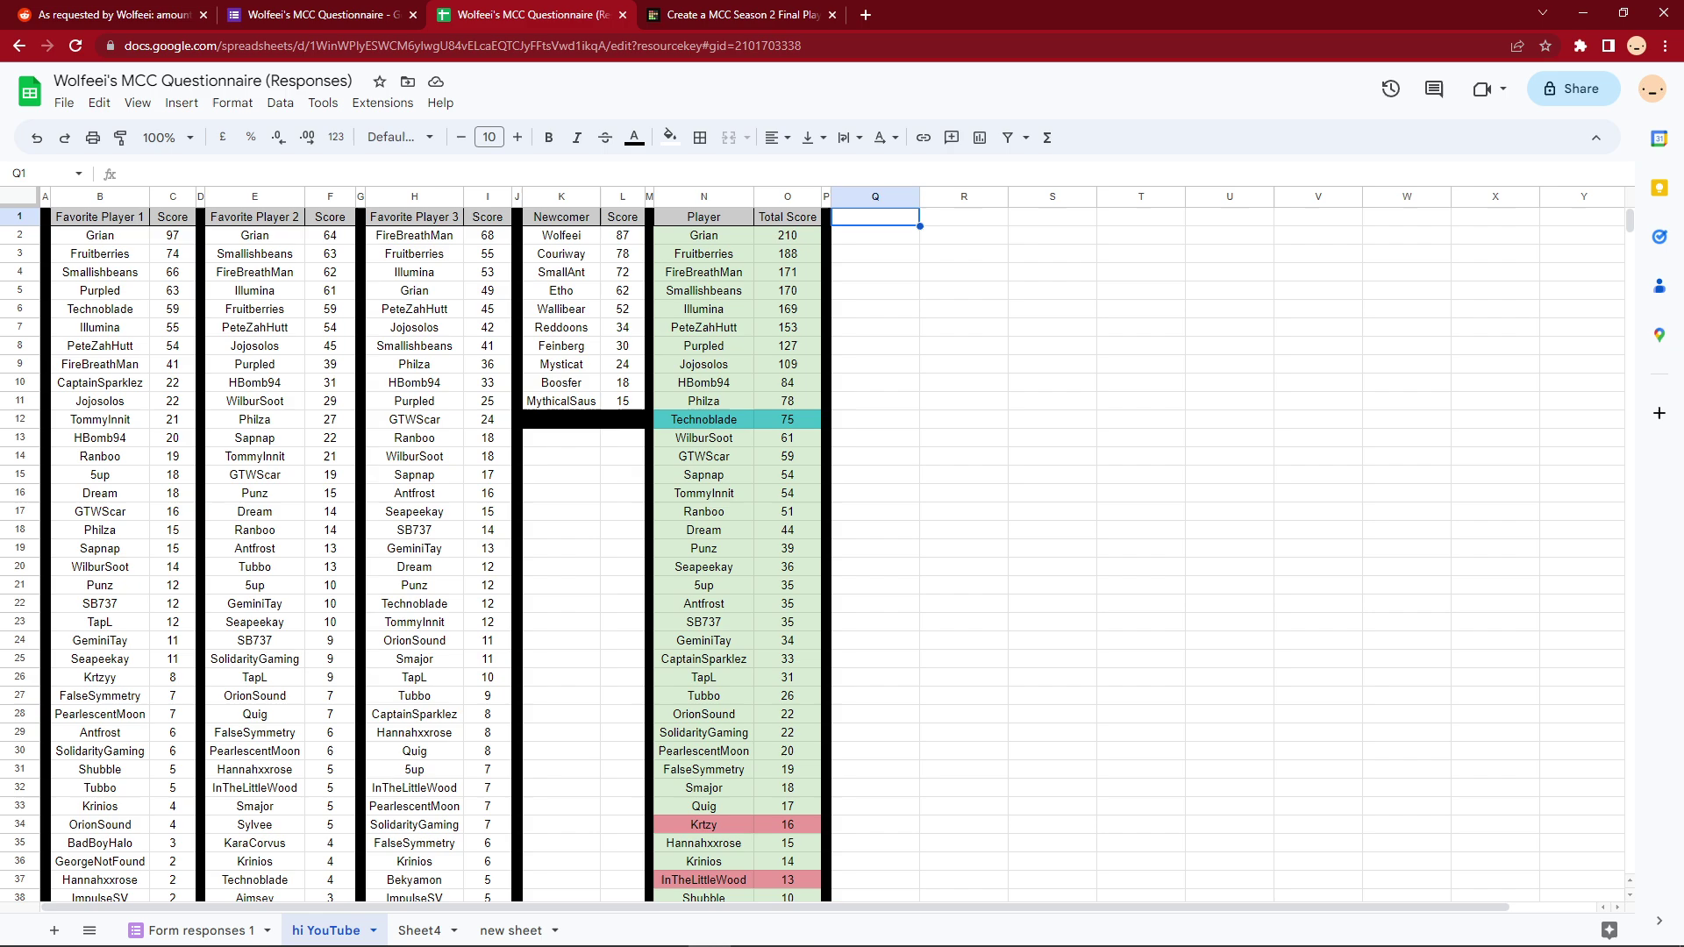
click(561, 235)
key(shift+Right)
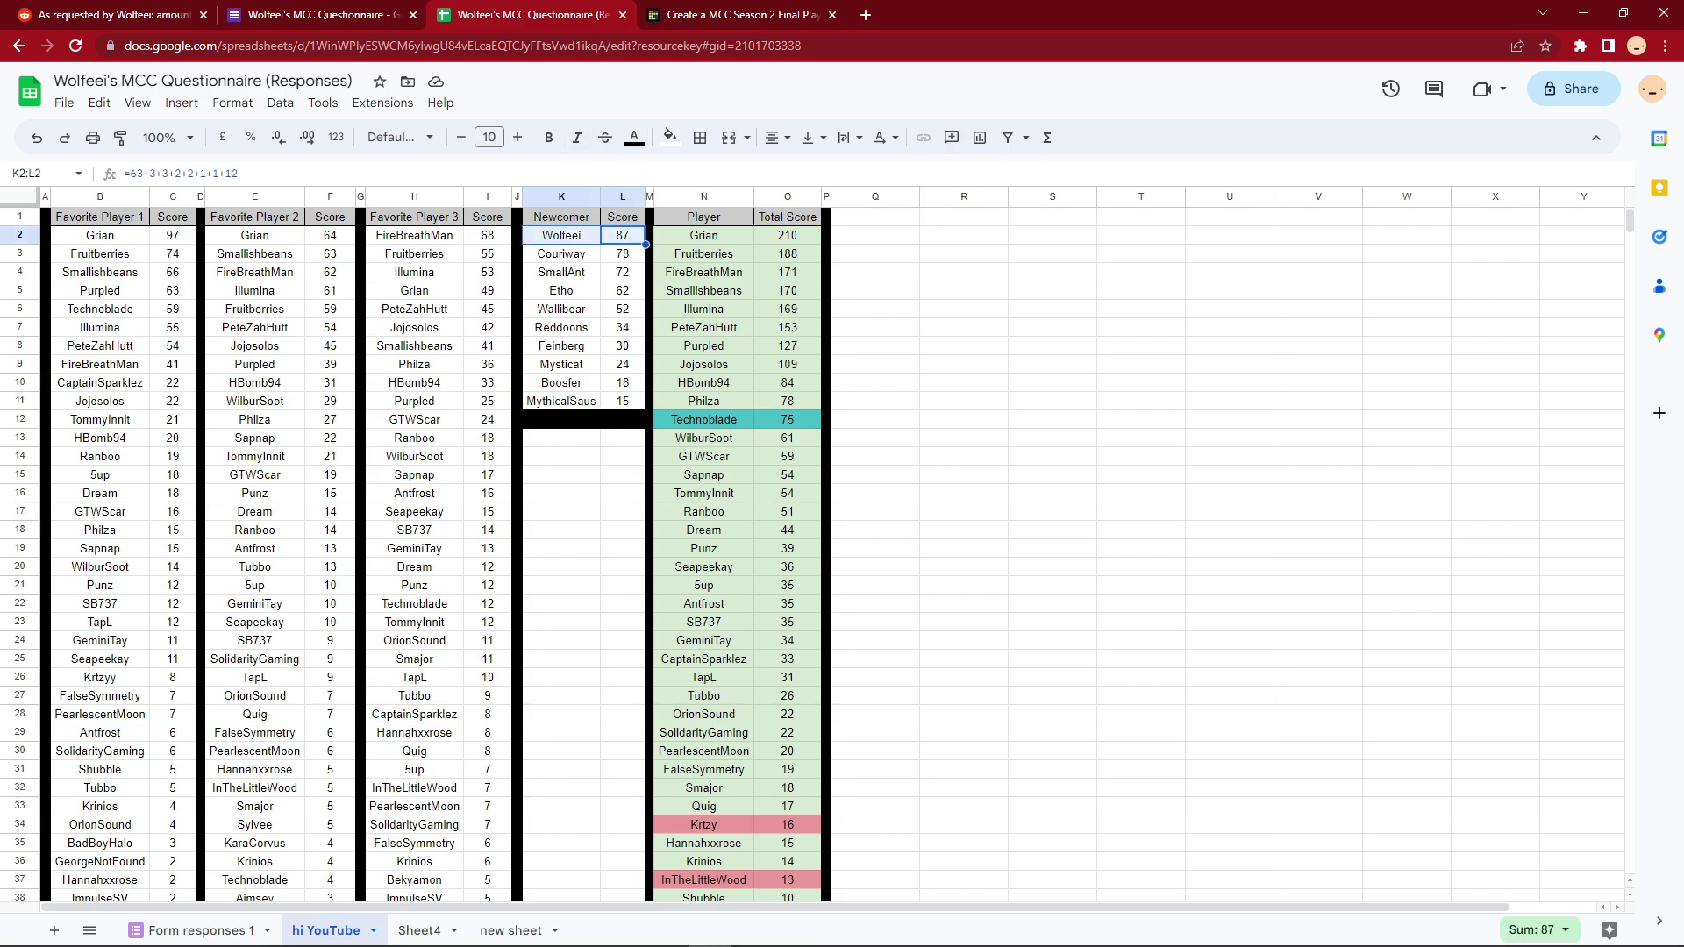
click(670, 137)
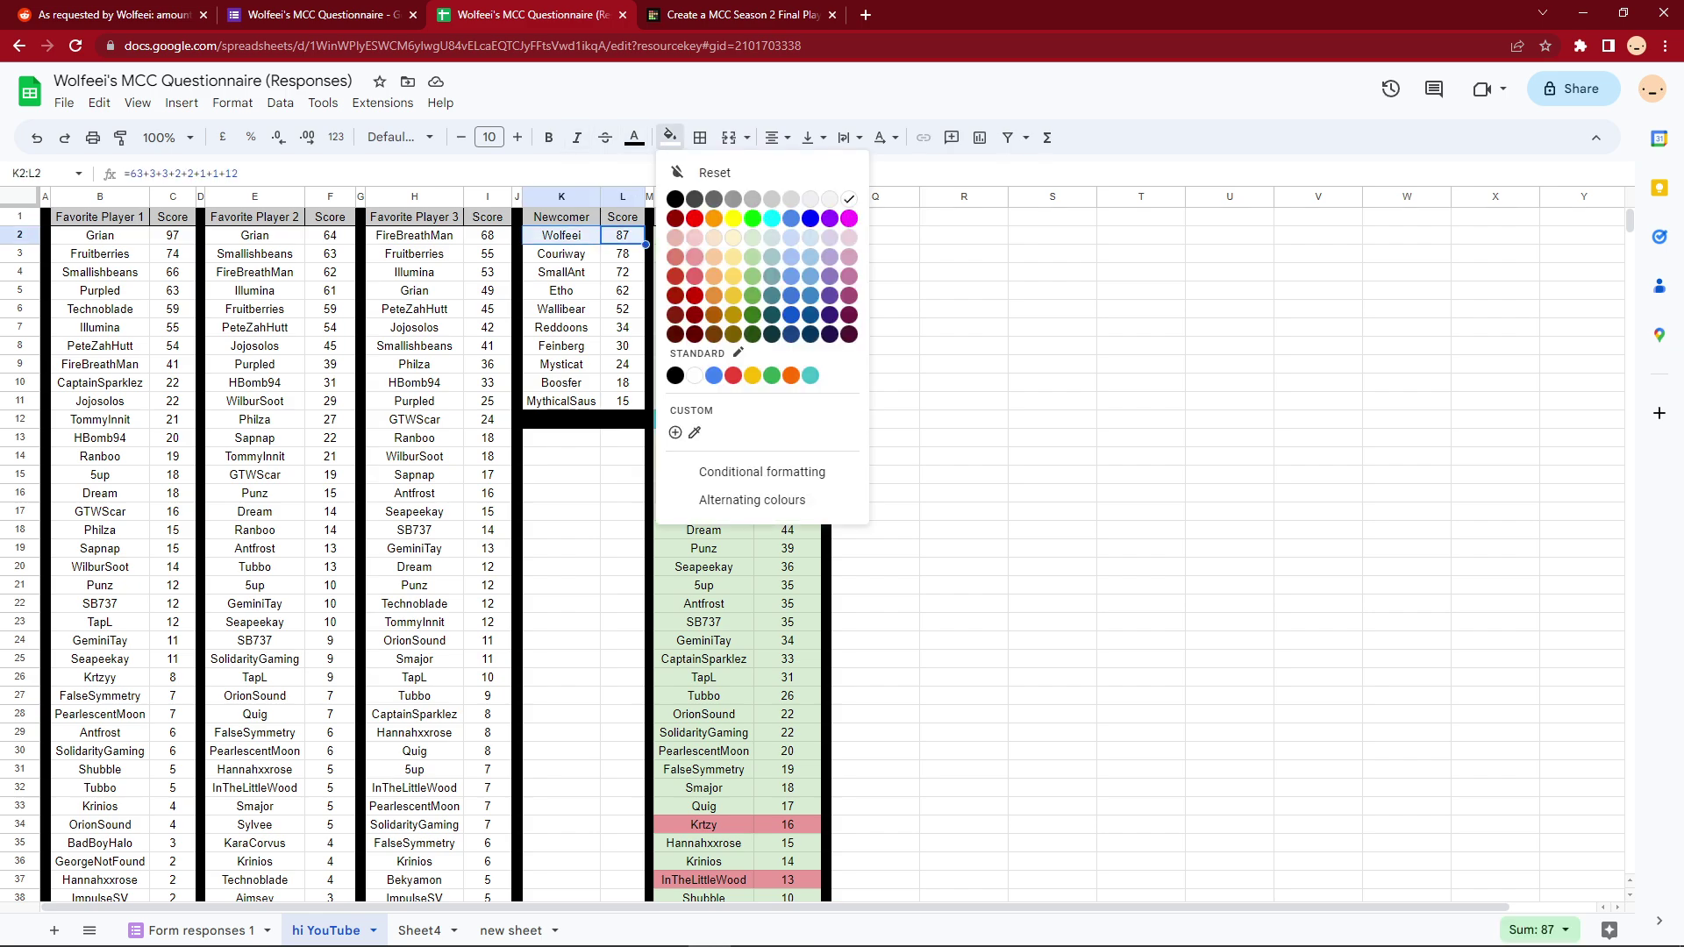
click(694, 256)
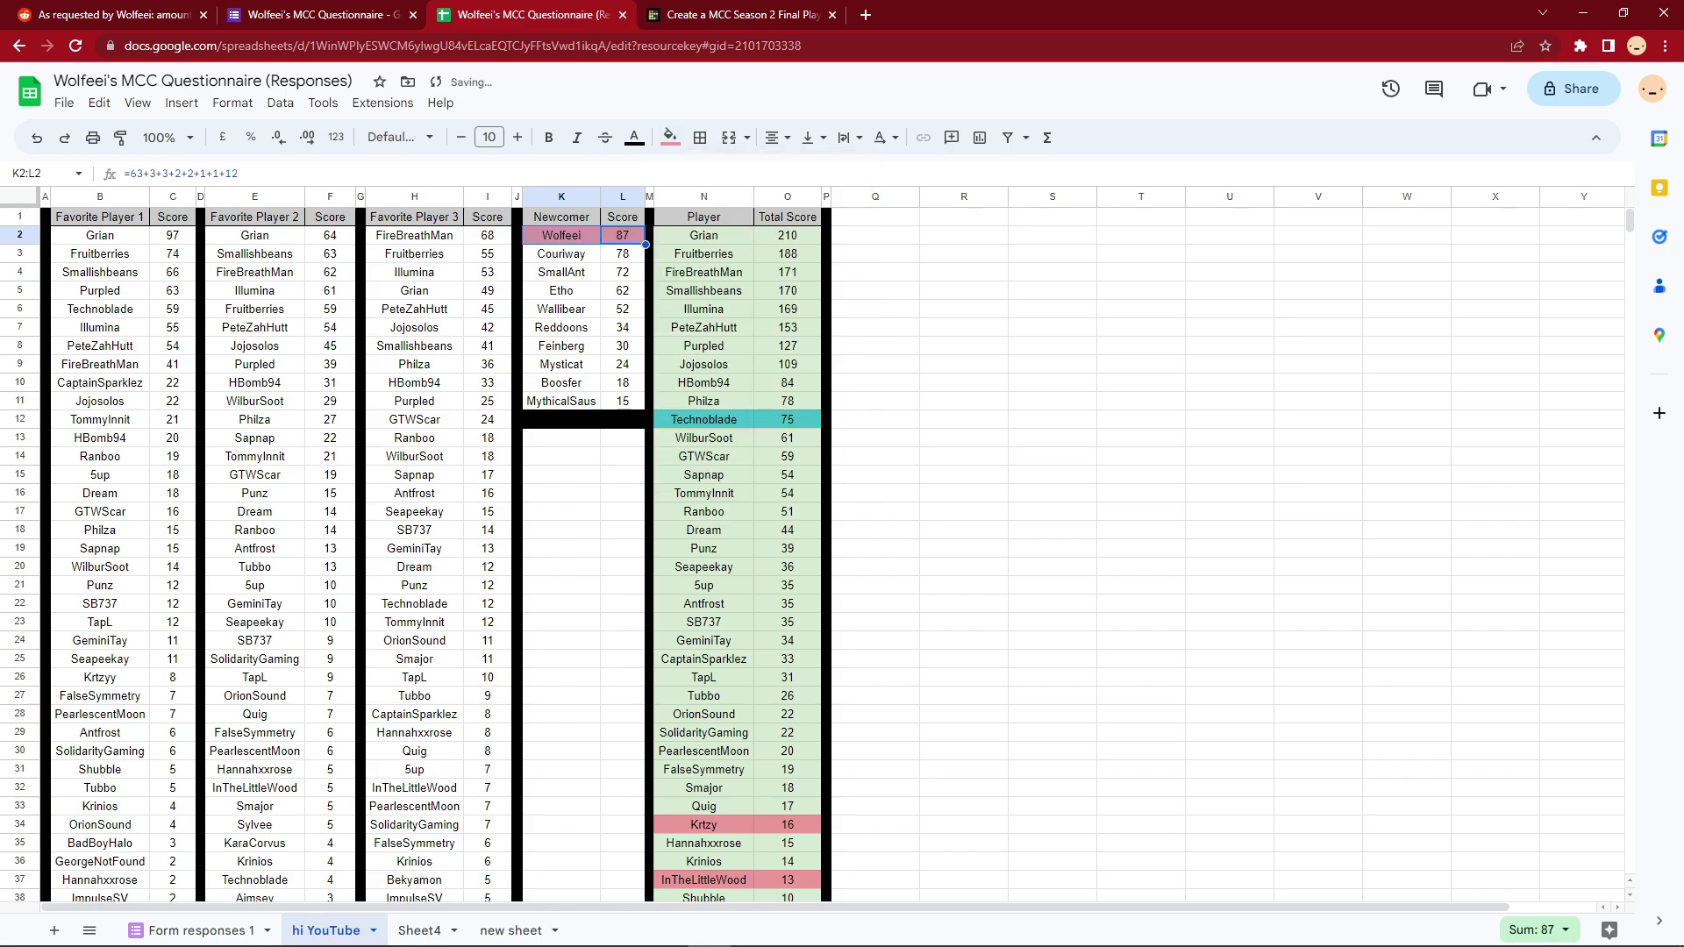
click(964, 290)
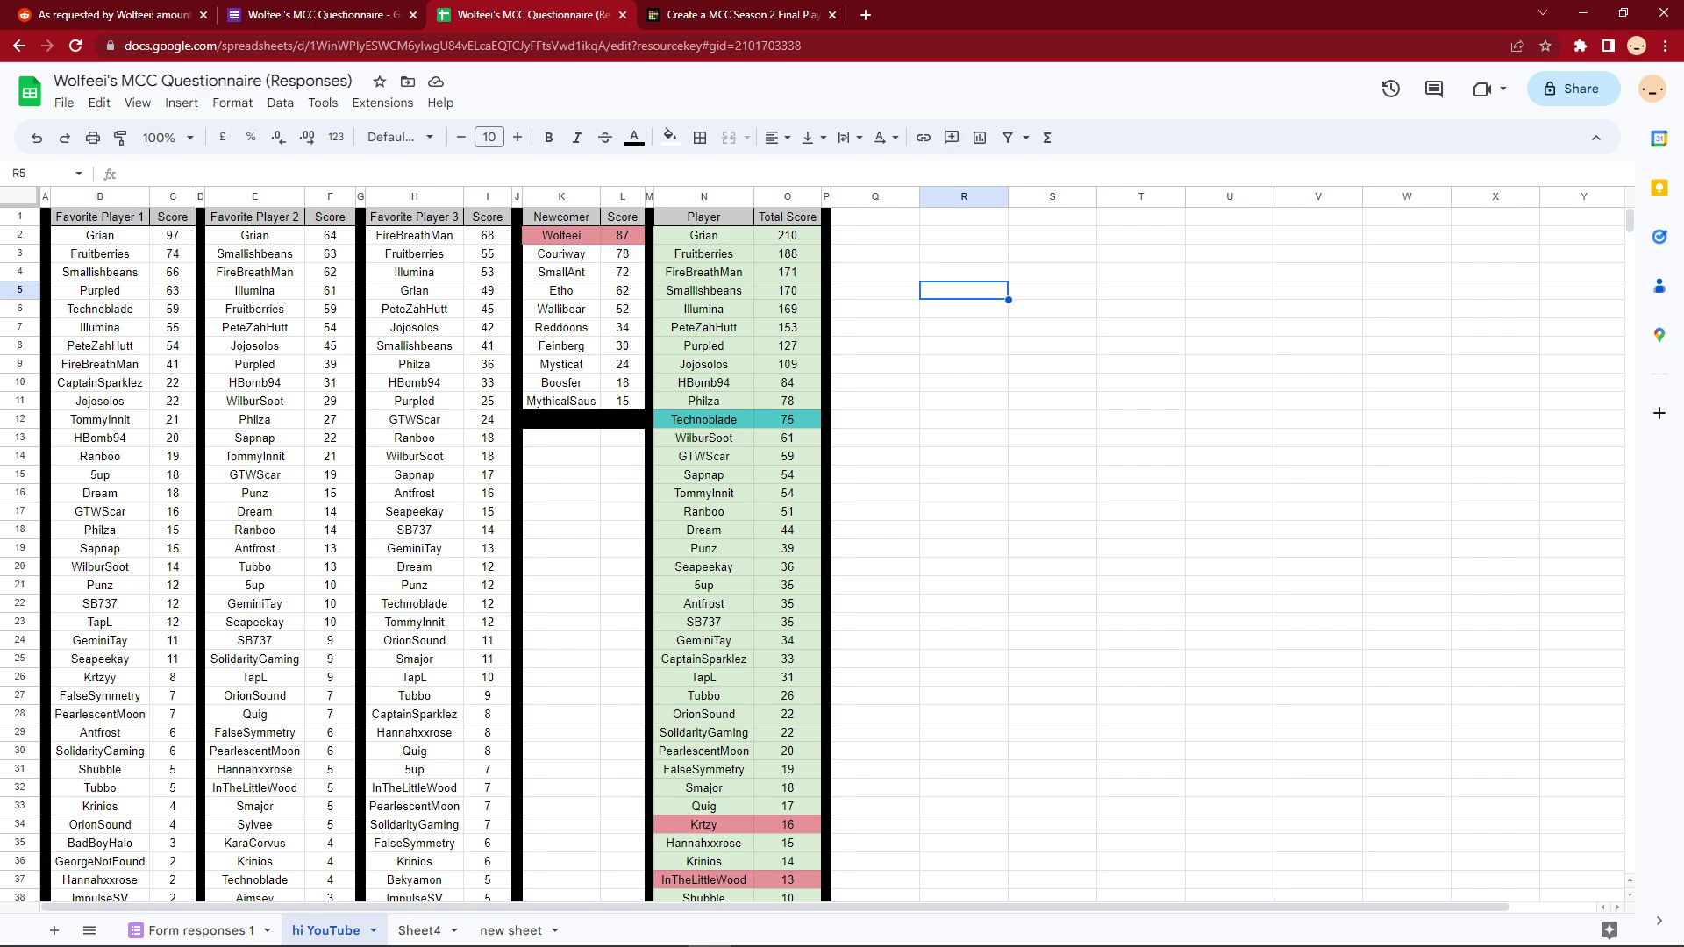
scroll(833, 553, down, 1)
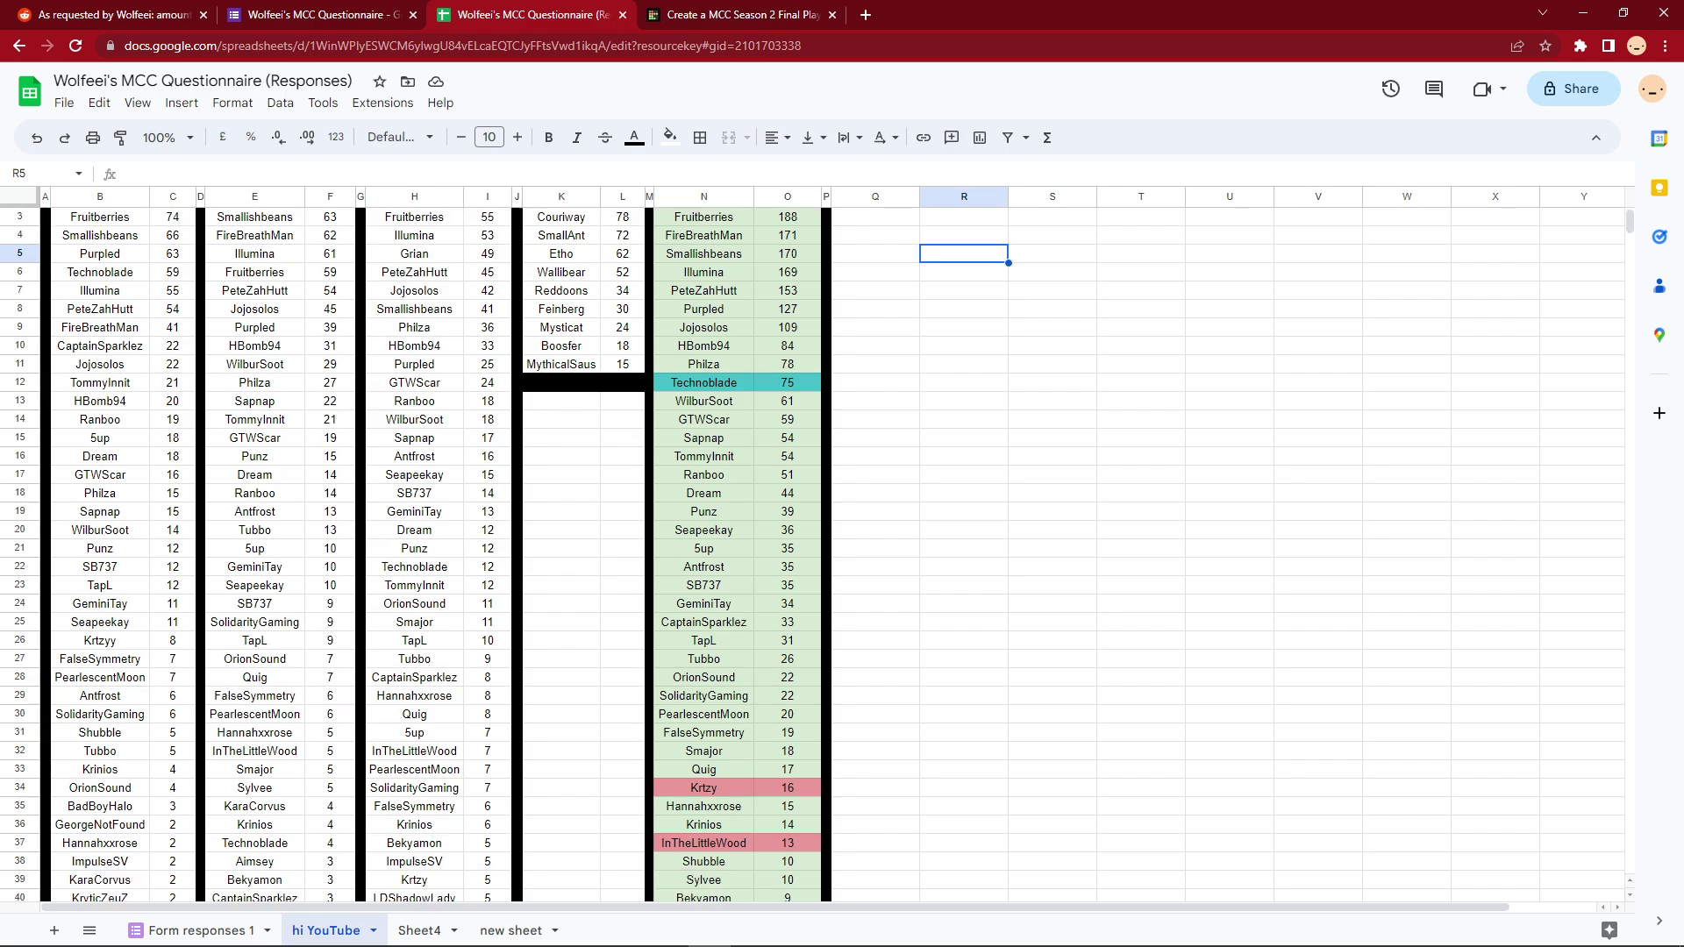
scroll(833, 553, down, 2)
scroll(833, 553, up, 3)
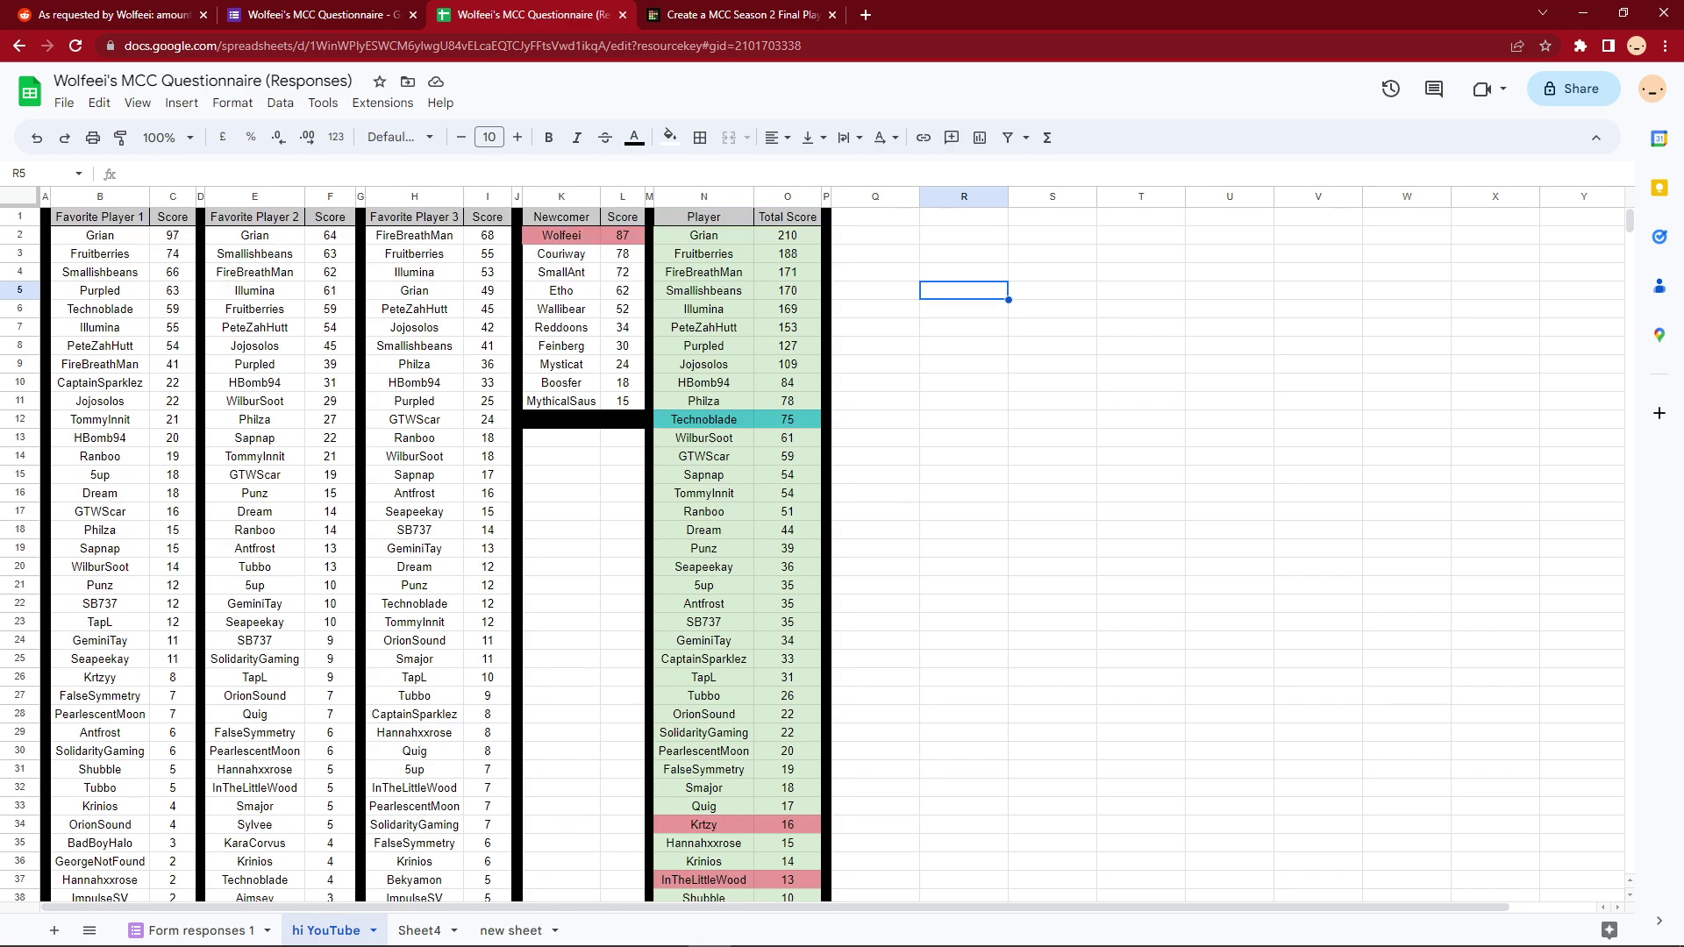
scroll(833, 552, down, 5)
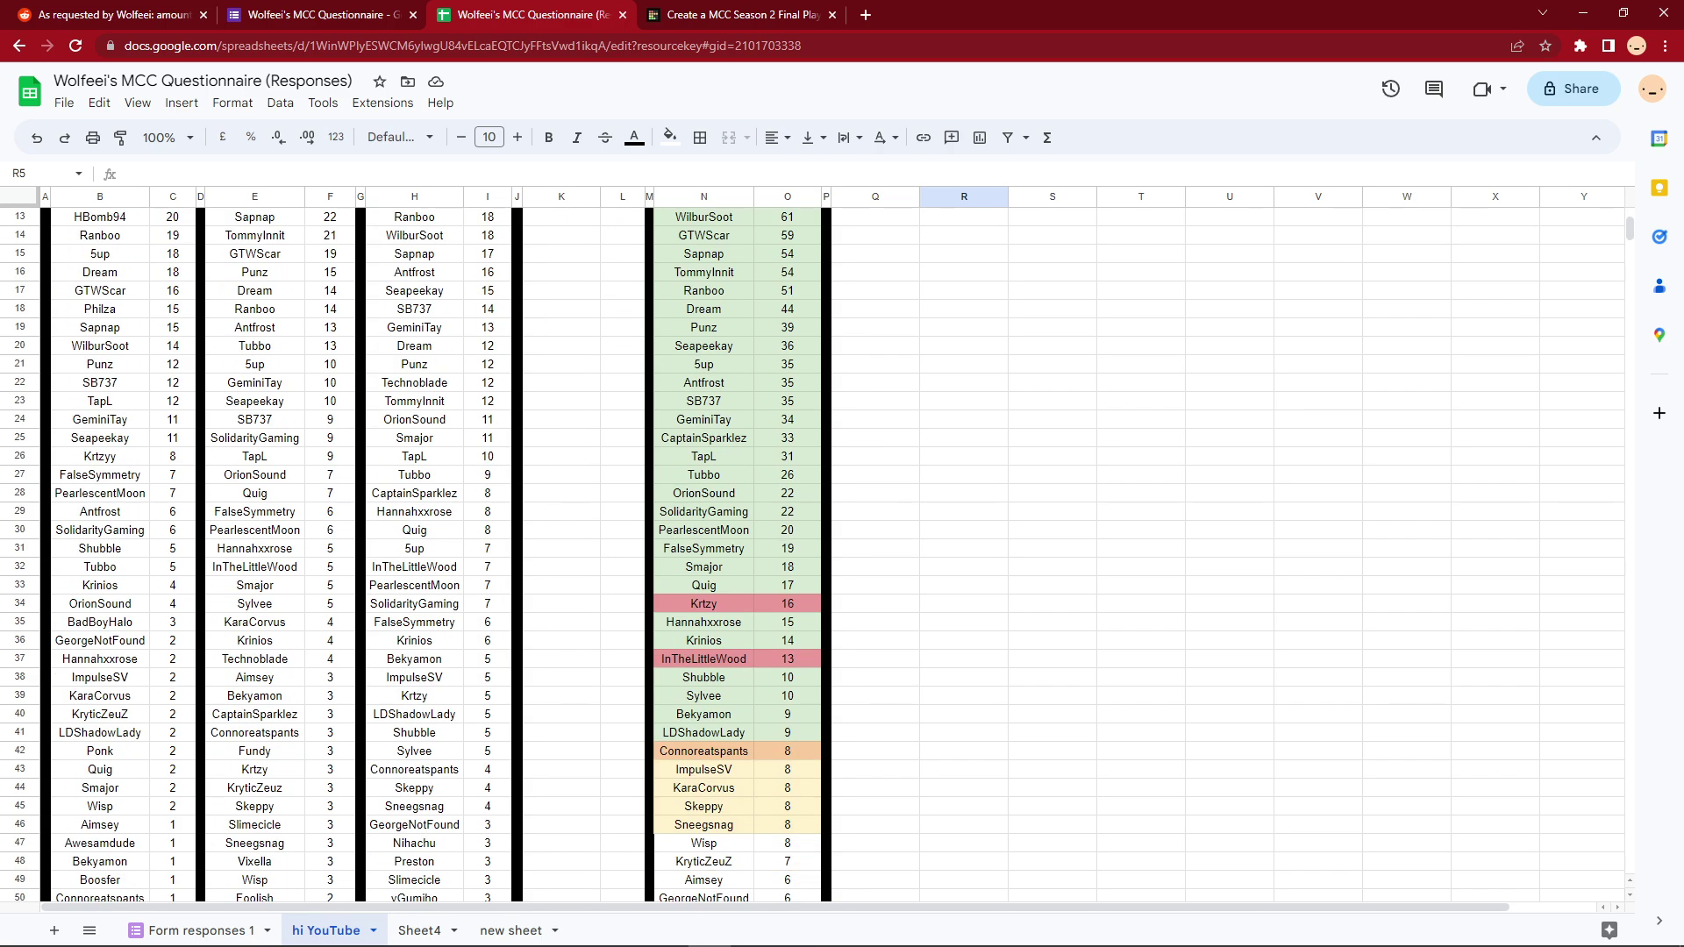
scroll(833, 553, up, 3)
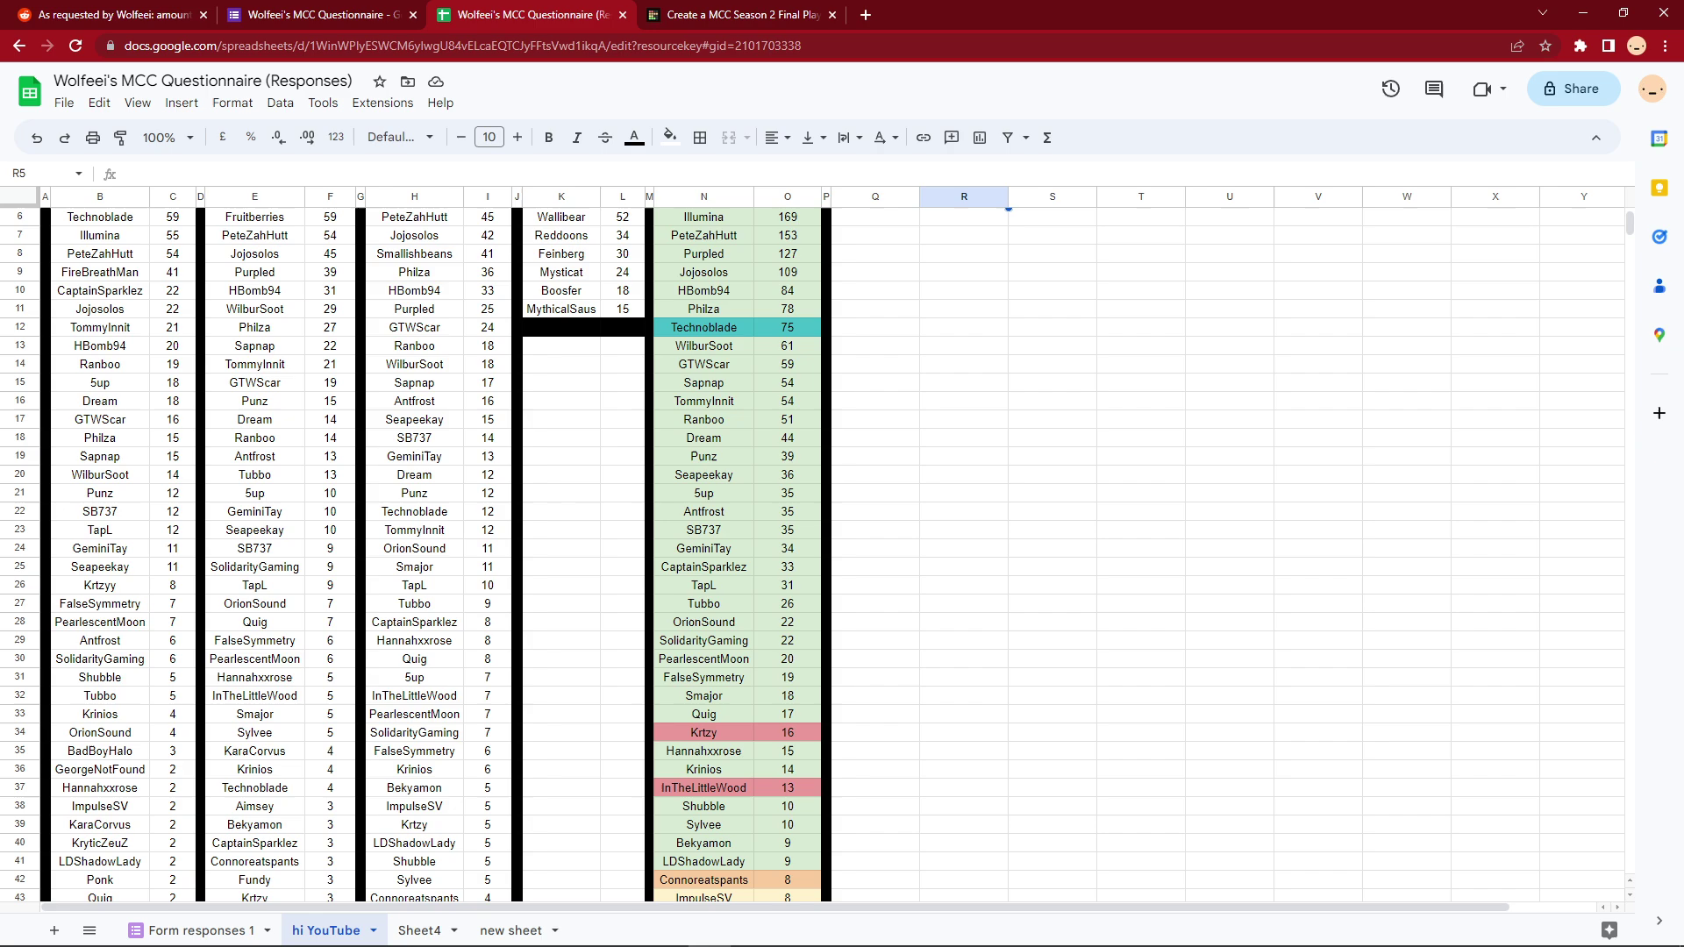
scroll(834, 552, up, 2)
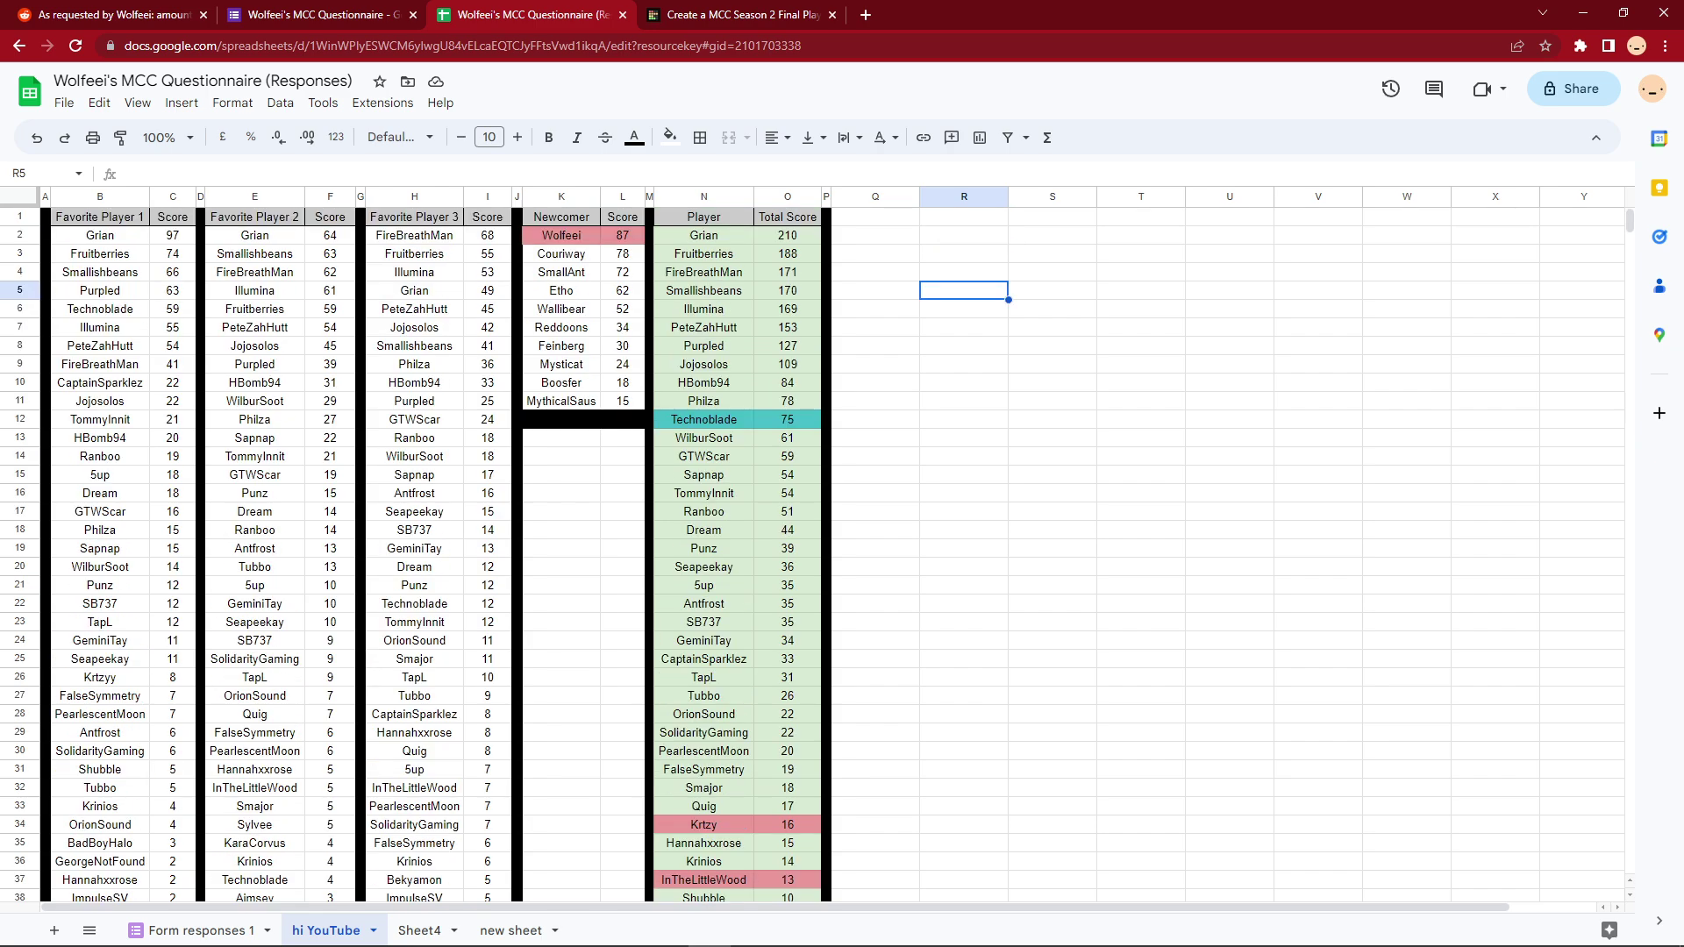
scroll(833, 553, down, 5)
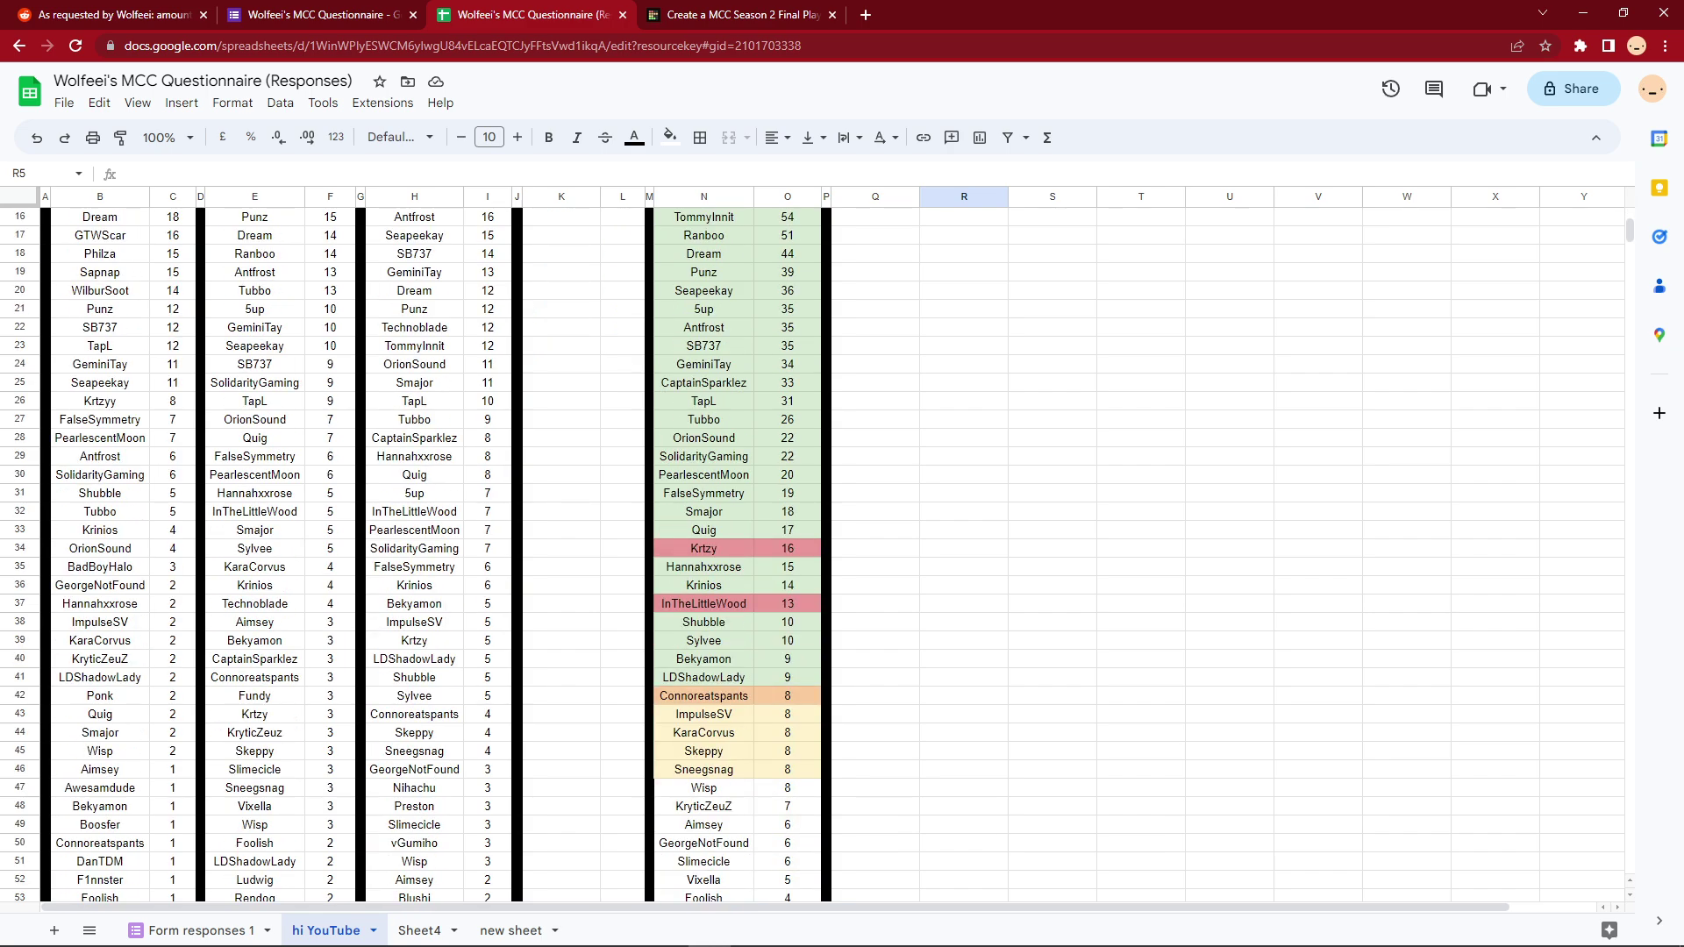
scroll(417, 557, up, 2)
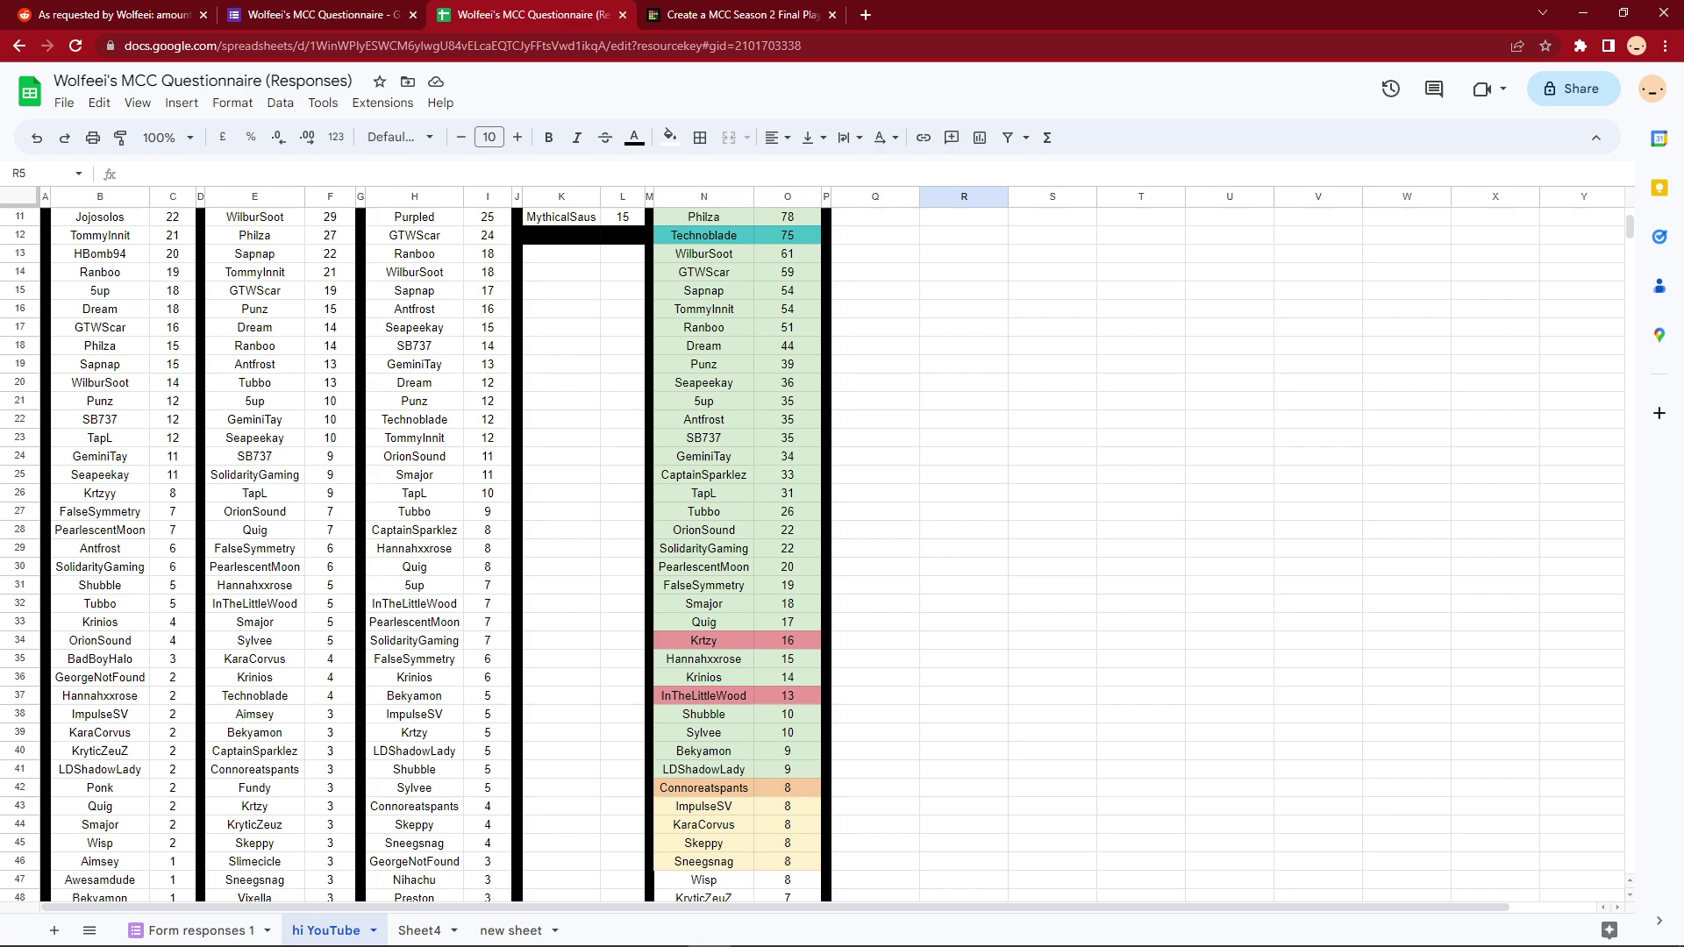
scroll(416, 557, up, 4)
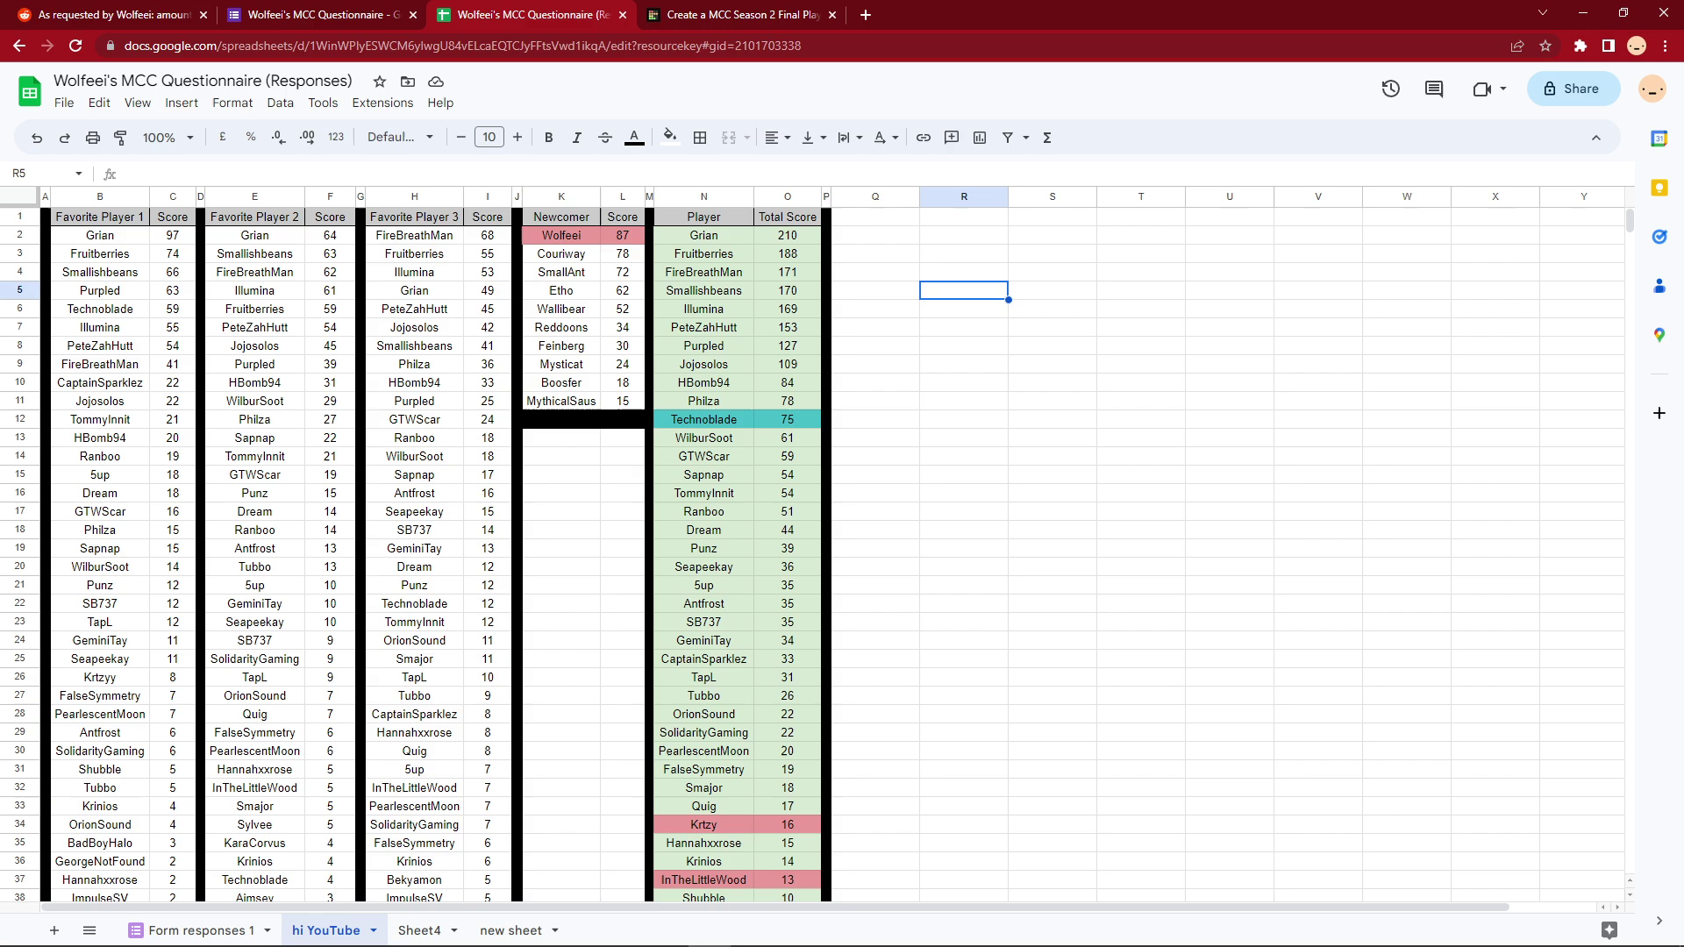
scroll(417, 557, down, 5)
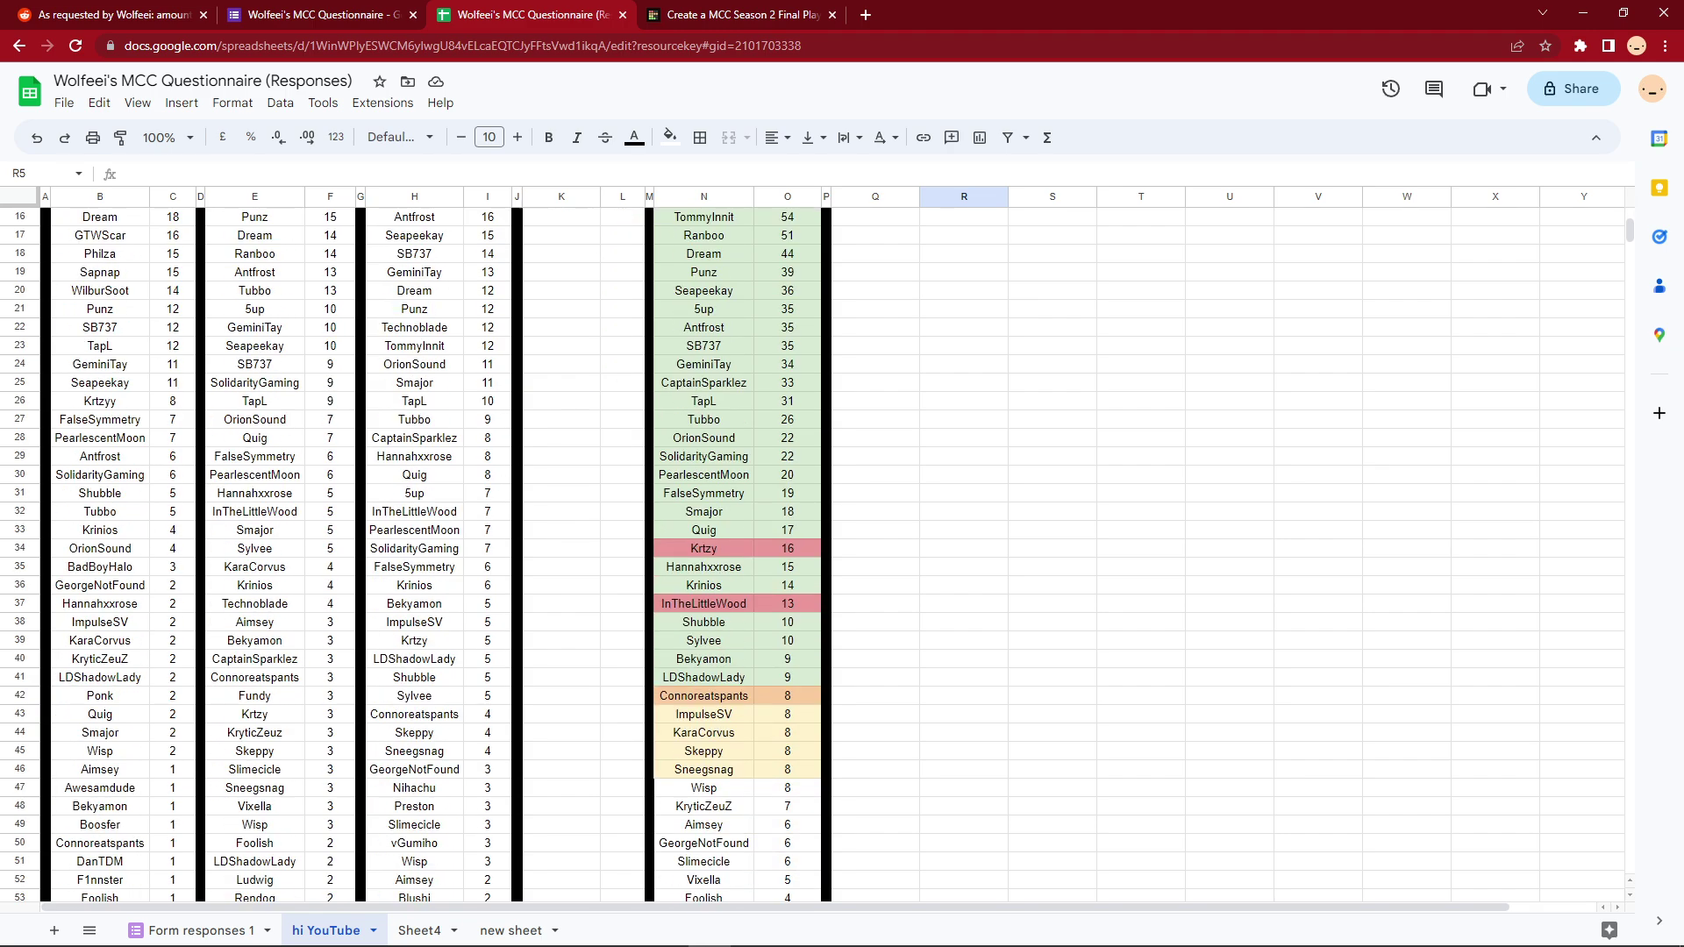
scroll(833, 553, up, 5)
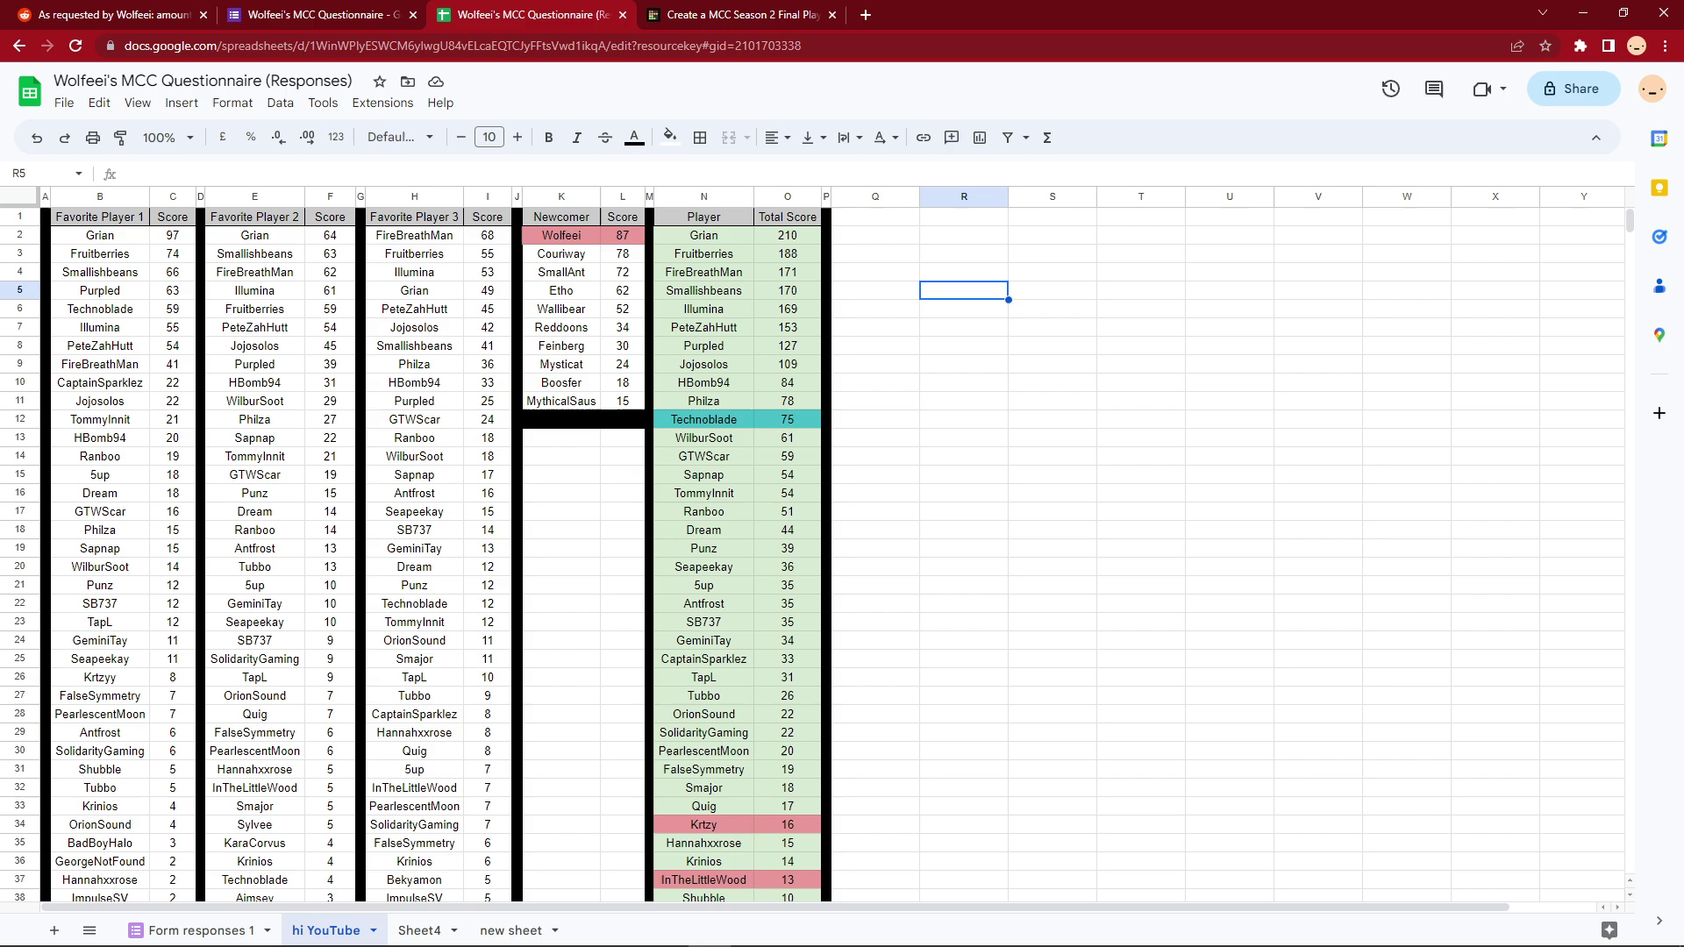
scroll(842, 552, down, 2)
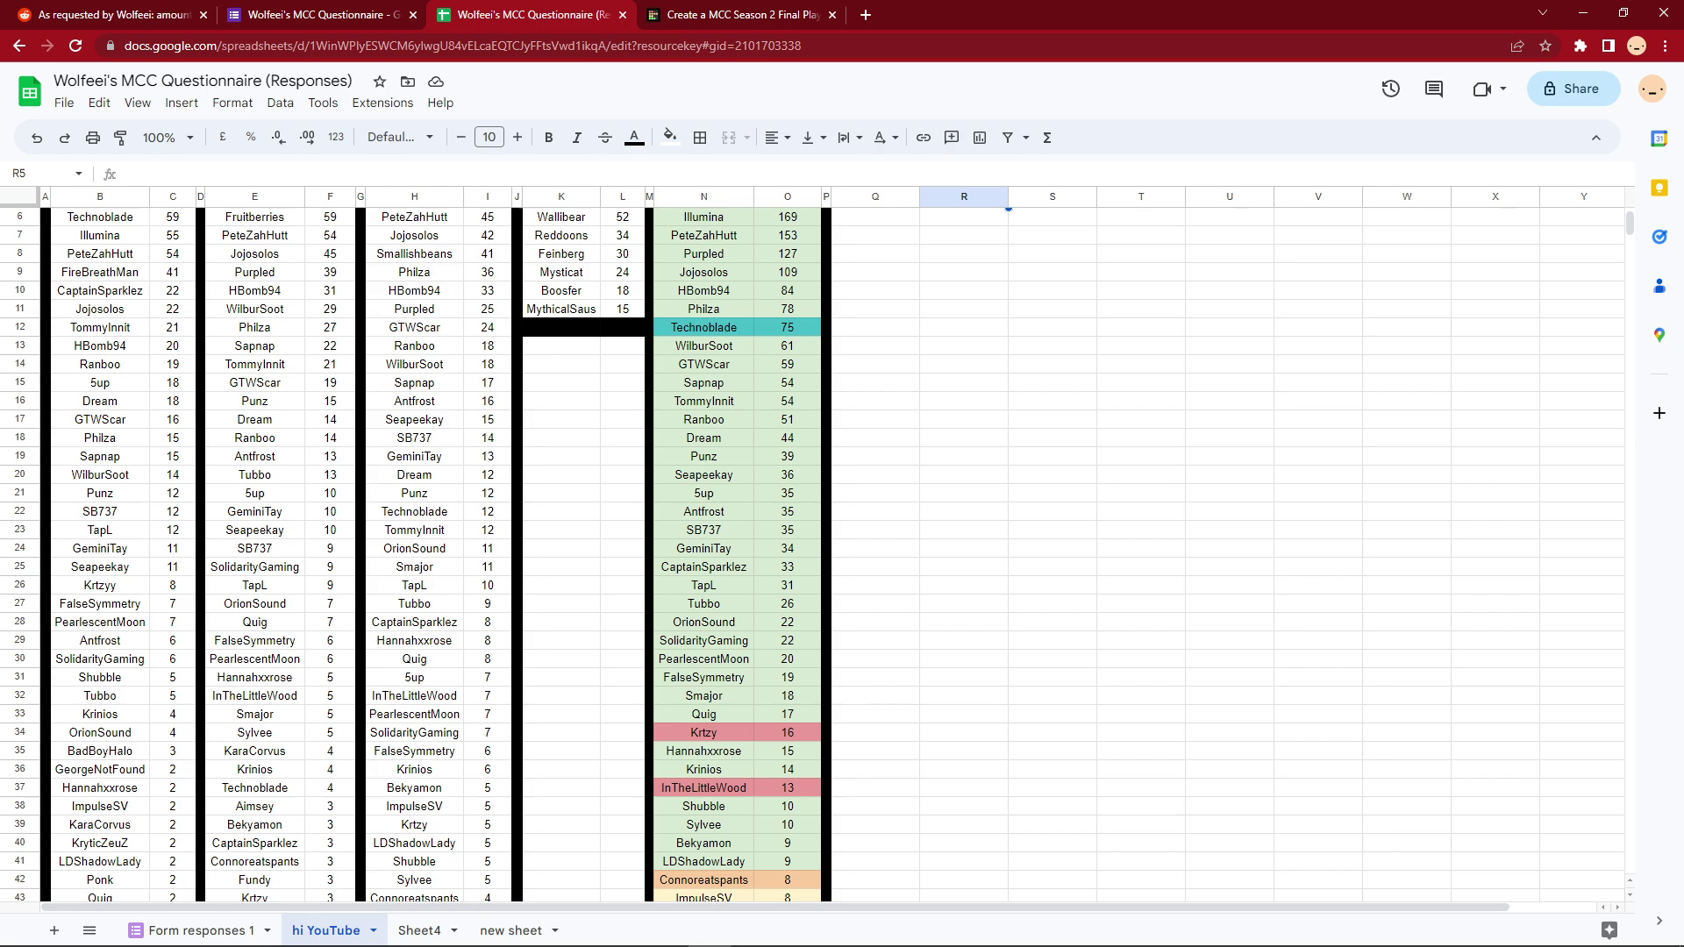
scroll(833, 553, up, 2)
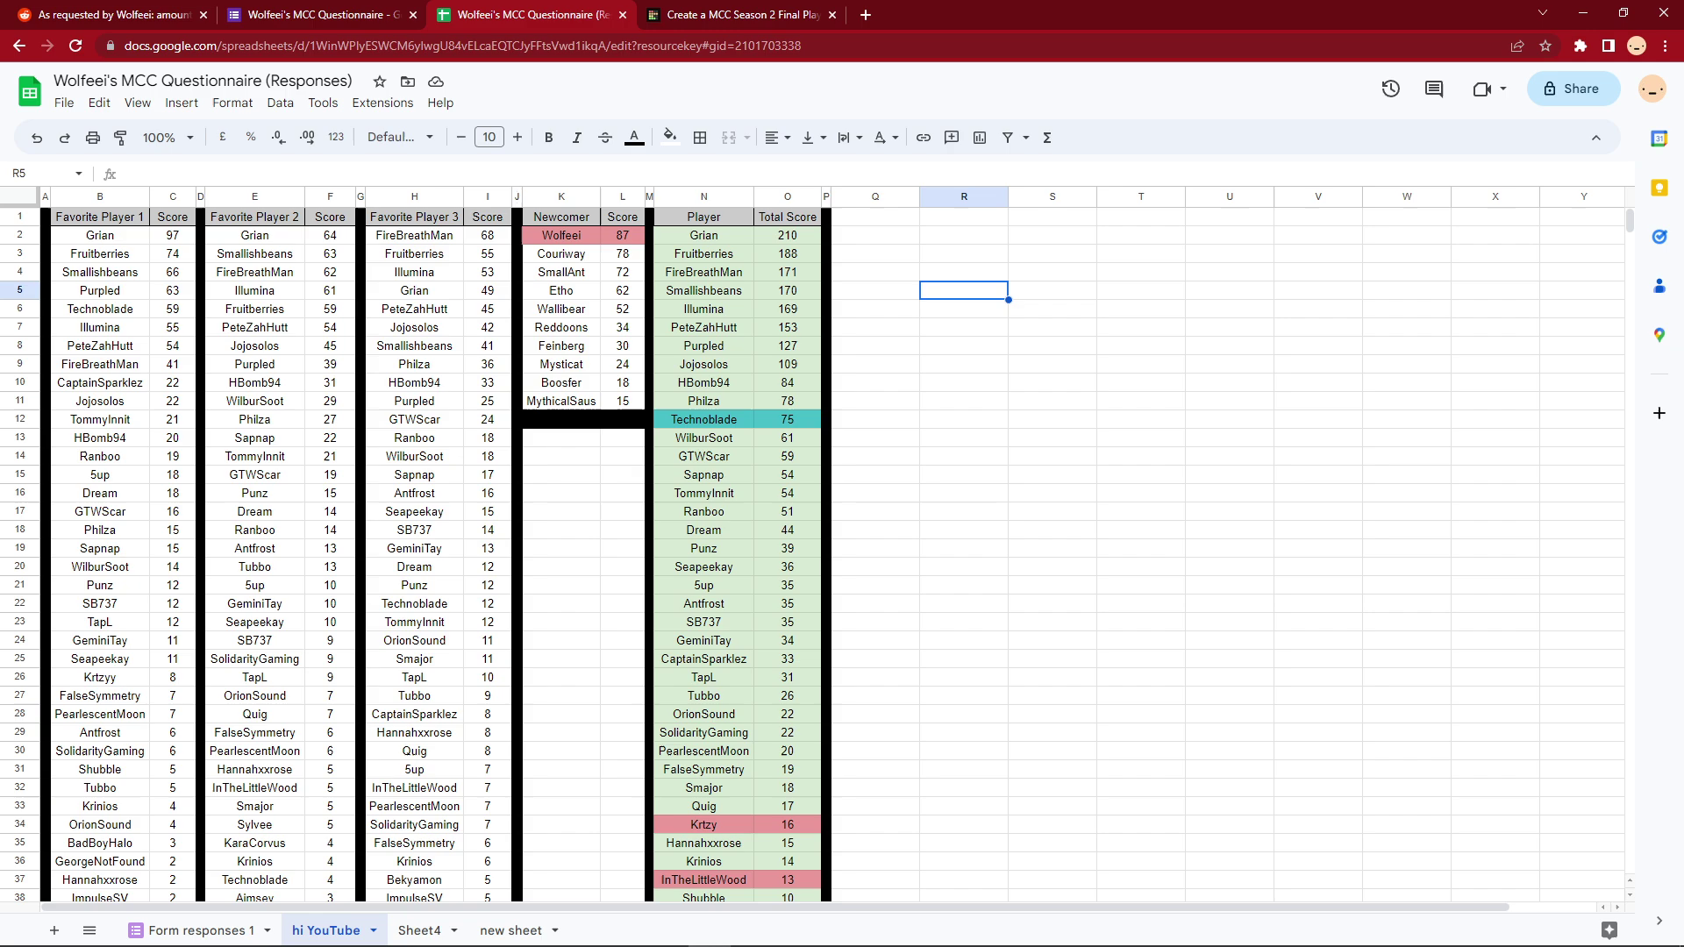
scroll(833, 552, down, 4)
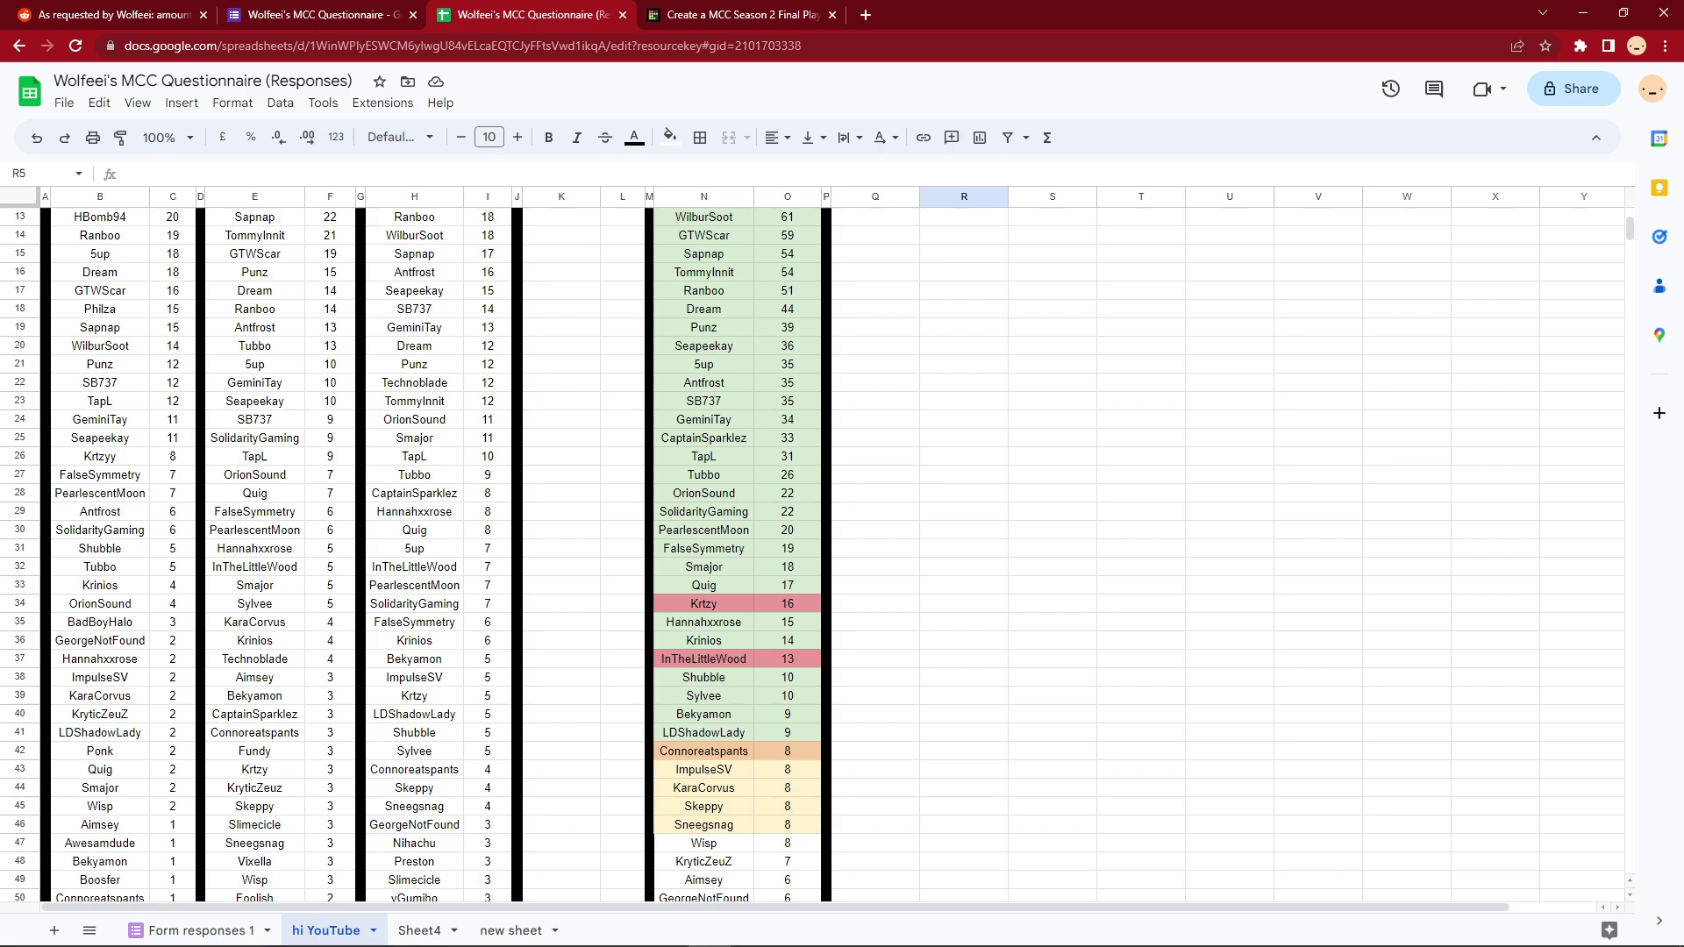
scroll(416, 557, up, 1)
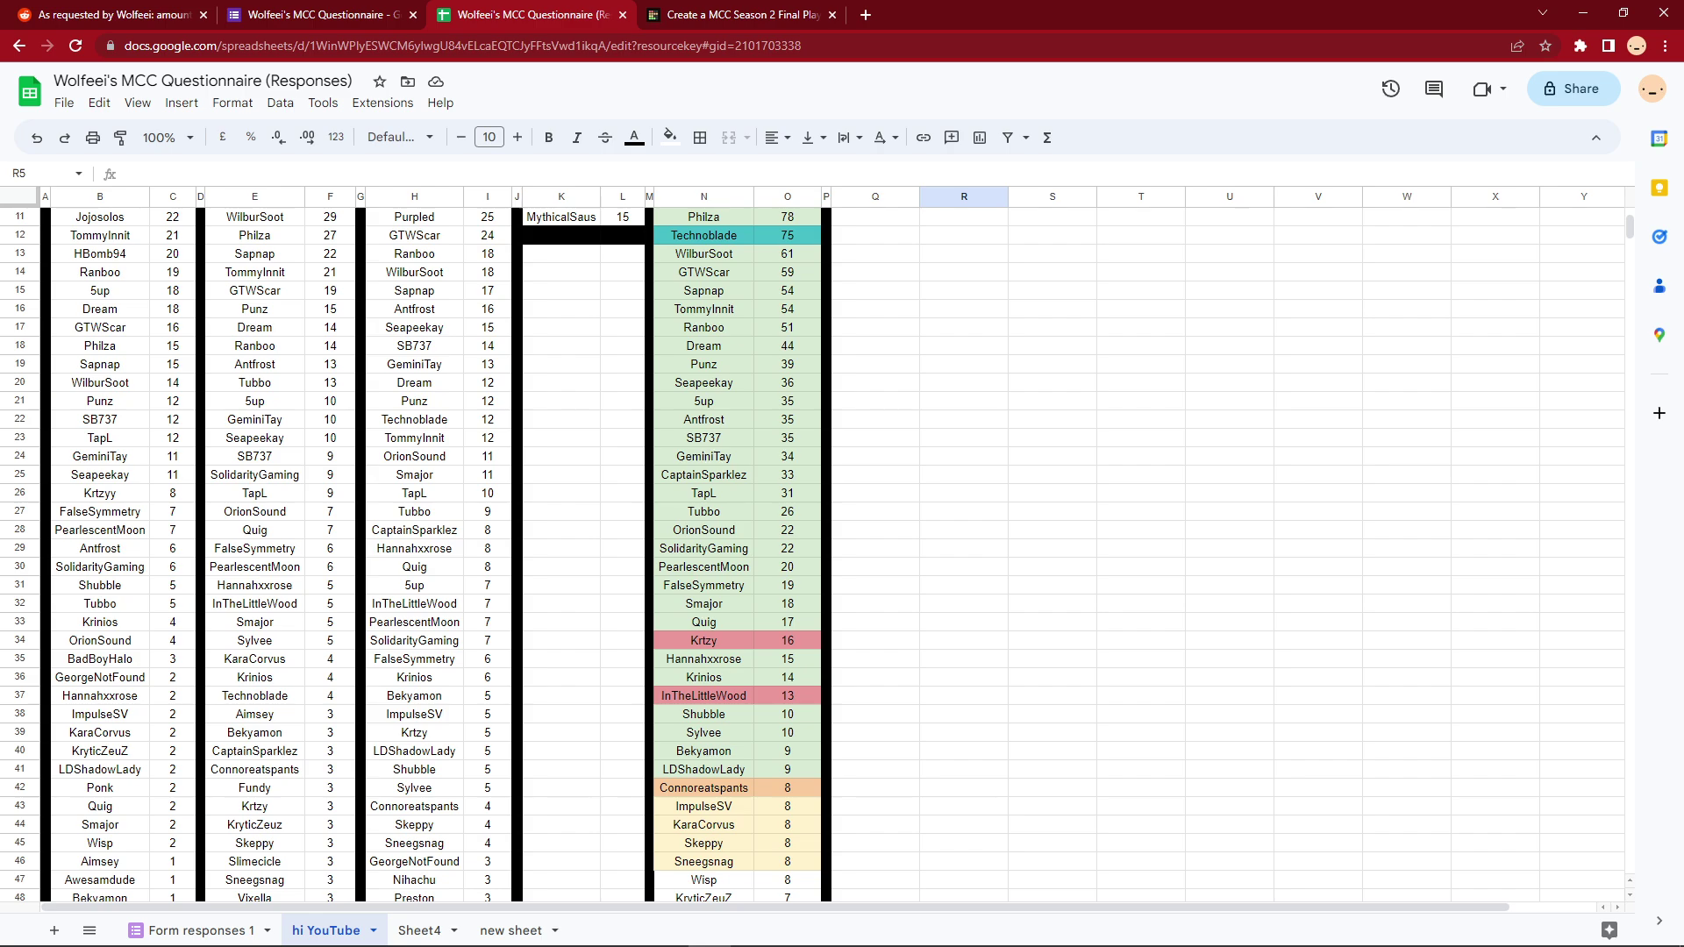
scroll(506, 555, up, 5)
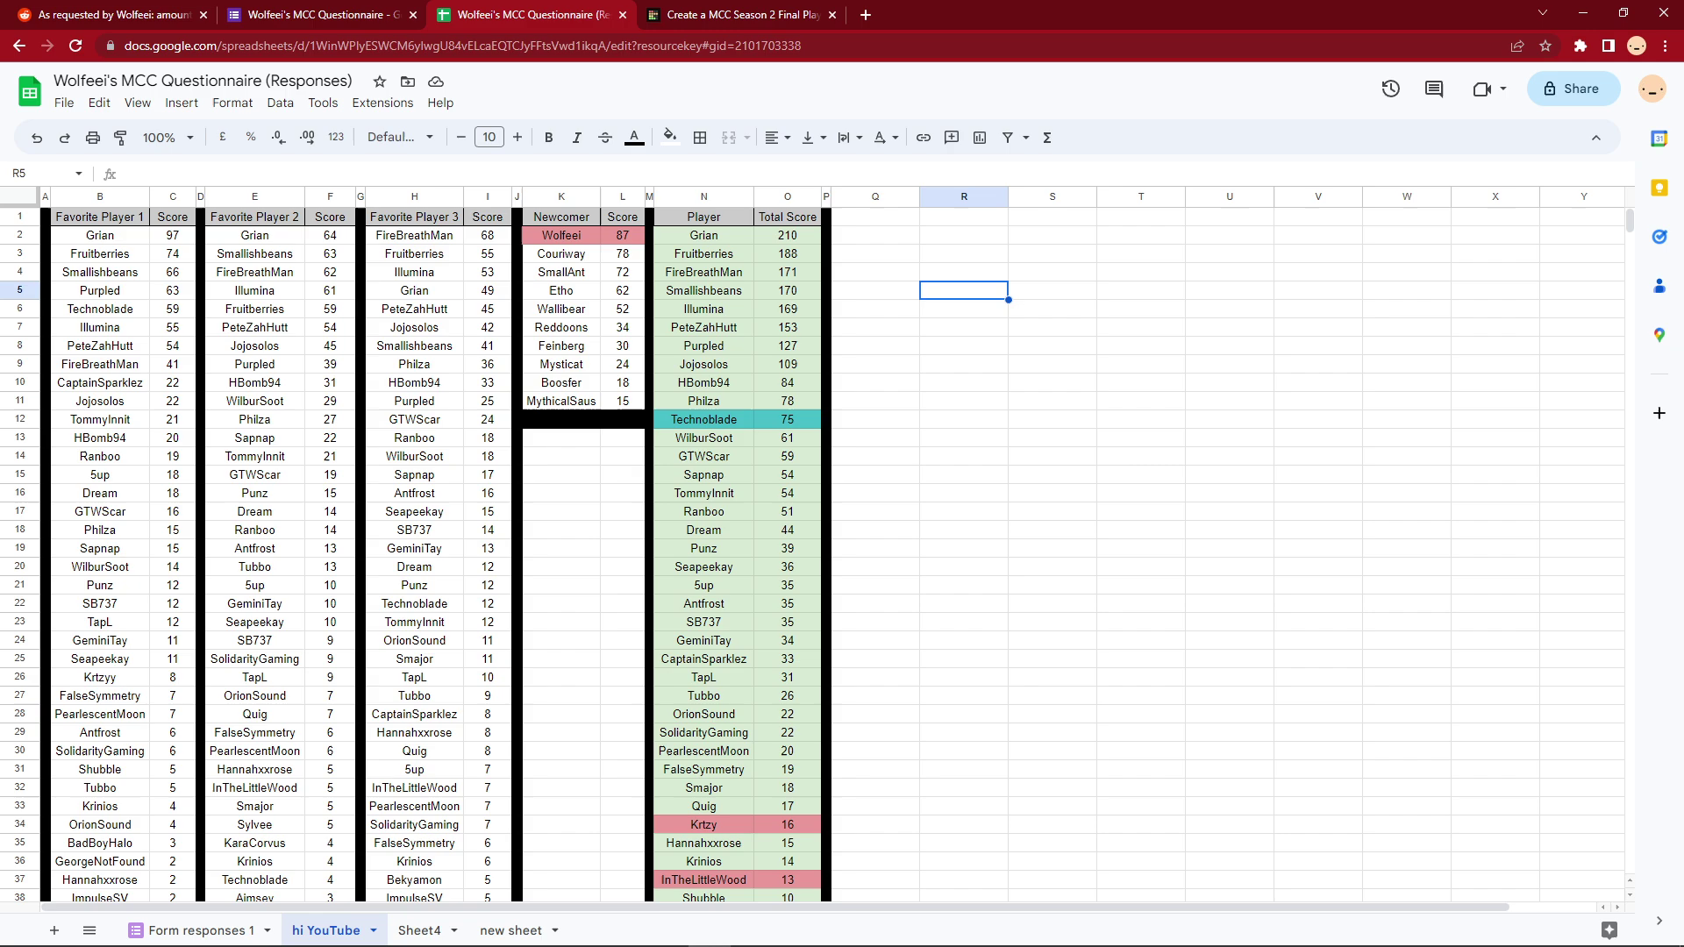
scroll(506, 555, down, 5)
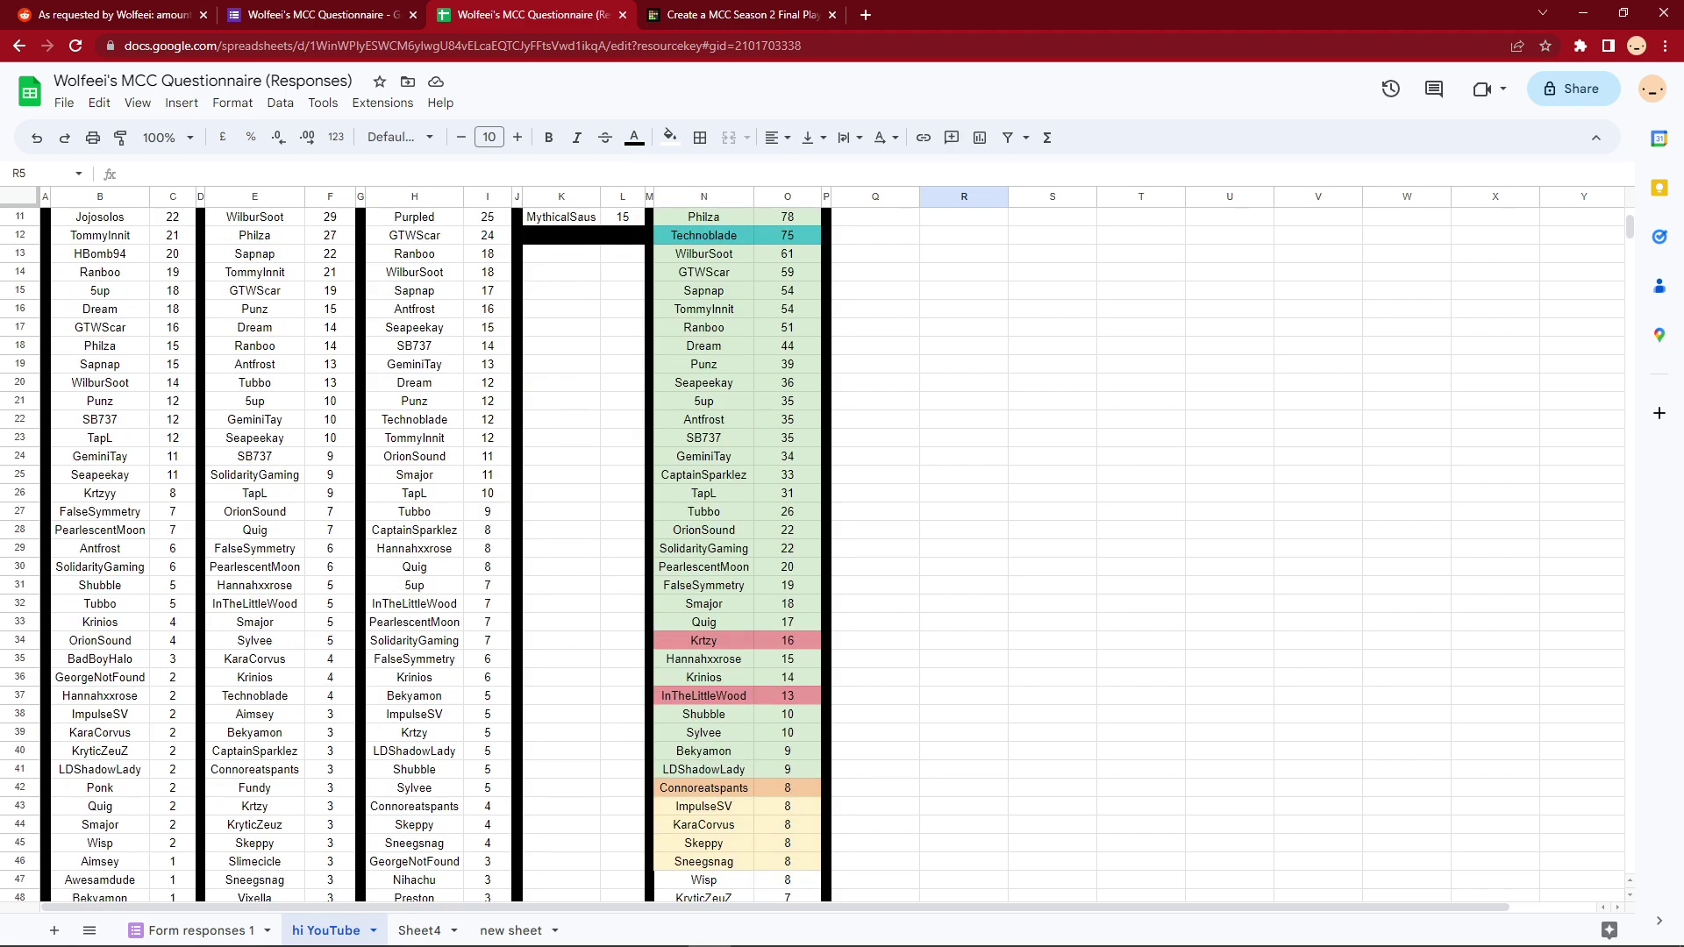
scroll(506, 555, up, 3)
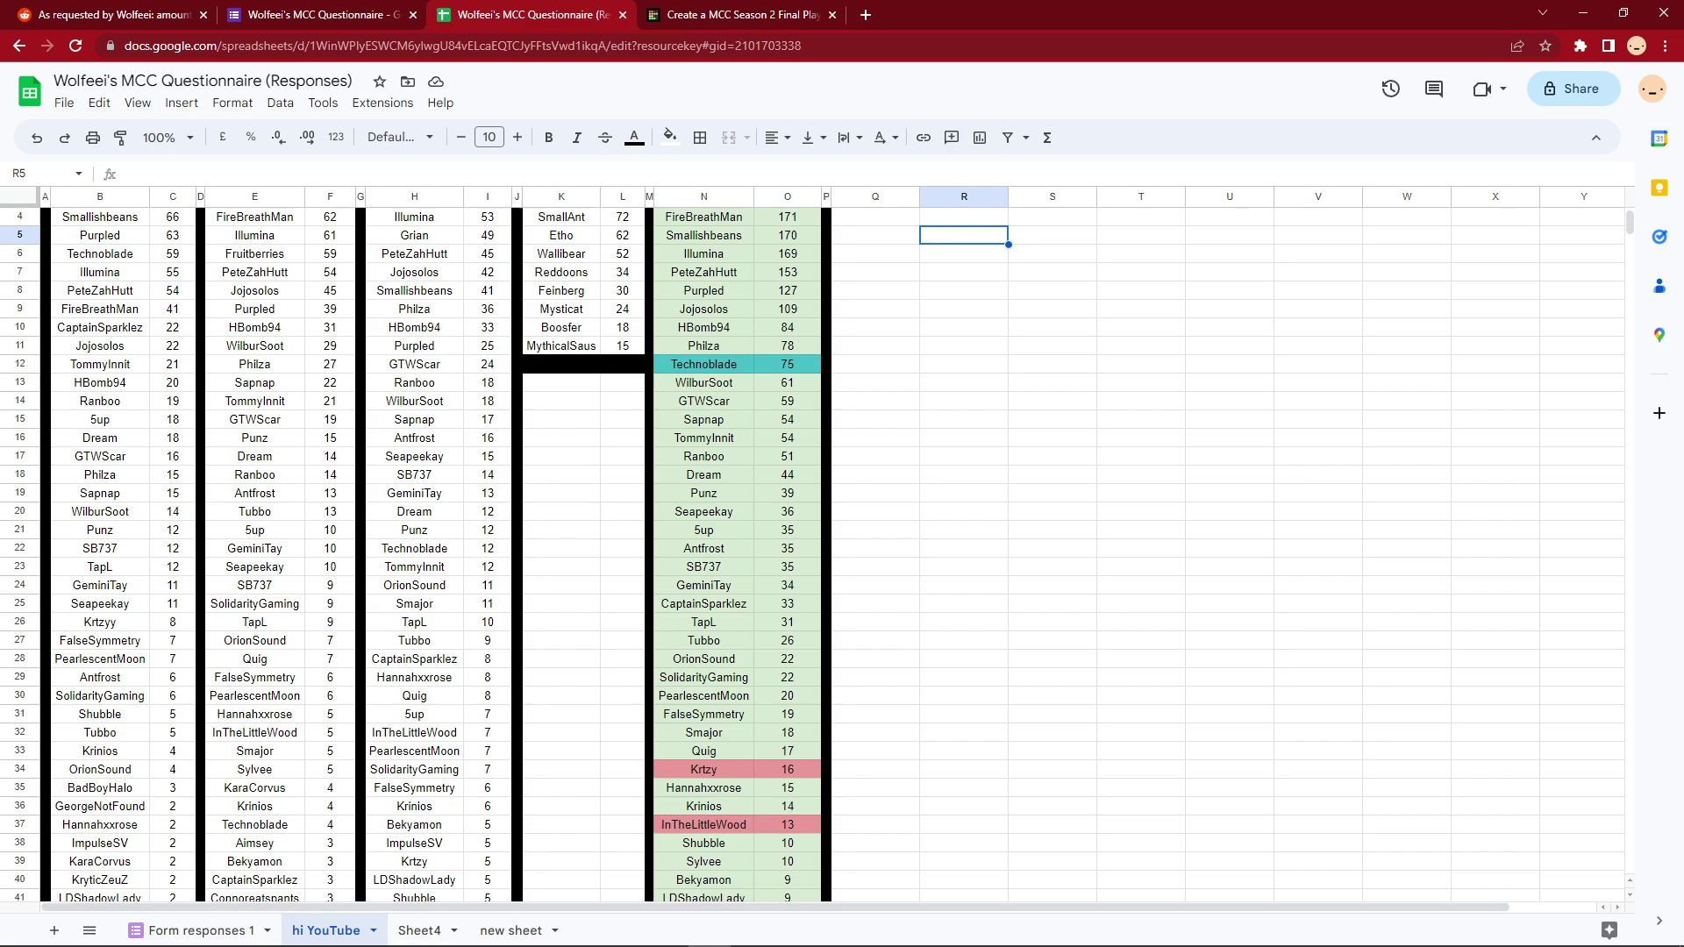
scroll(506, 556, down, 4)
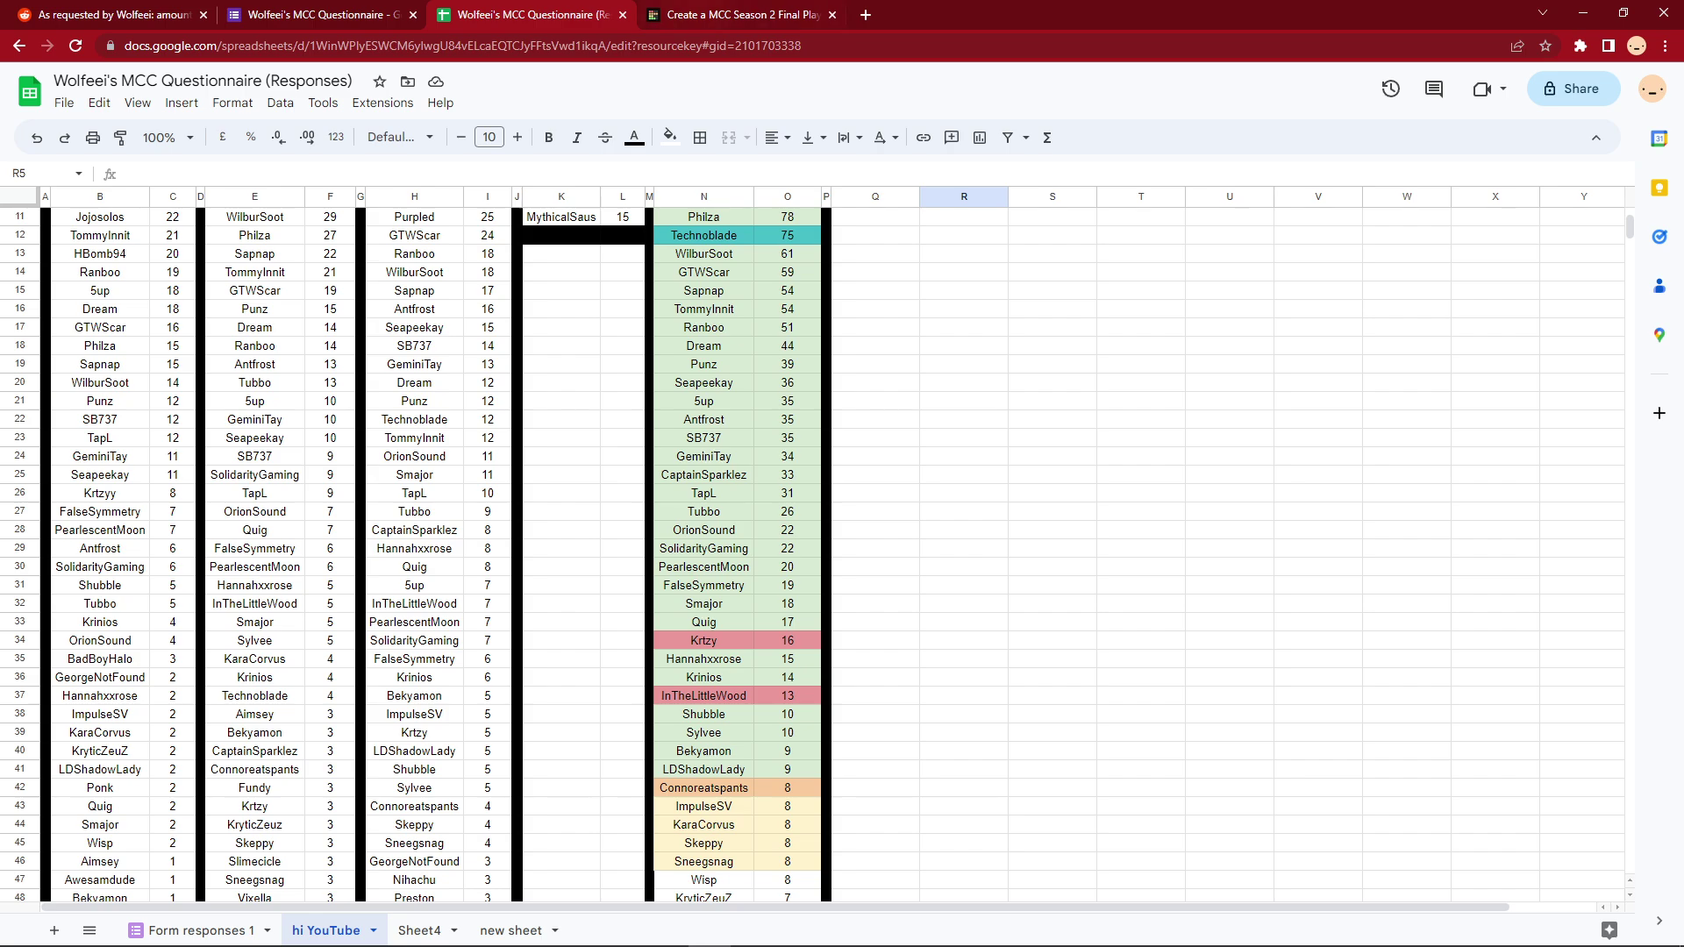
Step: Look at the MCC Season 2 tier list, then go back to the questionnaire's Forms summary
key(ctrl+Tab)
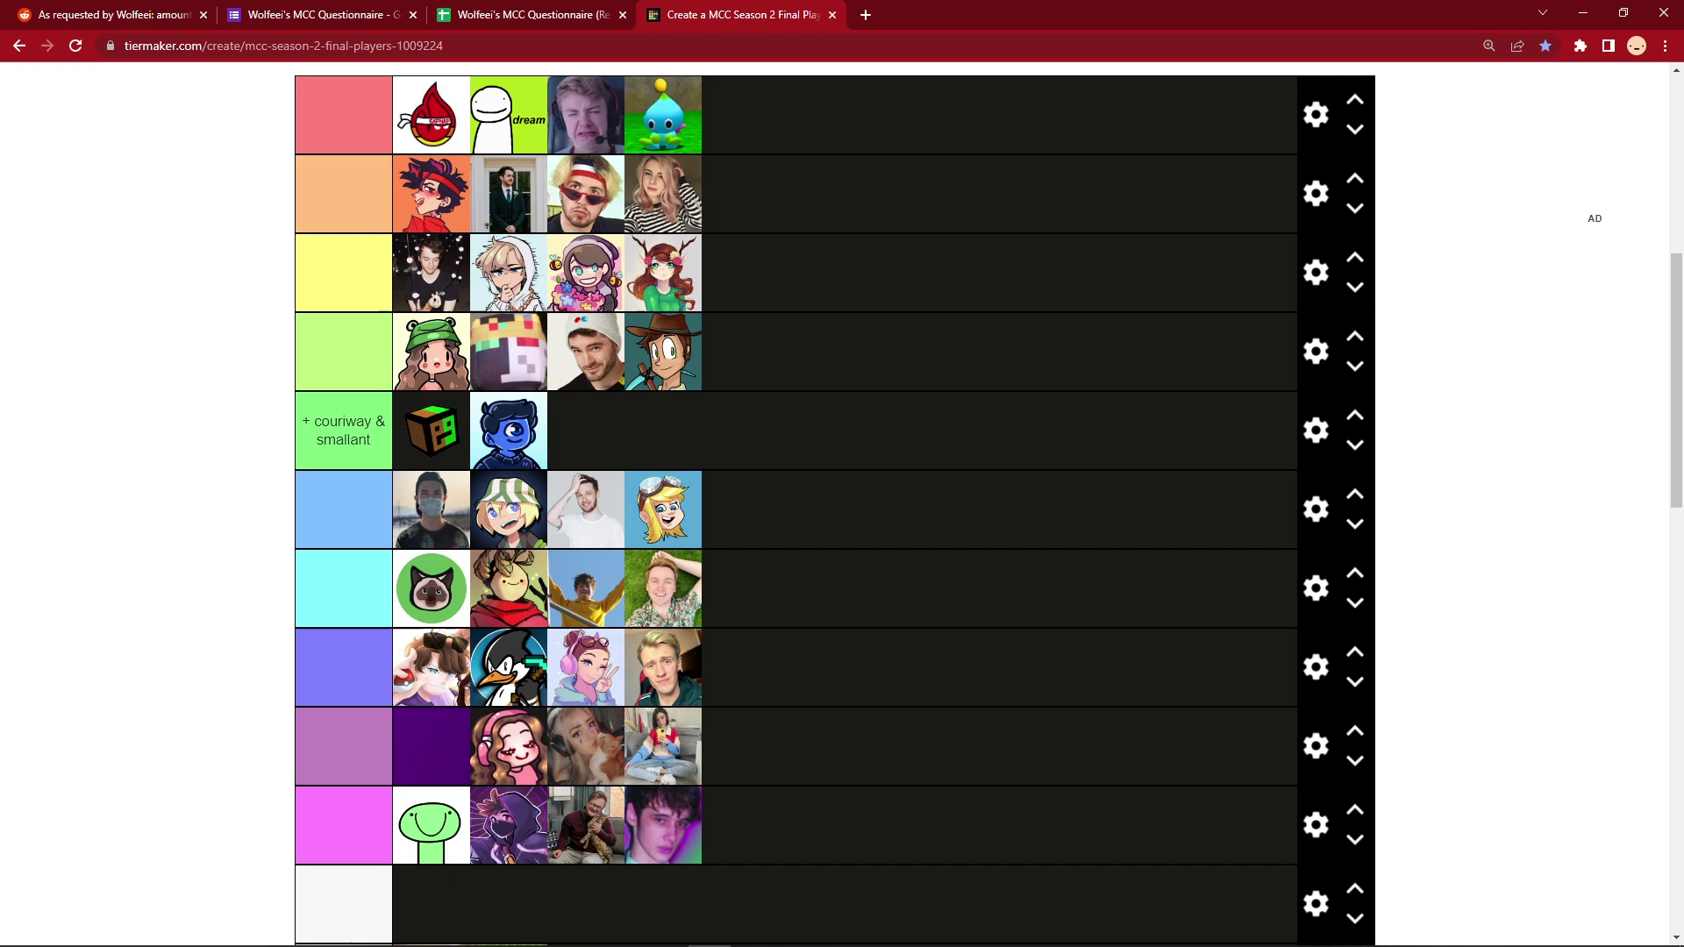
key(ctrl+shift+Tab)
key(ctrl+shift+Tab)
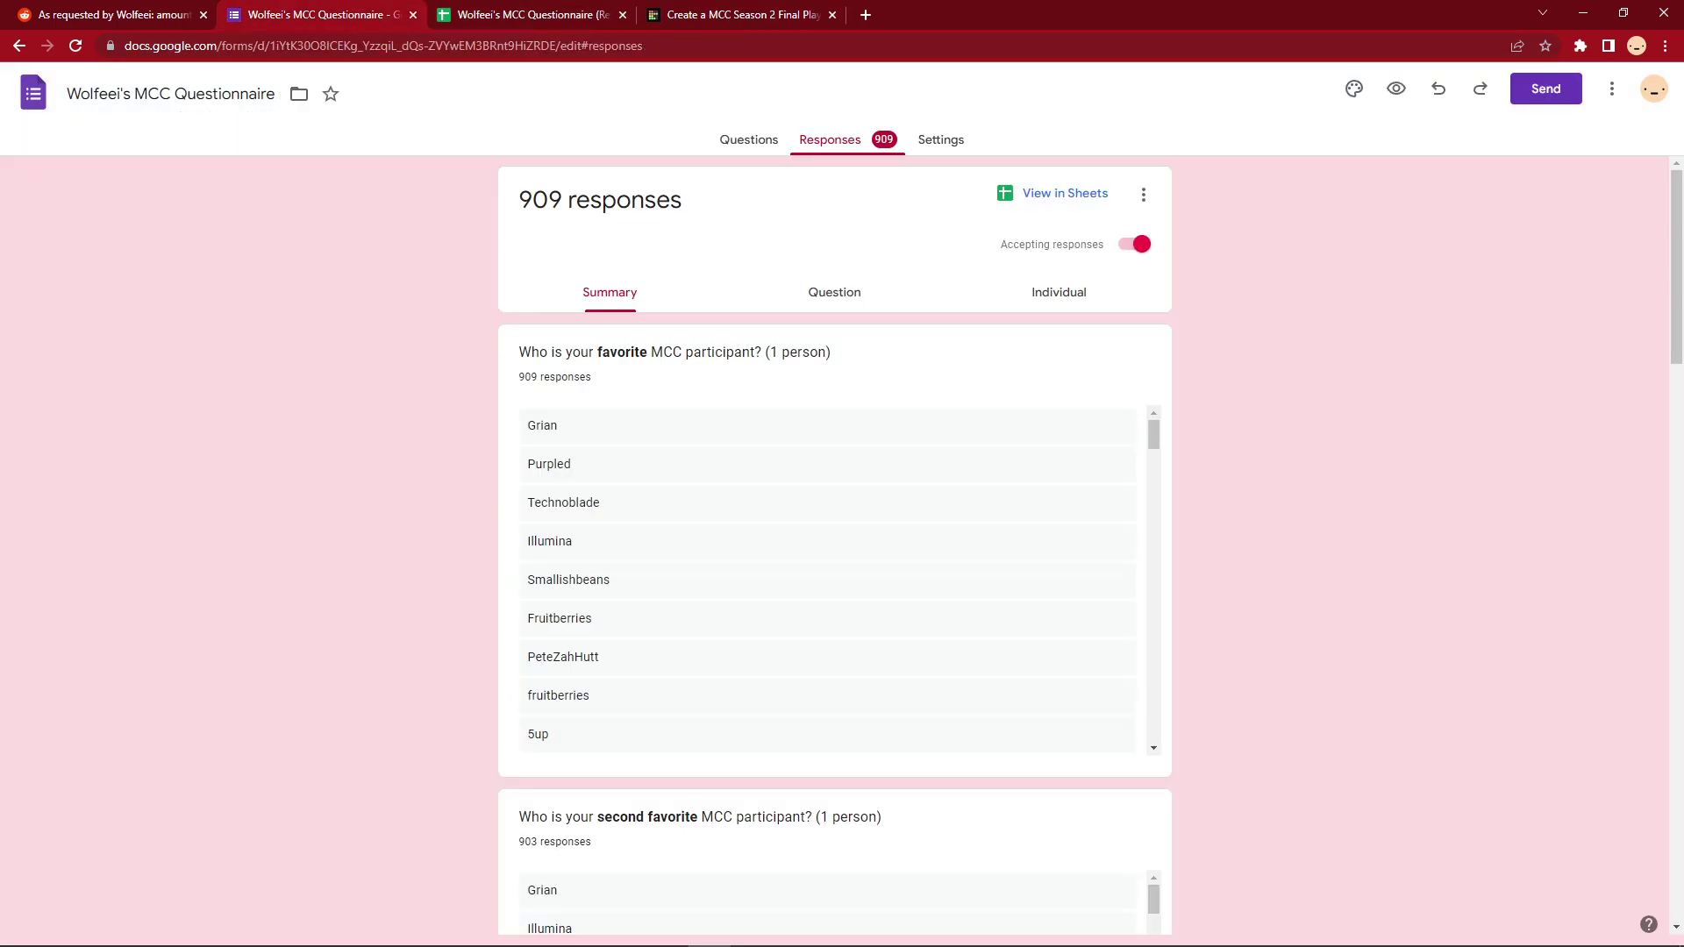
Step: View responses per question and settle on question 5 of 6, the favourite duo answers
click(834, 292)
click(986, 355)
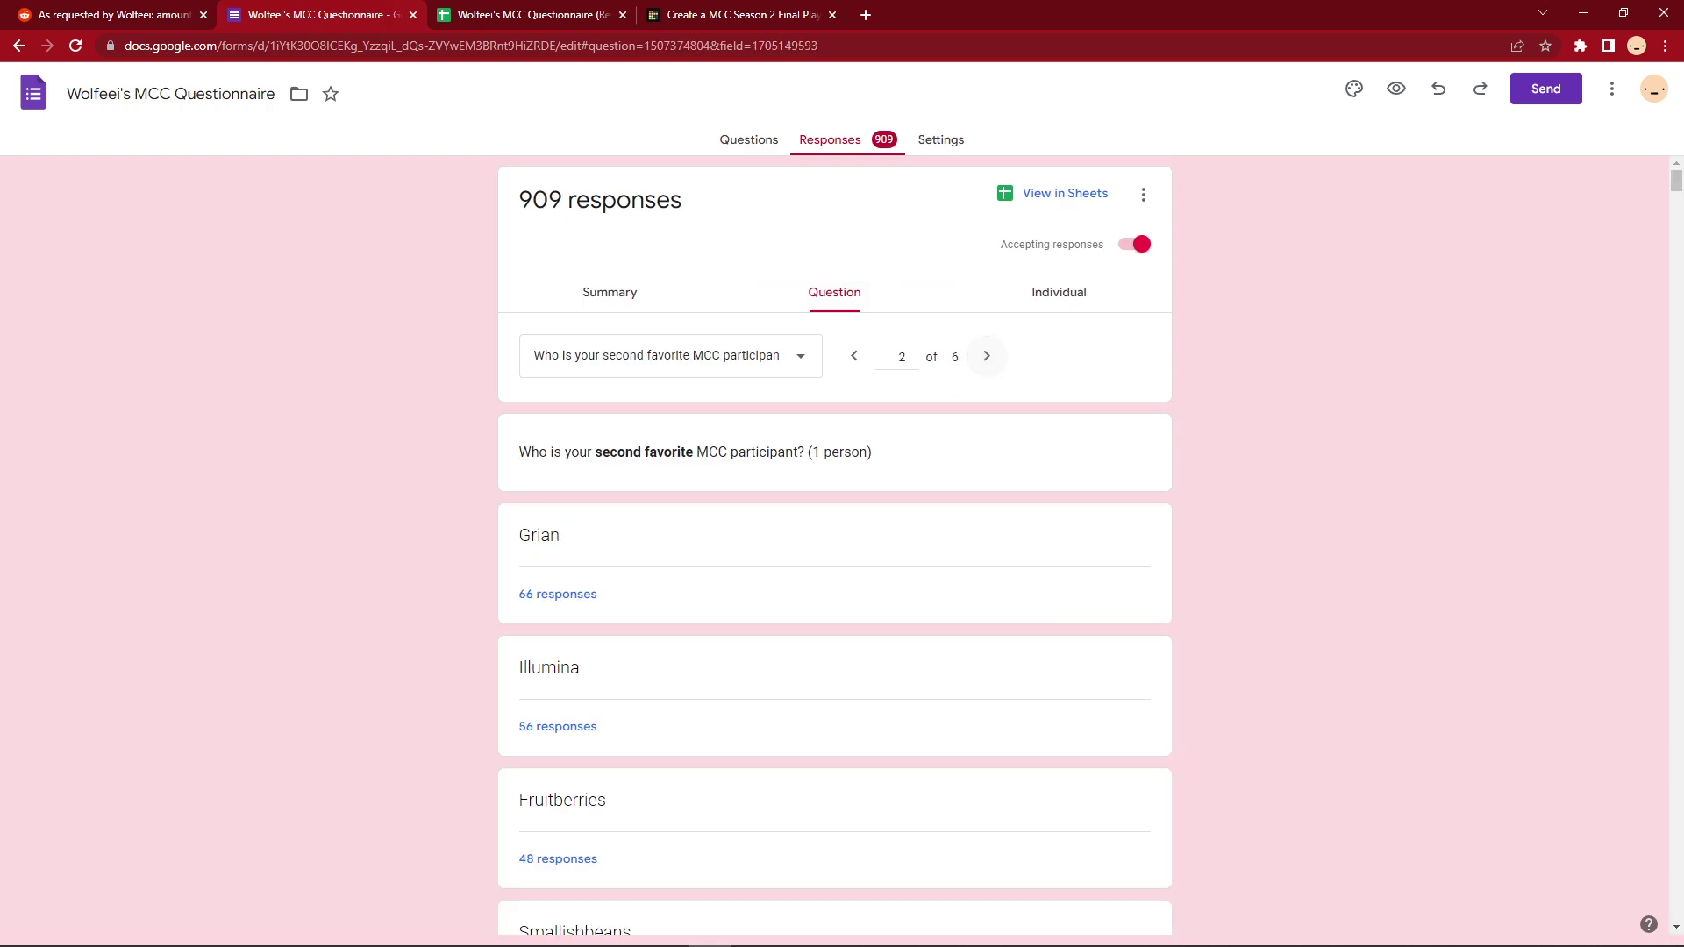
click(985, 355)
click(986, 355)
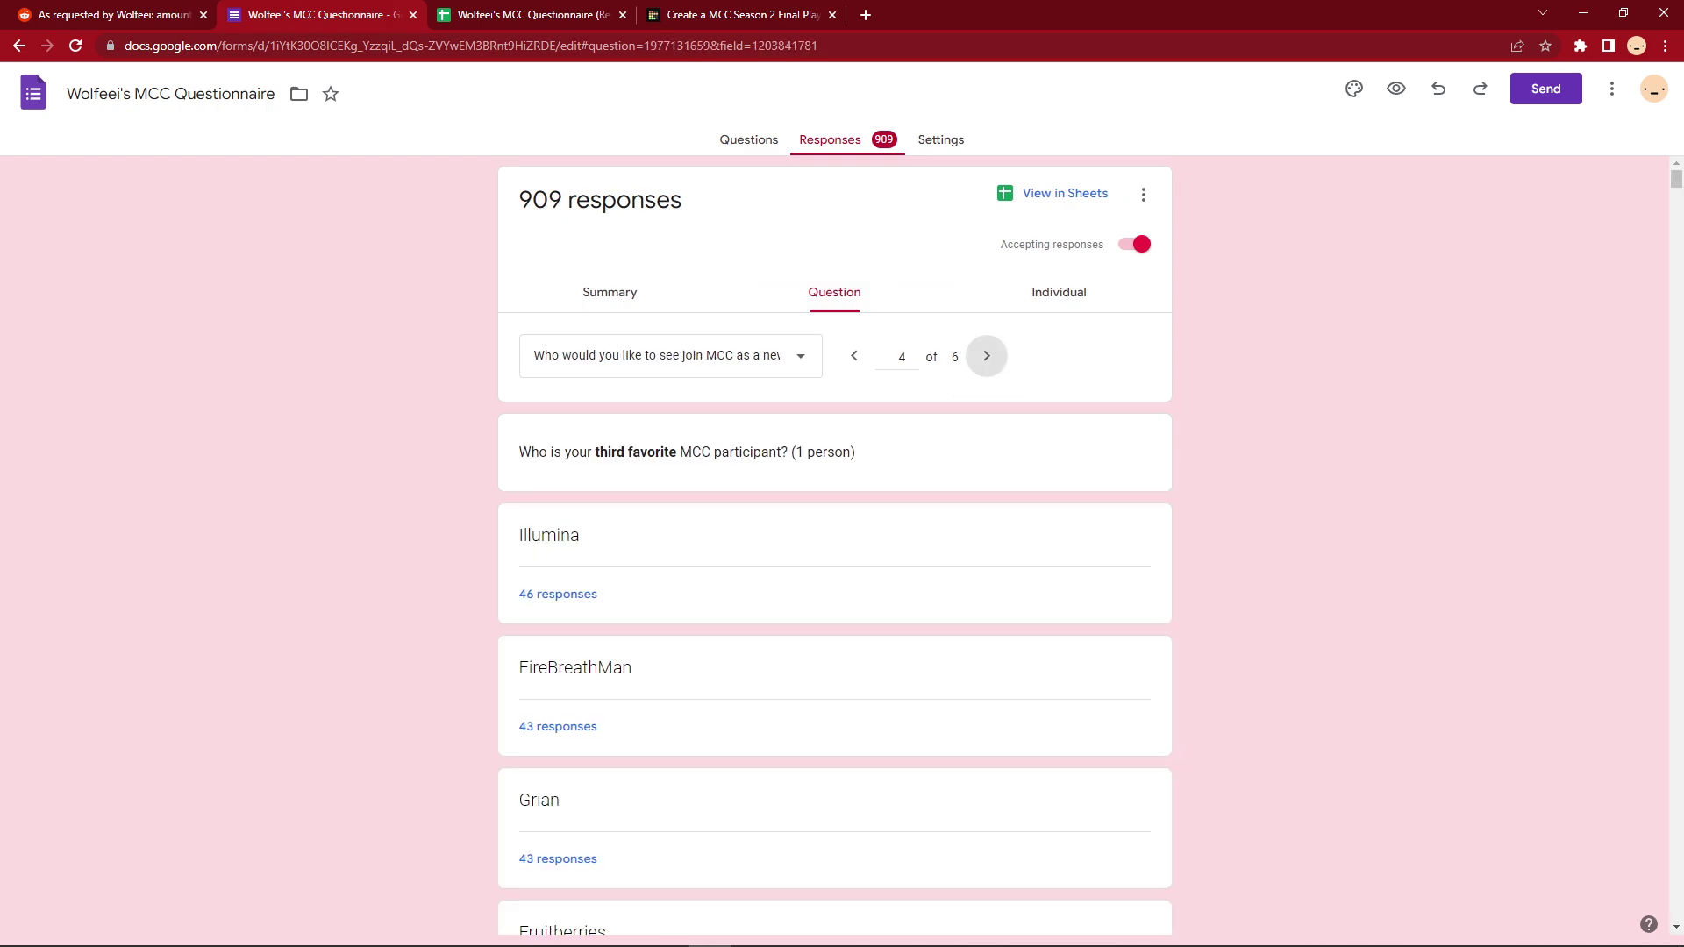
click(986, 355)
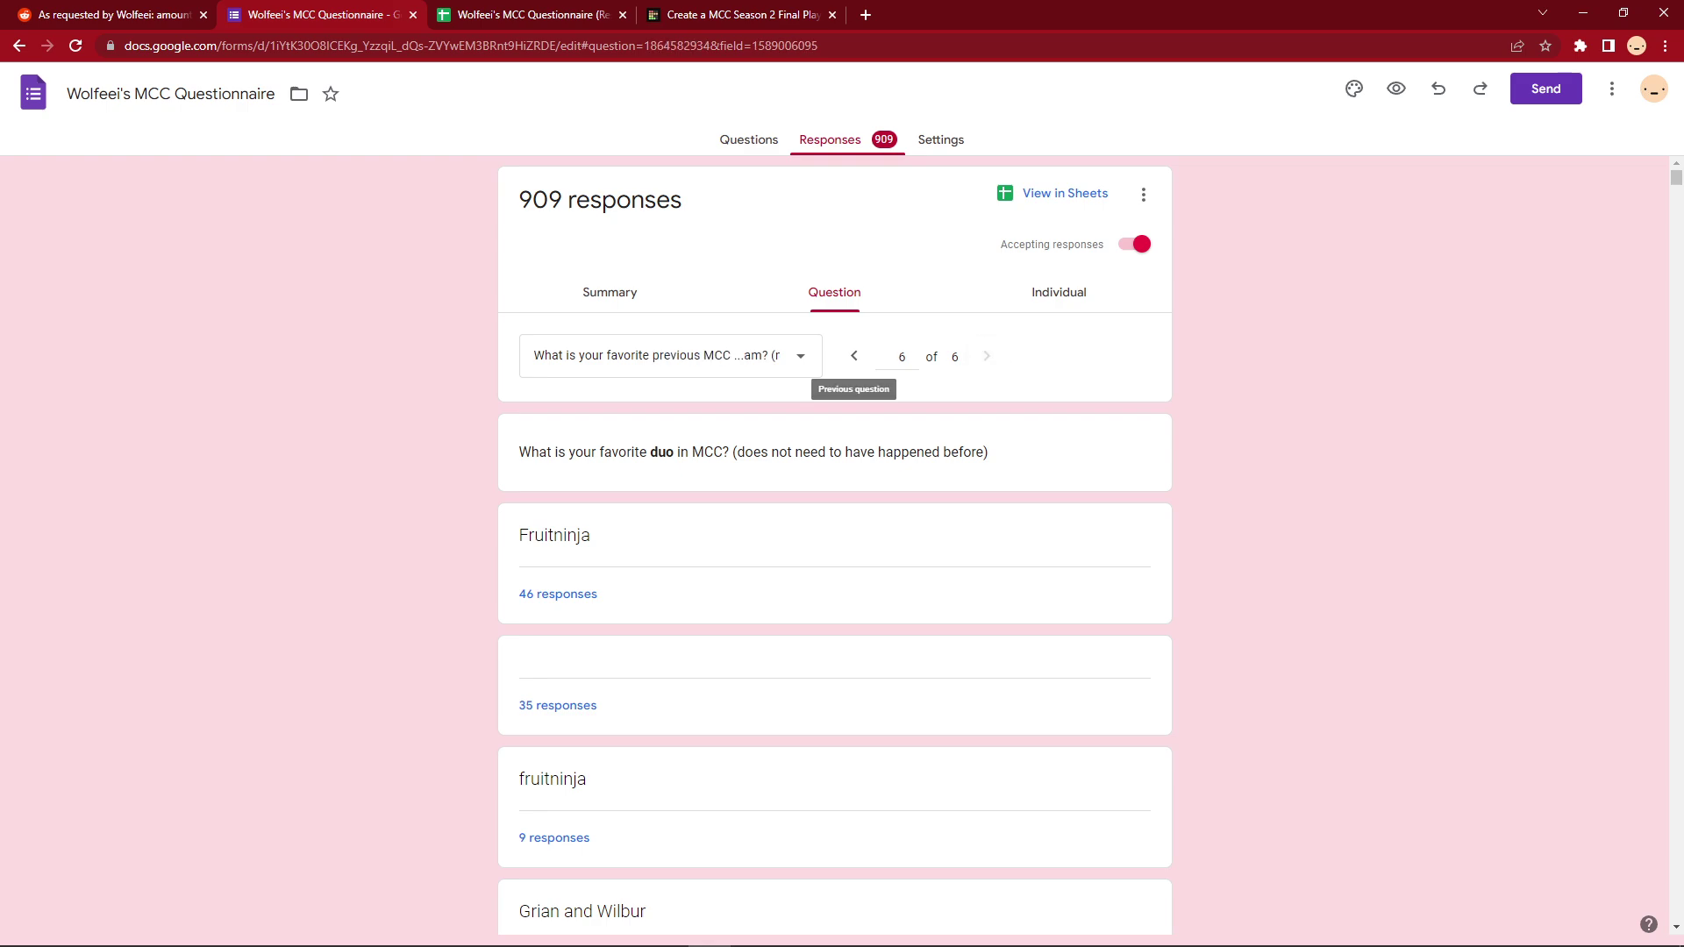
click(853, 355)
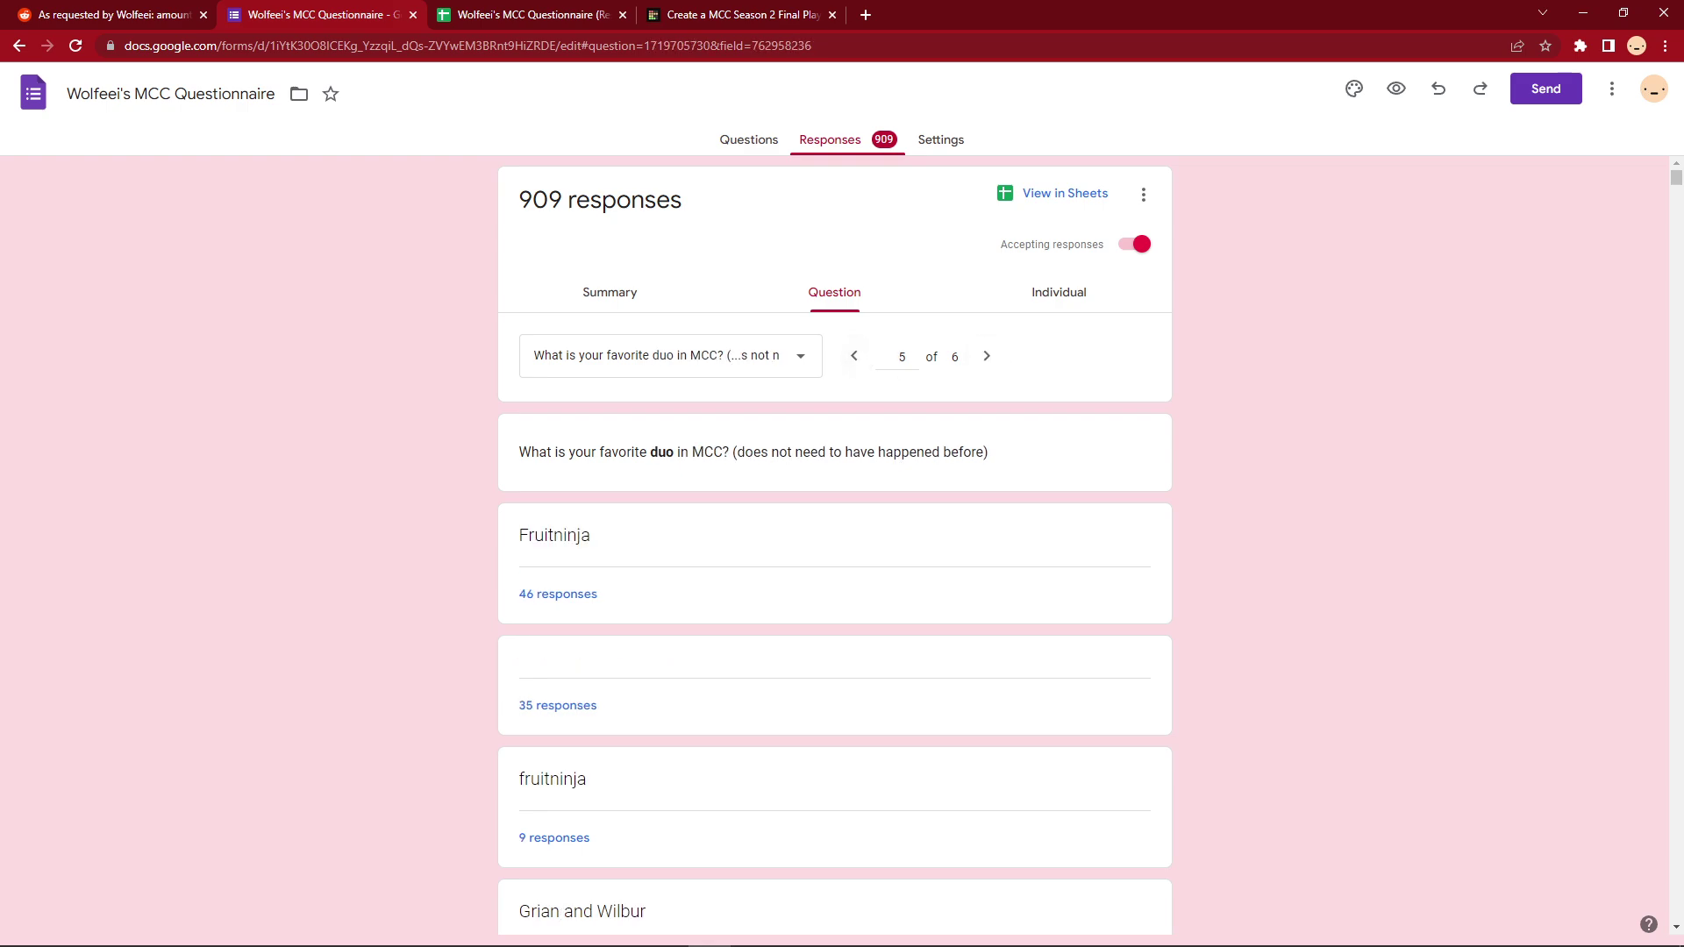
scroll(833, 544, down, 3)
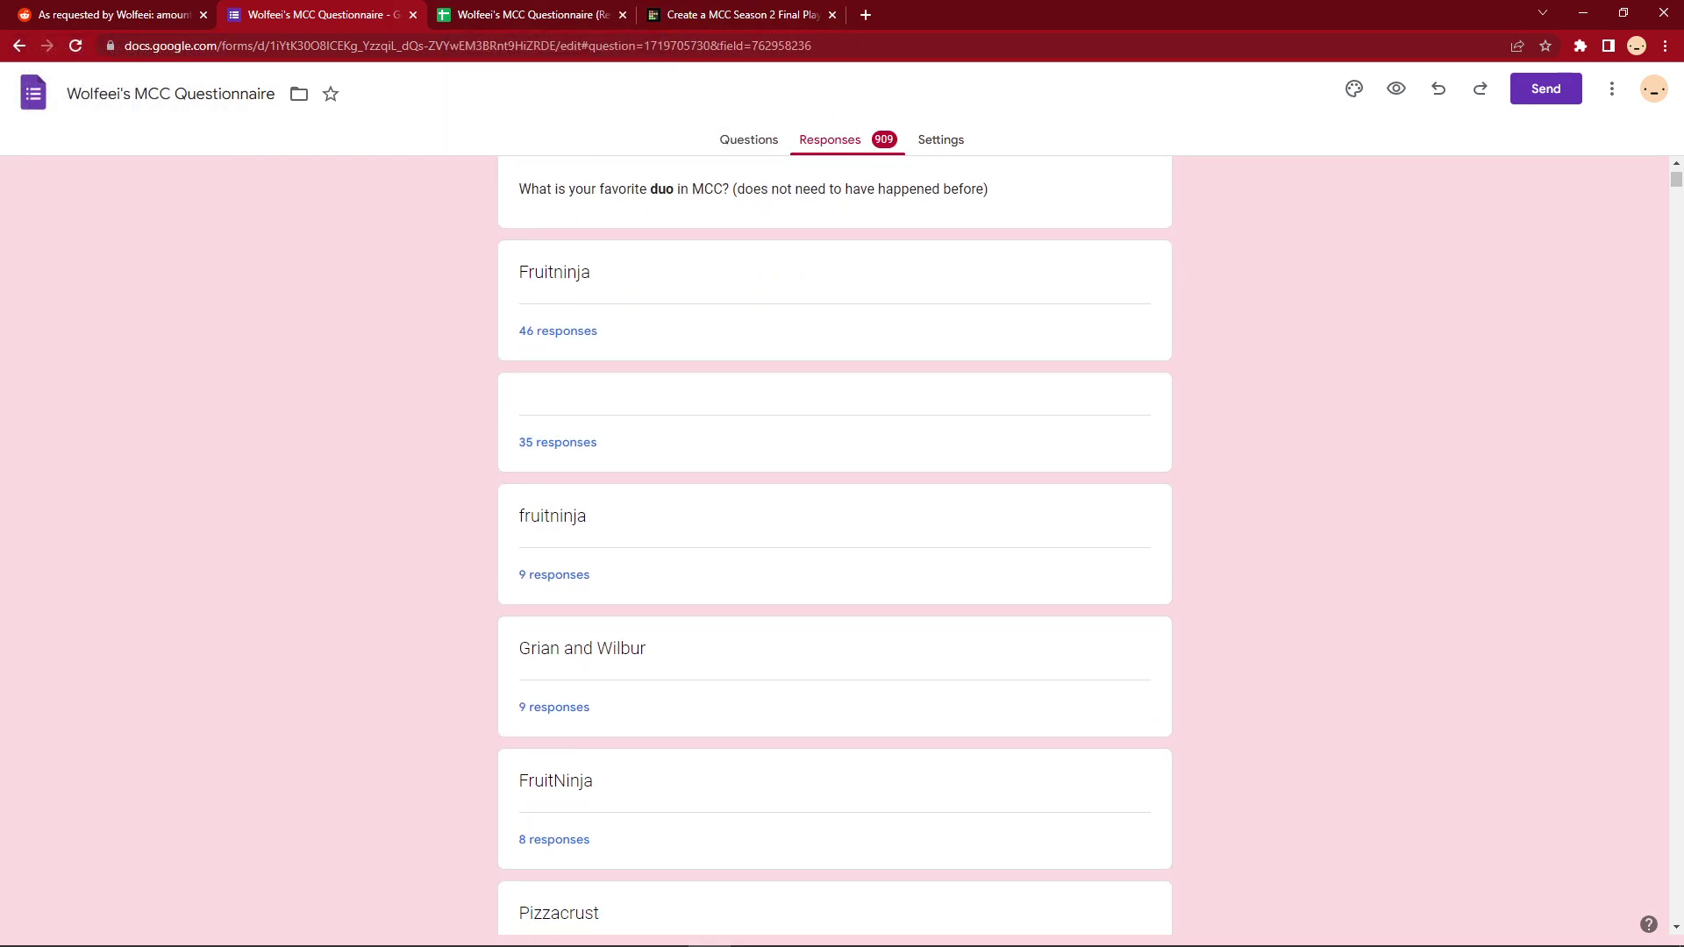
Step: Review the MCC Season 2 final players tier list, then return to the 'hi YouTube' score sheet
key(ctrl+4)
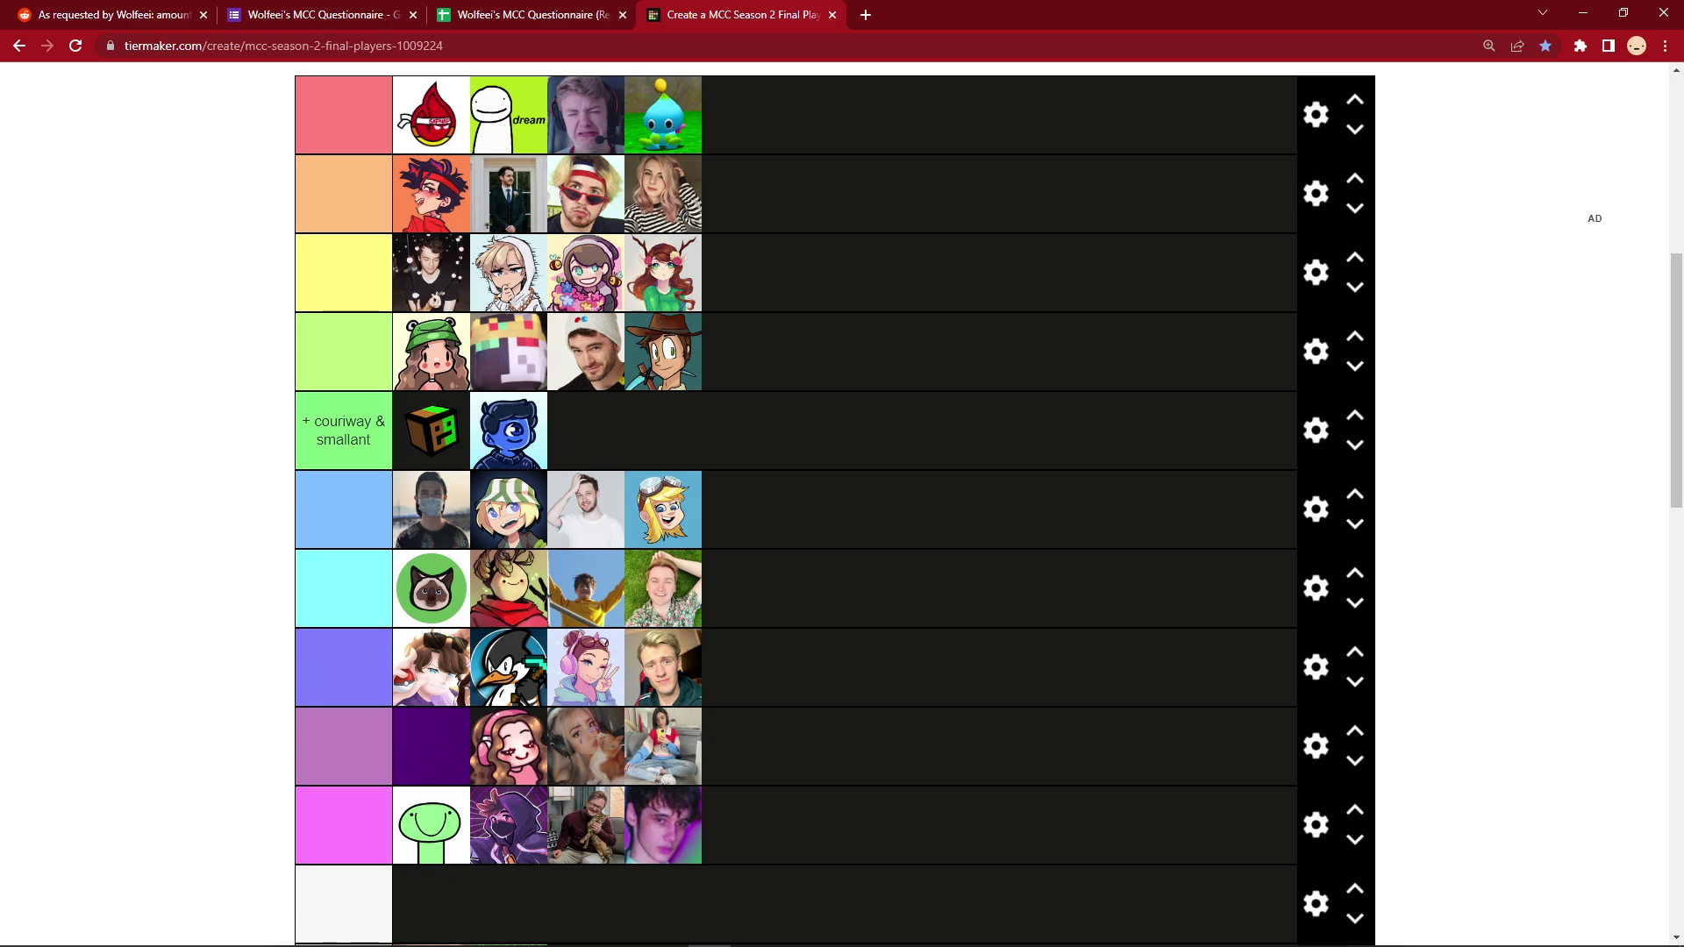
key(ctrl+shift+Tab)
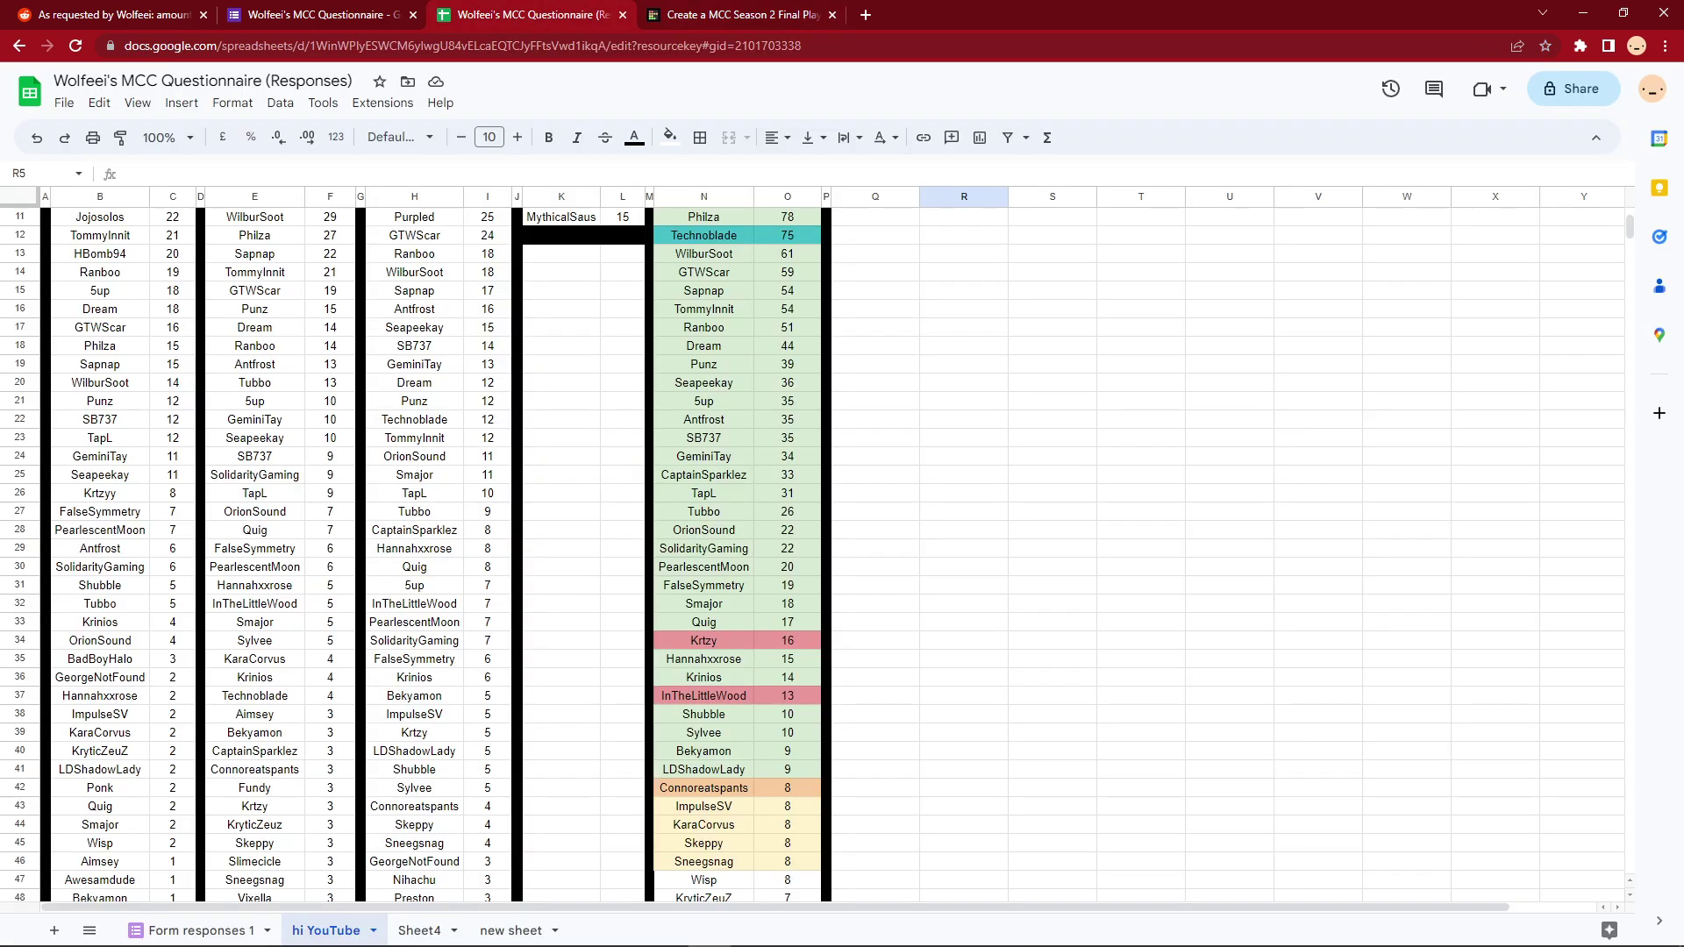
Step: Scroll the 'hi YouTube' sheet down to the last row and back up to the Total Score table
scroll(824, 552, up, 3)
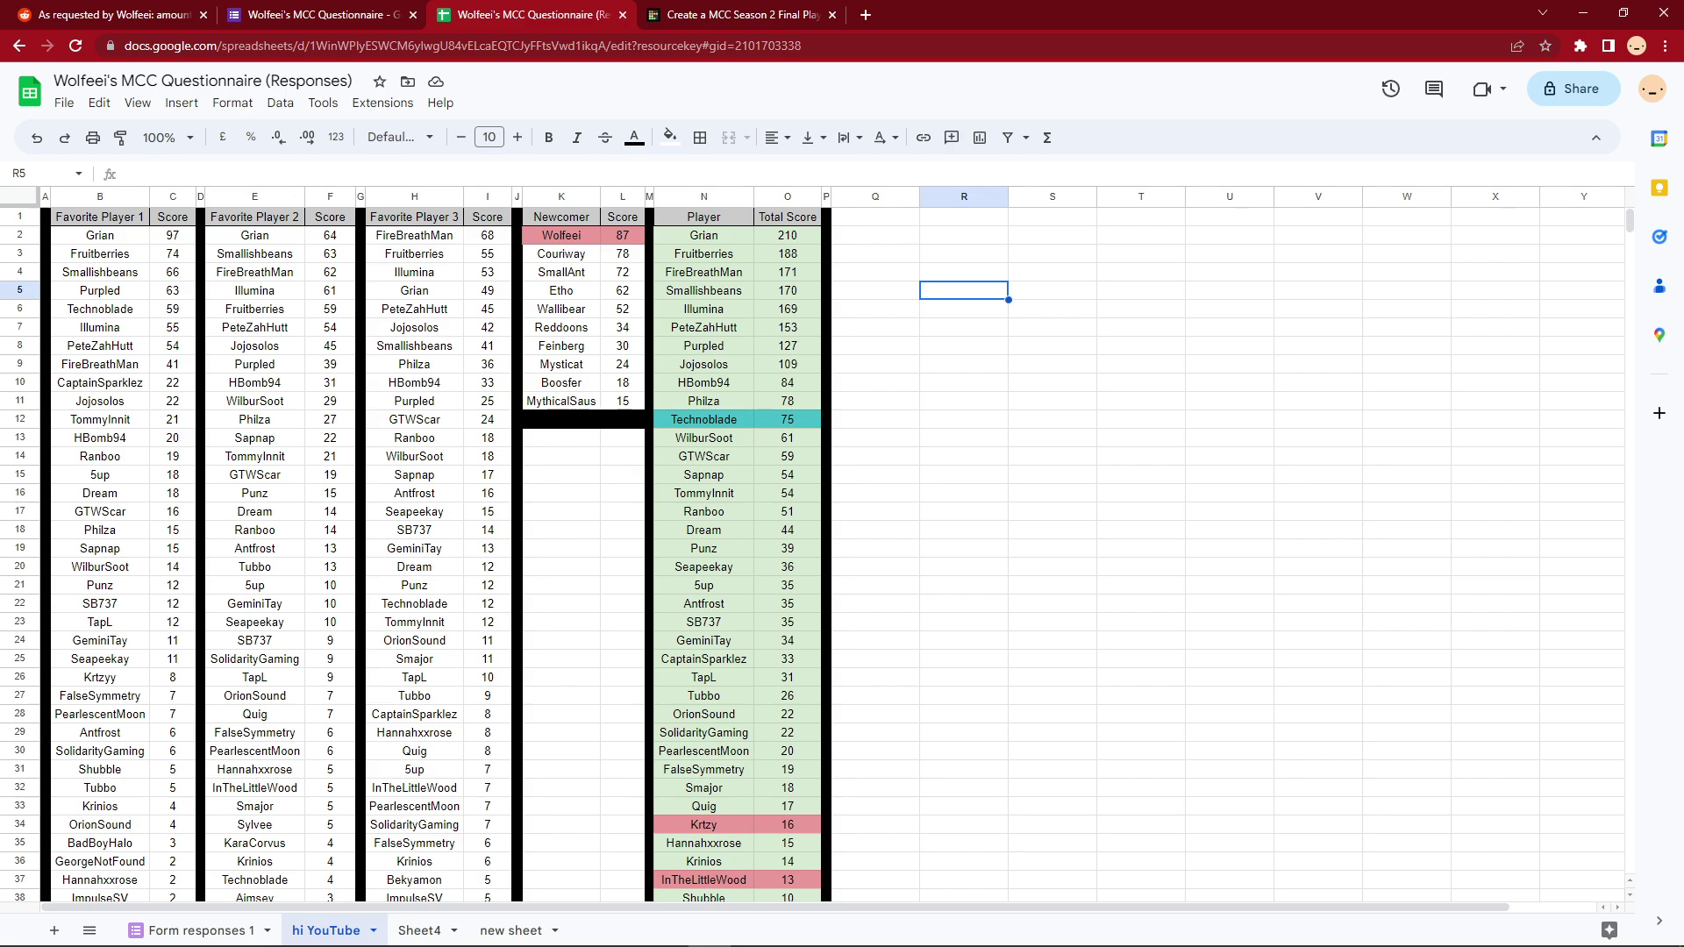
scroll(789, 553, down, 5)
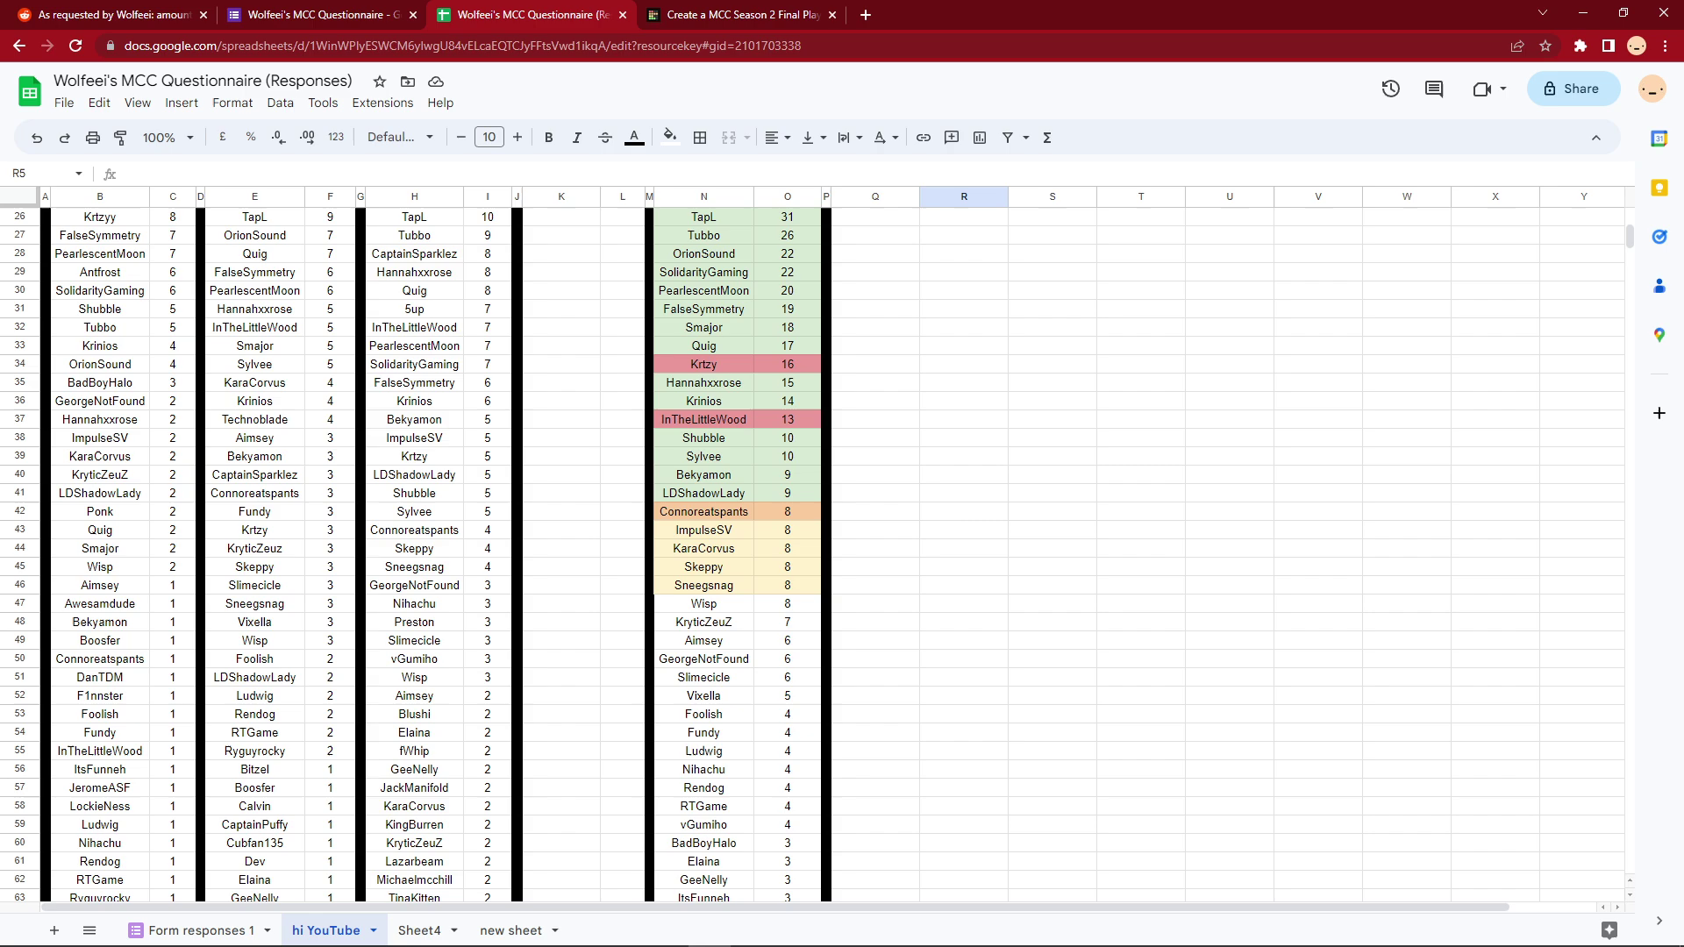
scroll(789, 552, down, 3)
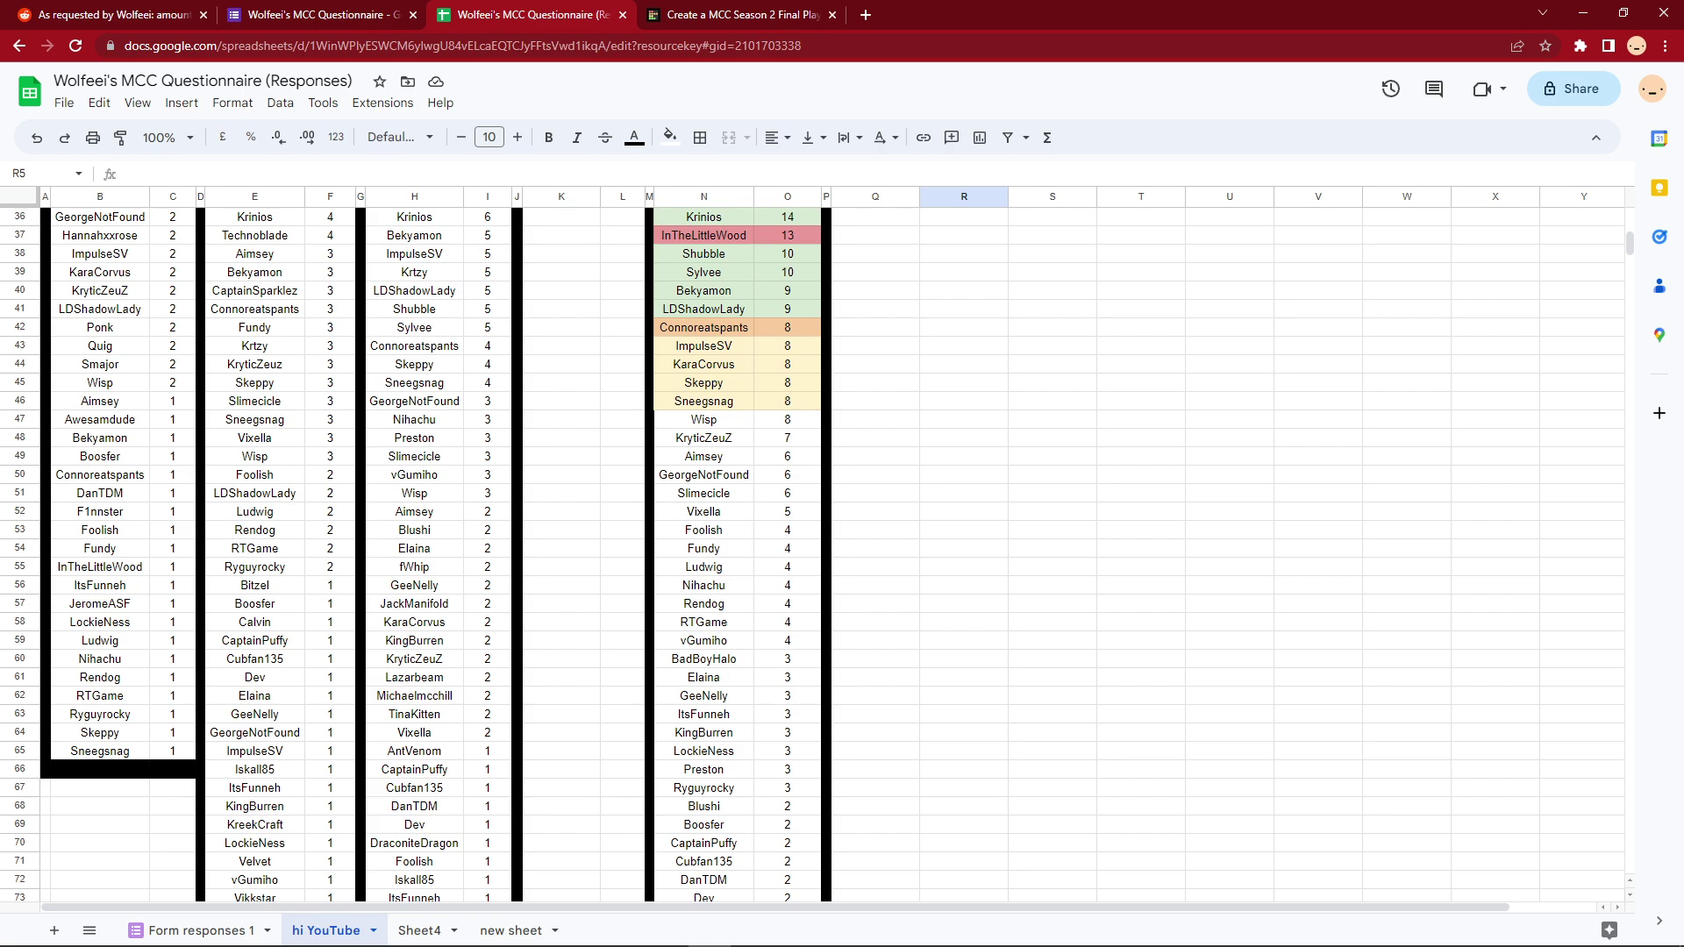
scroll(790, 552, down, 7)
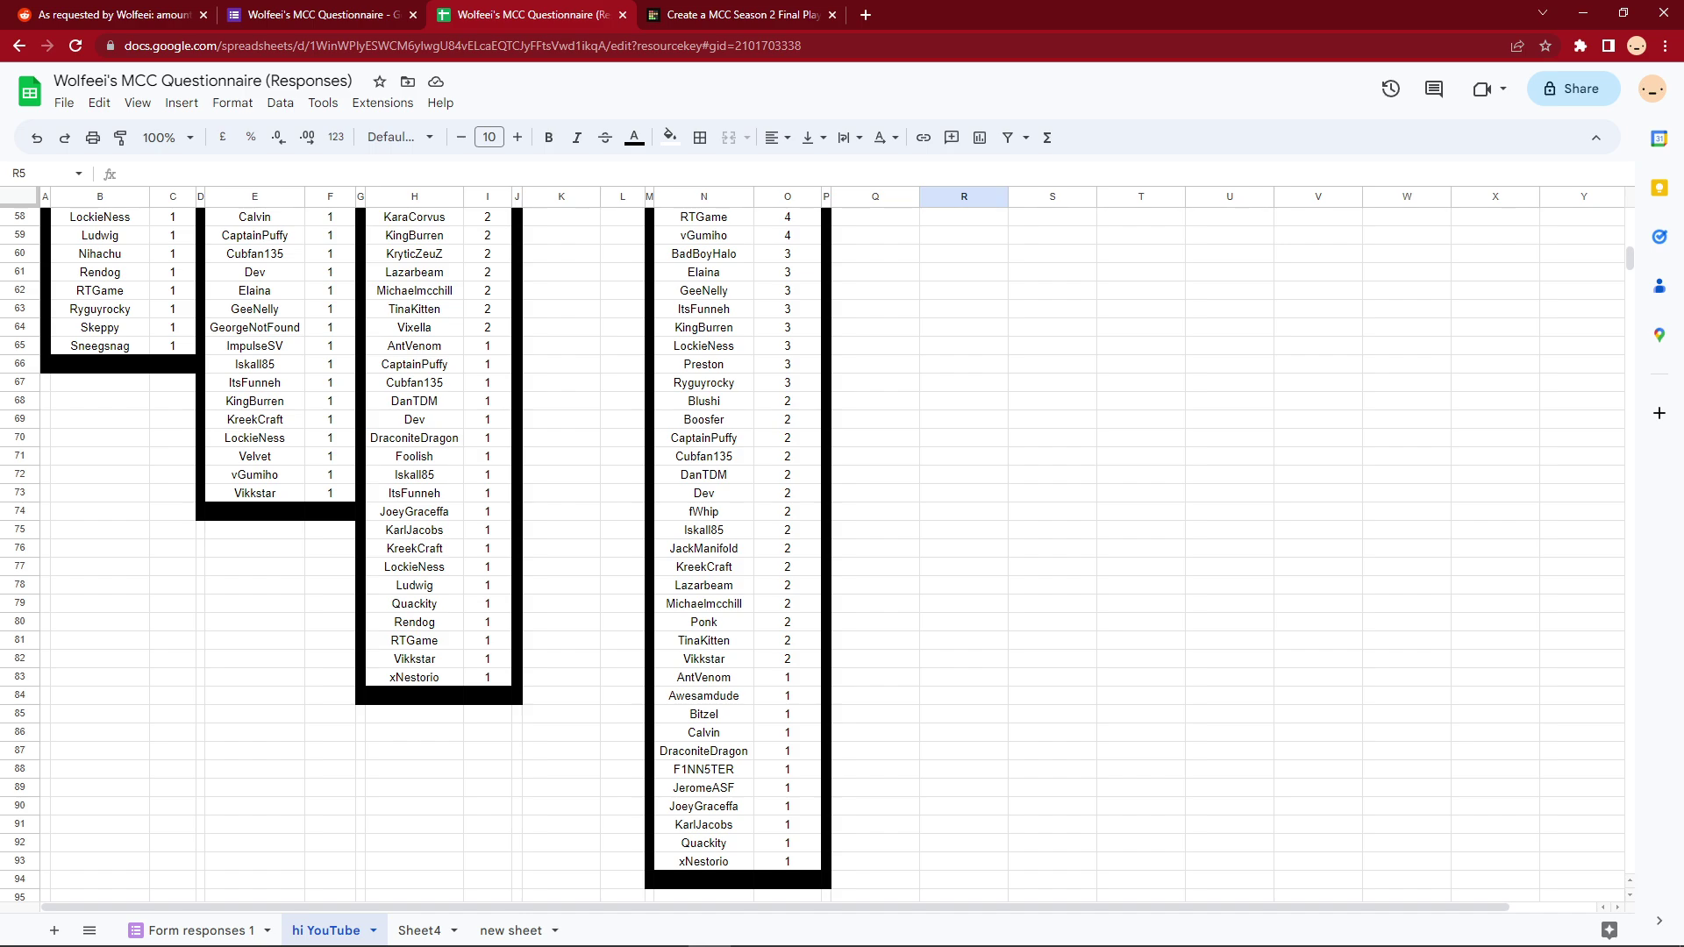
scroll(789, 552, up, 18)
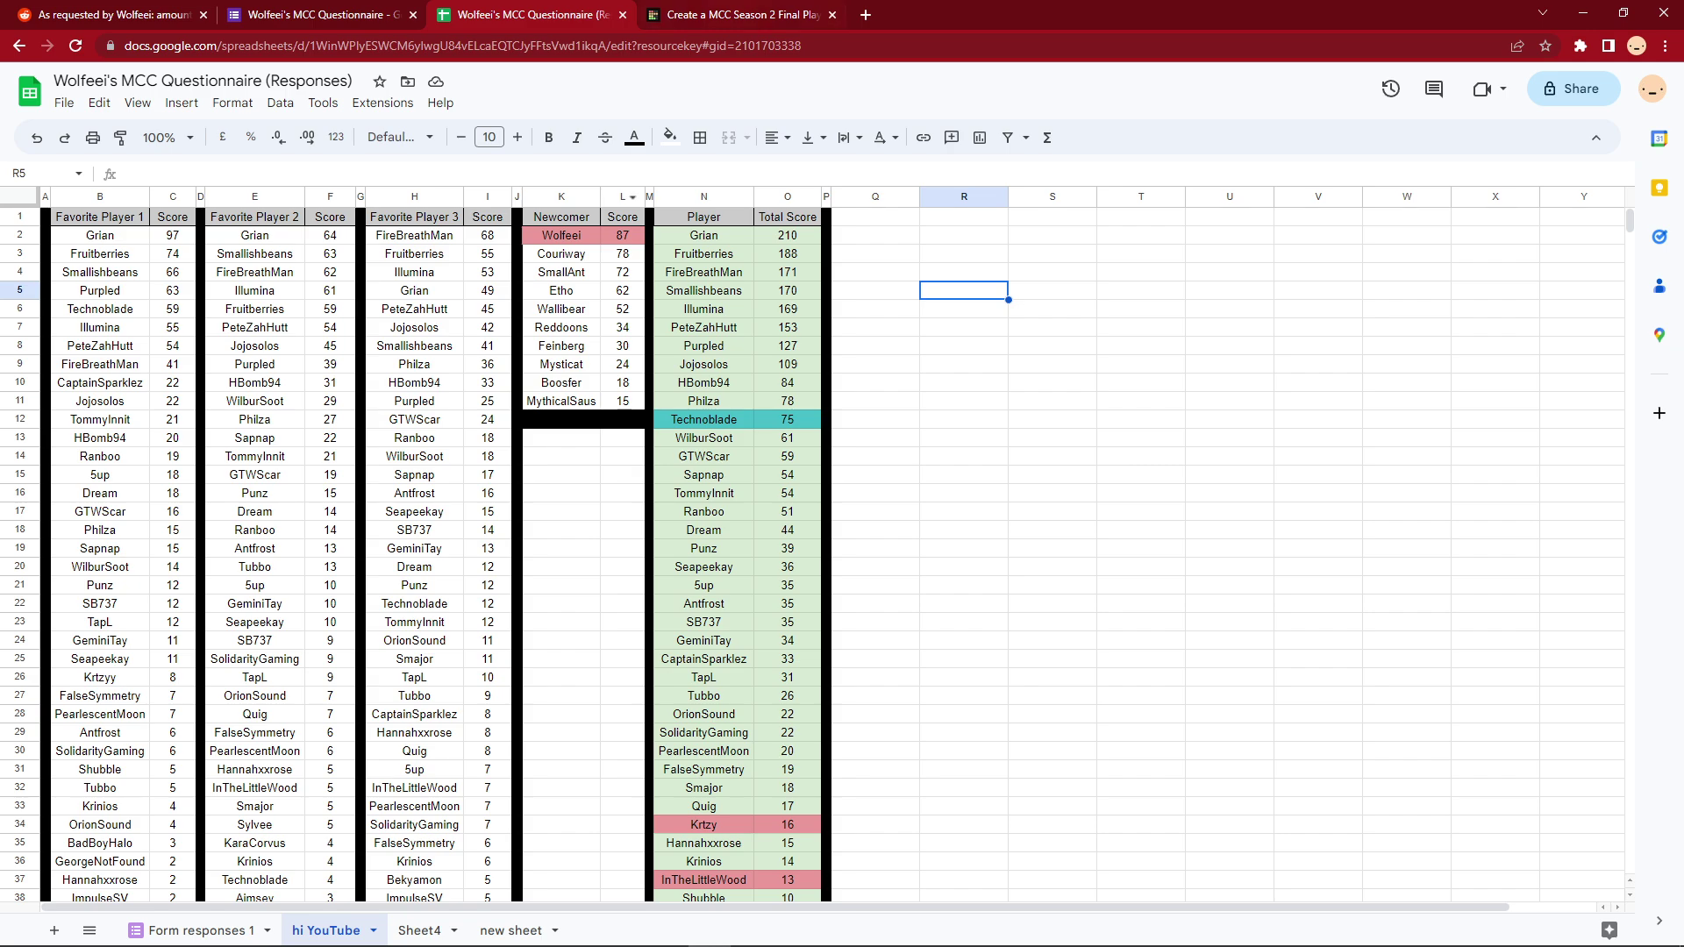
Step: Turn off Accepting responses for the MCC Questionnaire in Google Forms
click(316, 14)
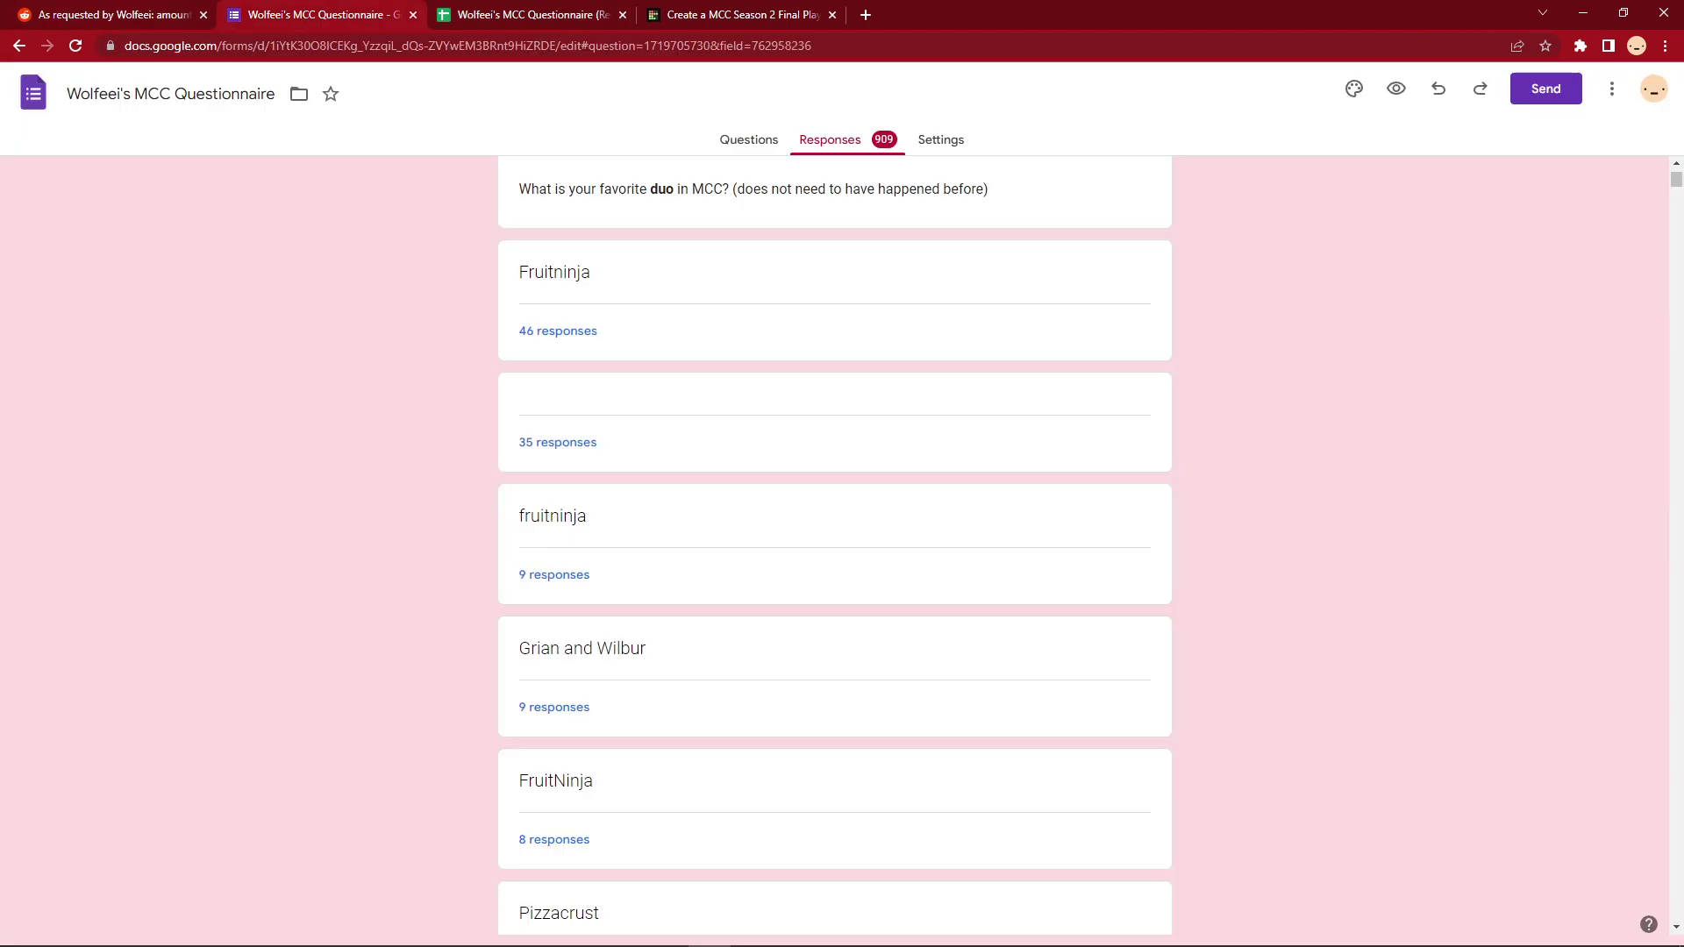
scroll(834, 544, up, 3)
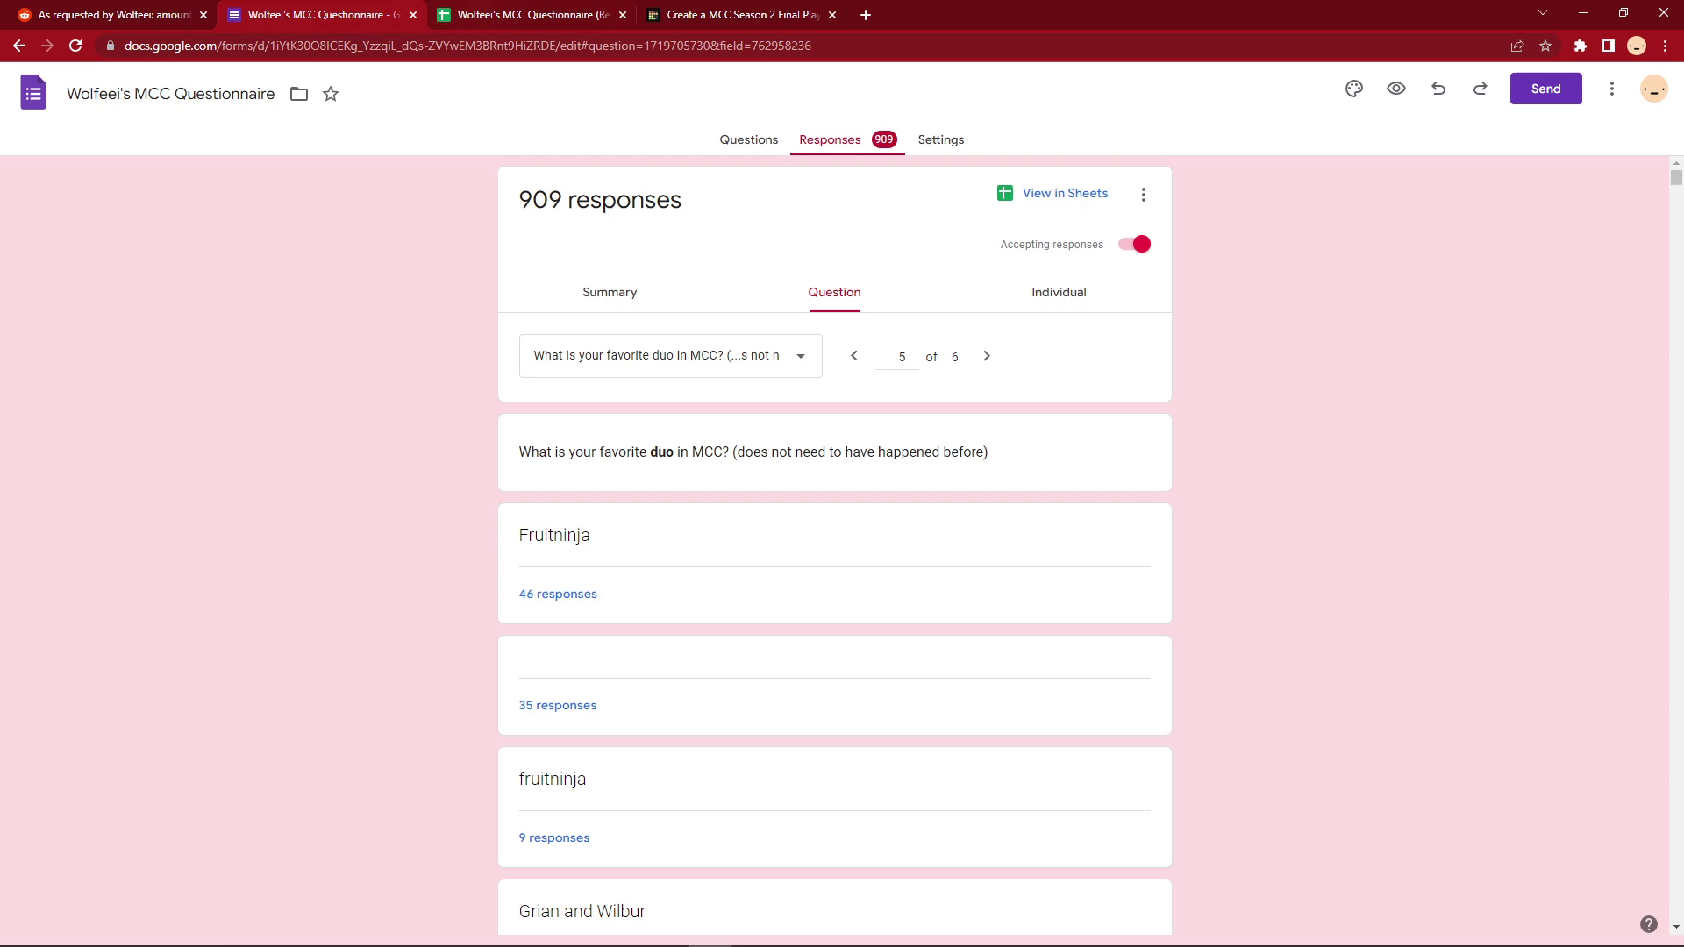
key(ctrl+Tab)
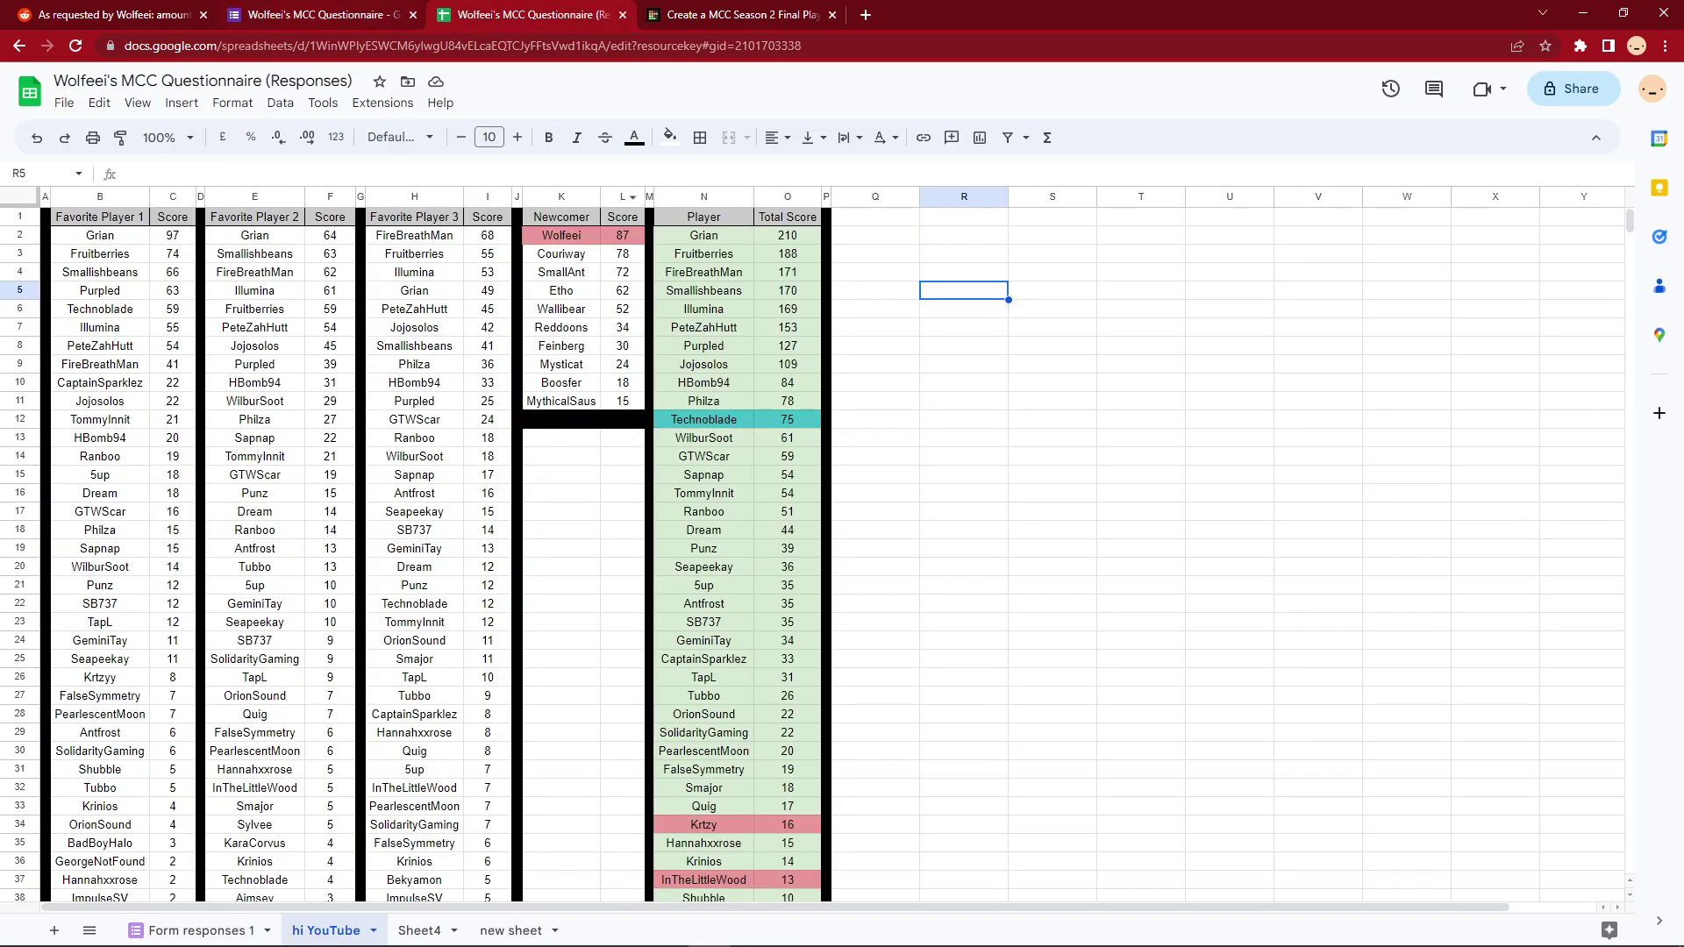
key(ctrl+shift+Tab)
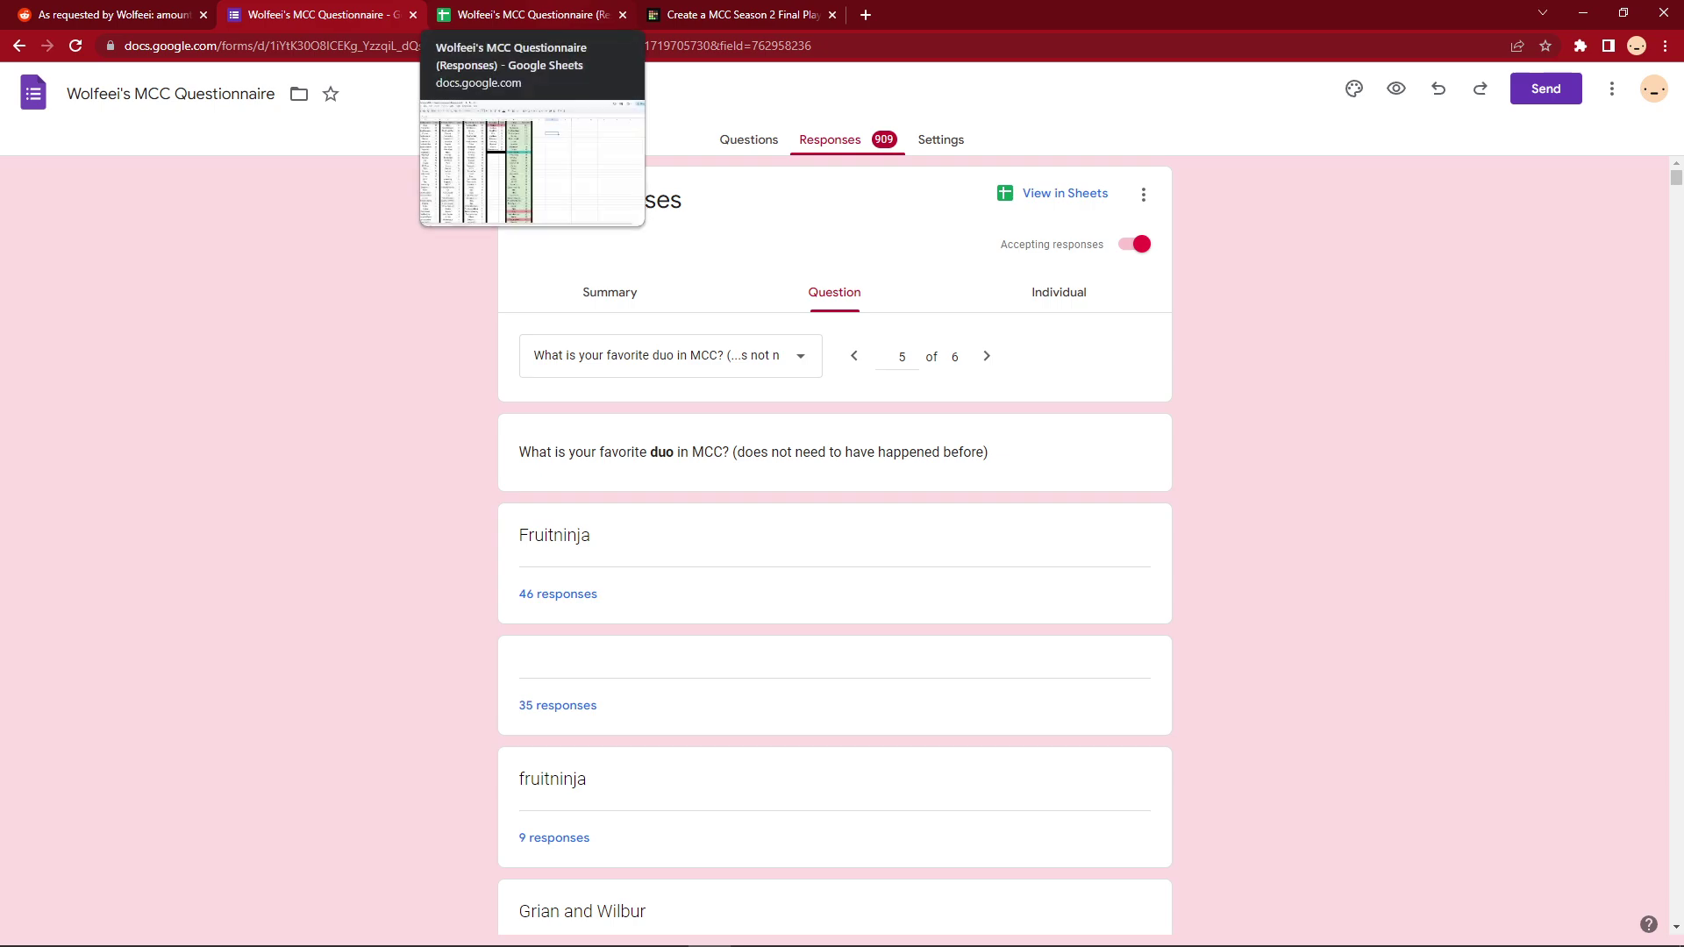
key(ctrl+Tab)
key(ctrl+shift+Tab)
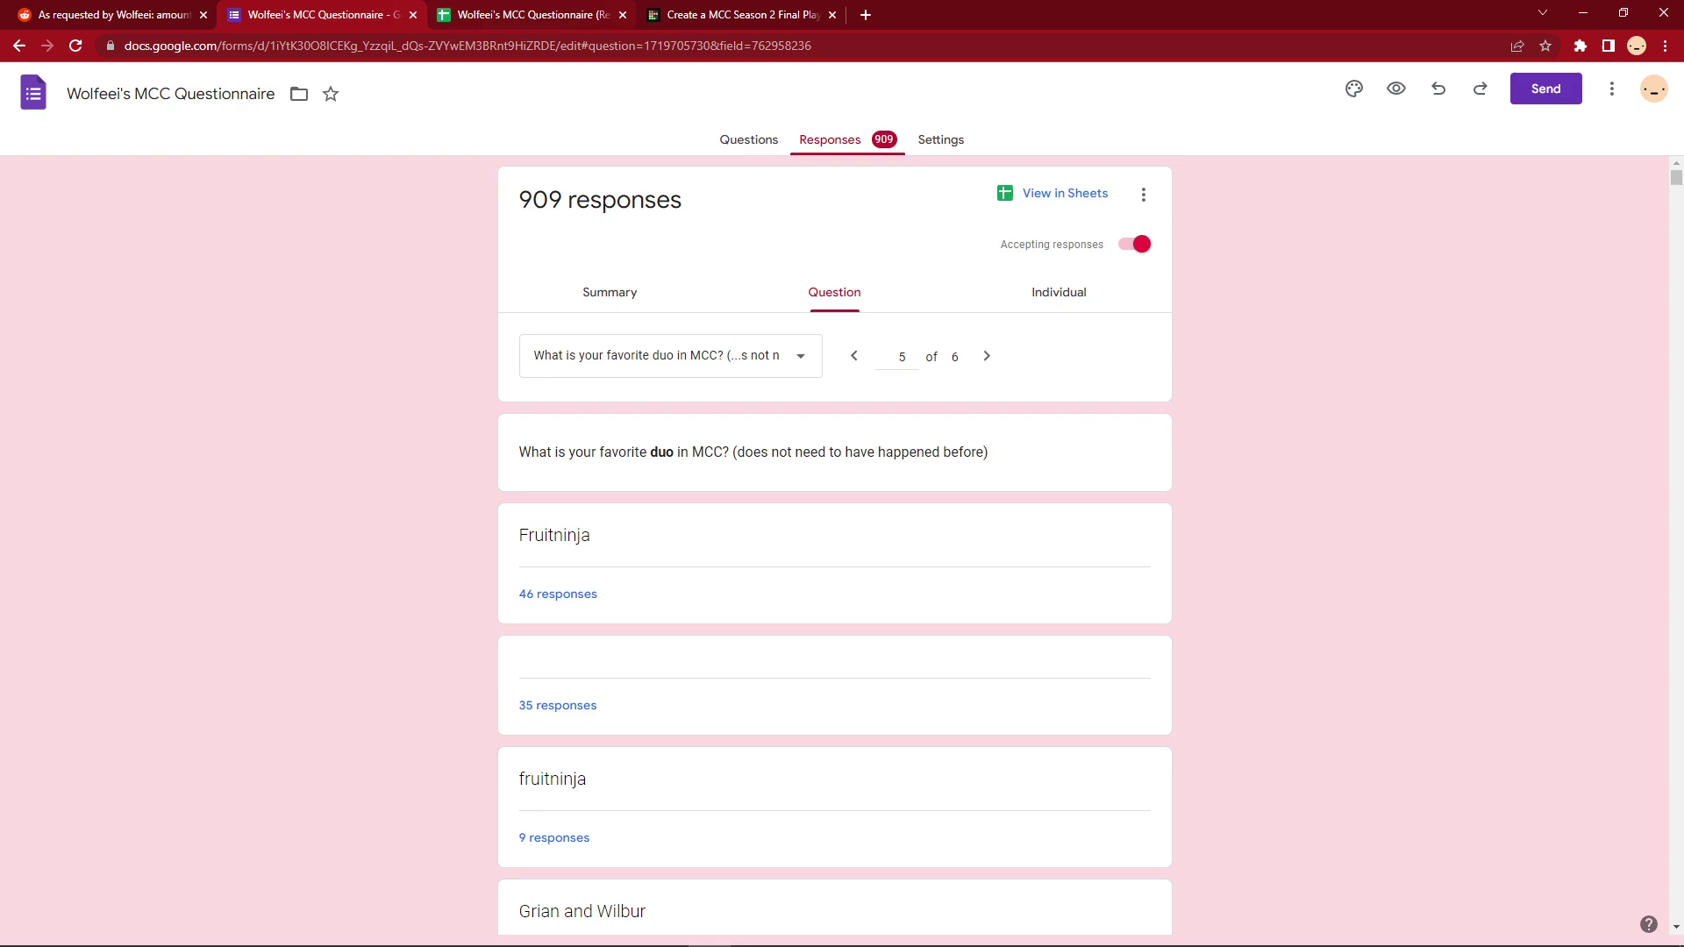
click(1137, 244)
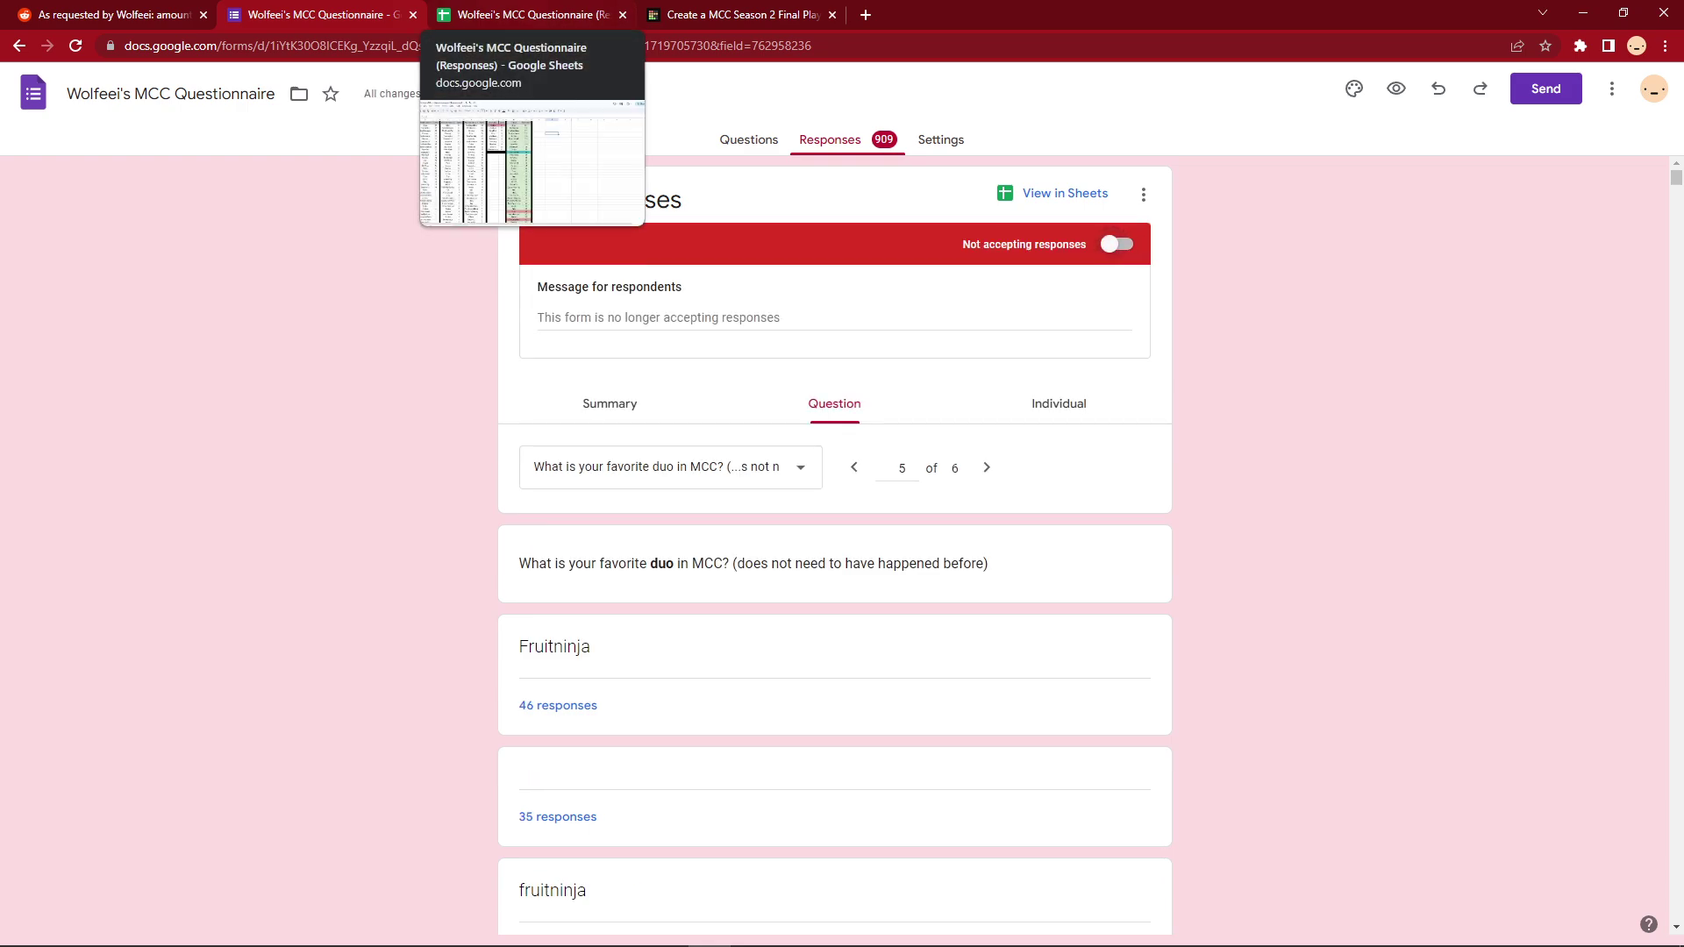
Step: Pass through the score spreadsheet and bring up the TierMaker MCC Season 2 tier list
click(525, 15)
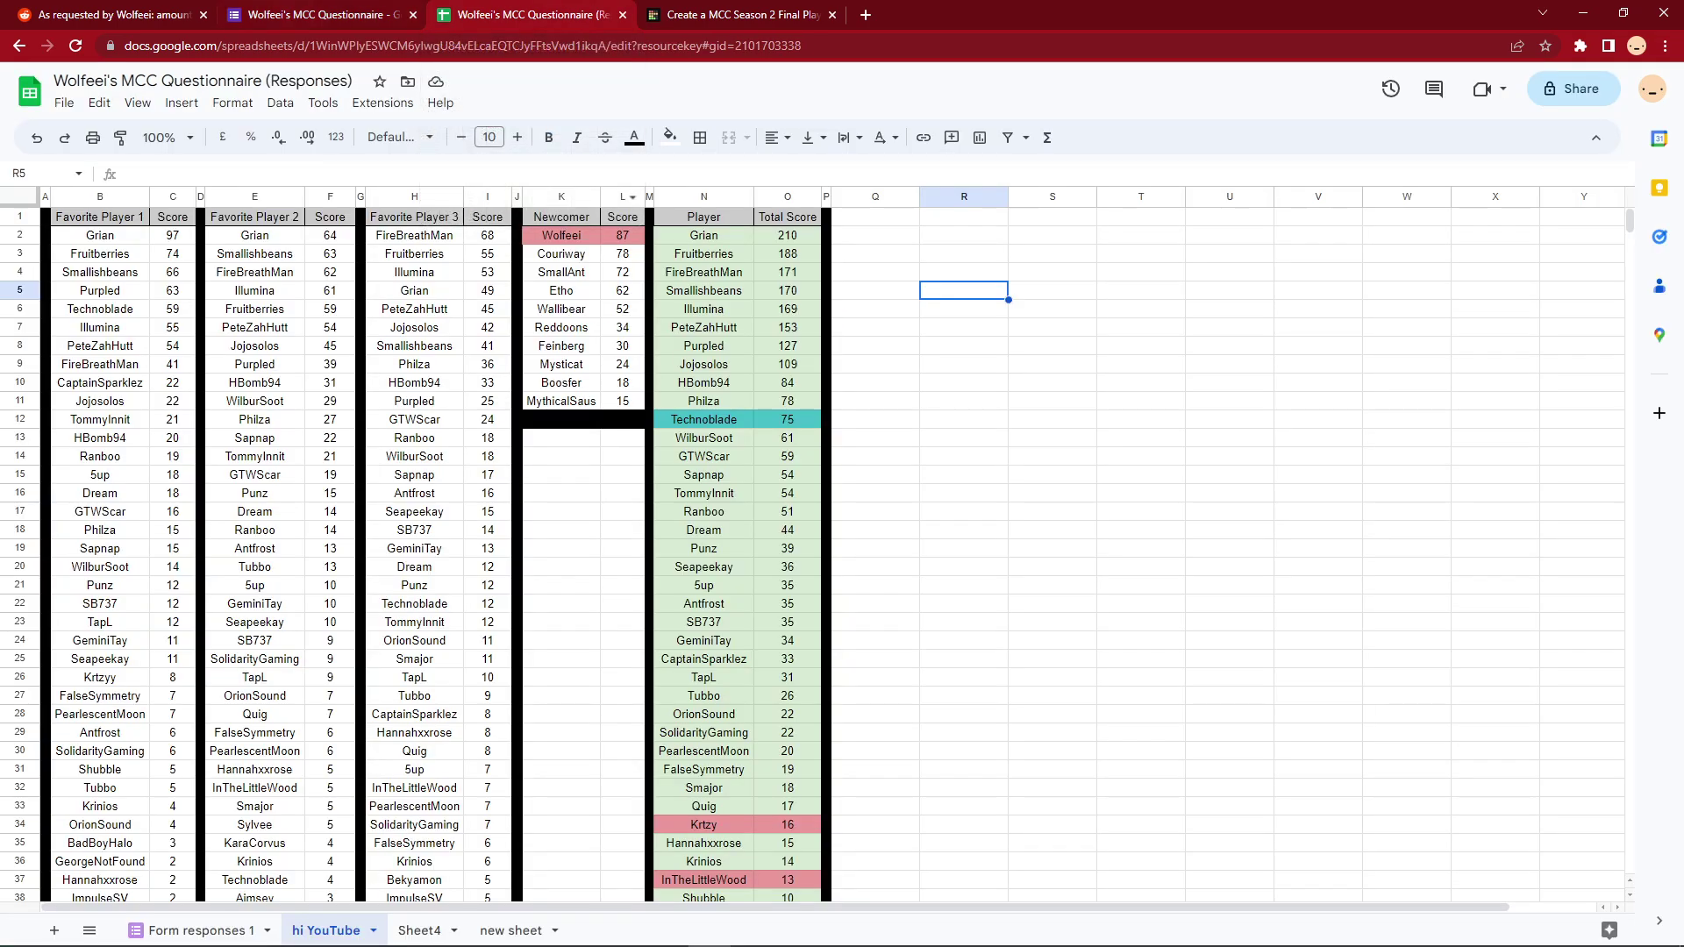
key(ctrl+shift+Tab)
key(ctrl+Tab)
click(741, 15)
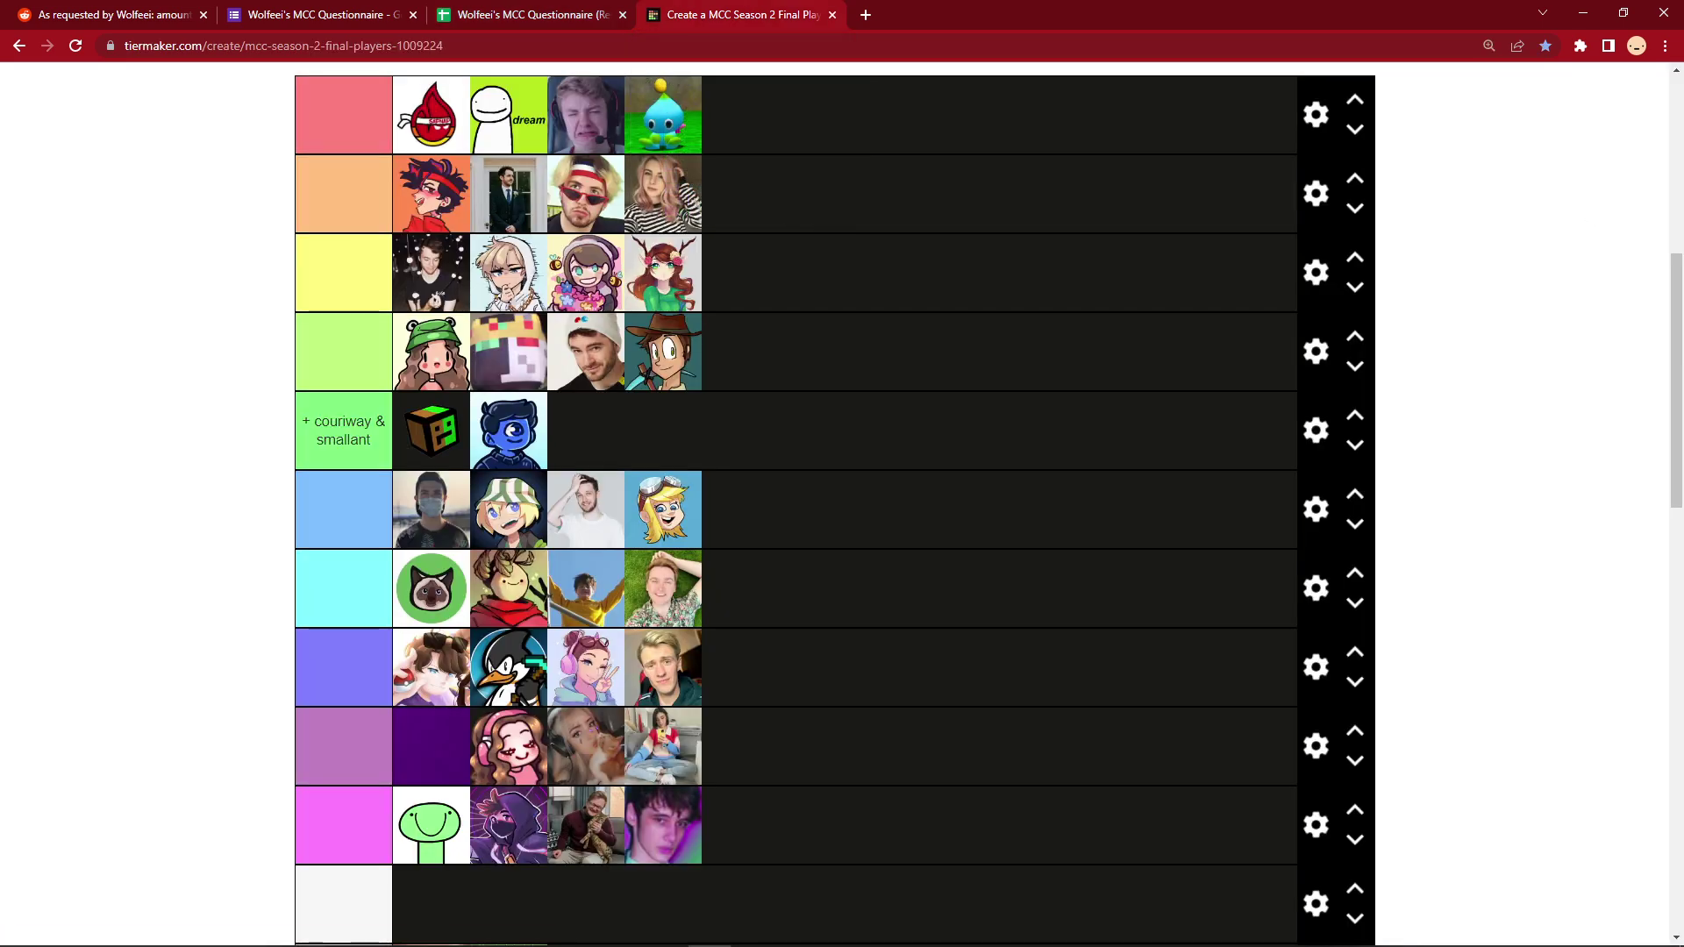
key(ctrl+shift+Tab)
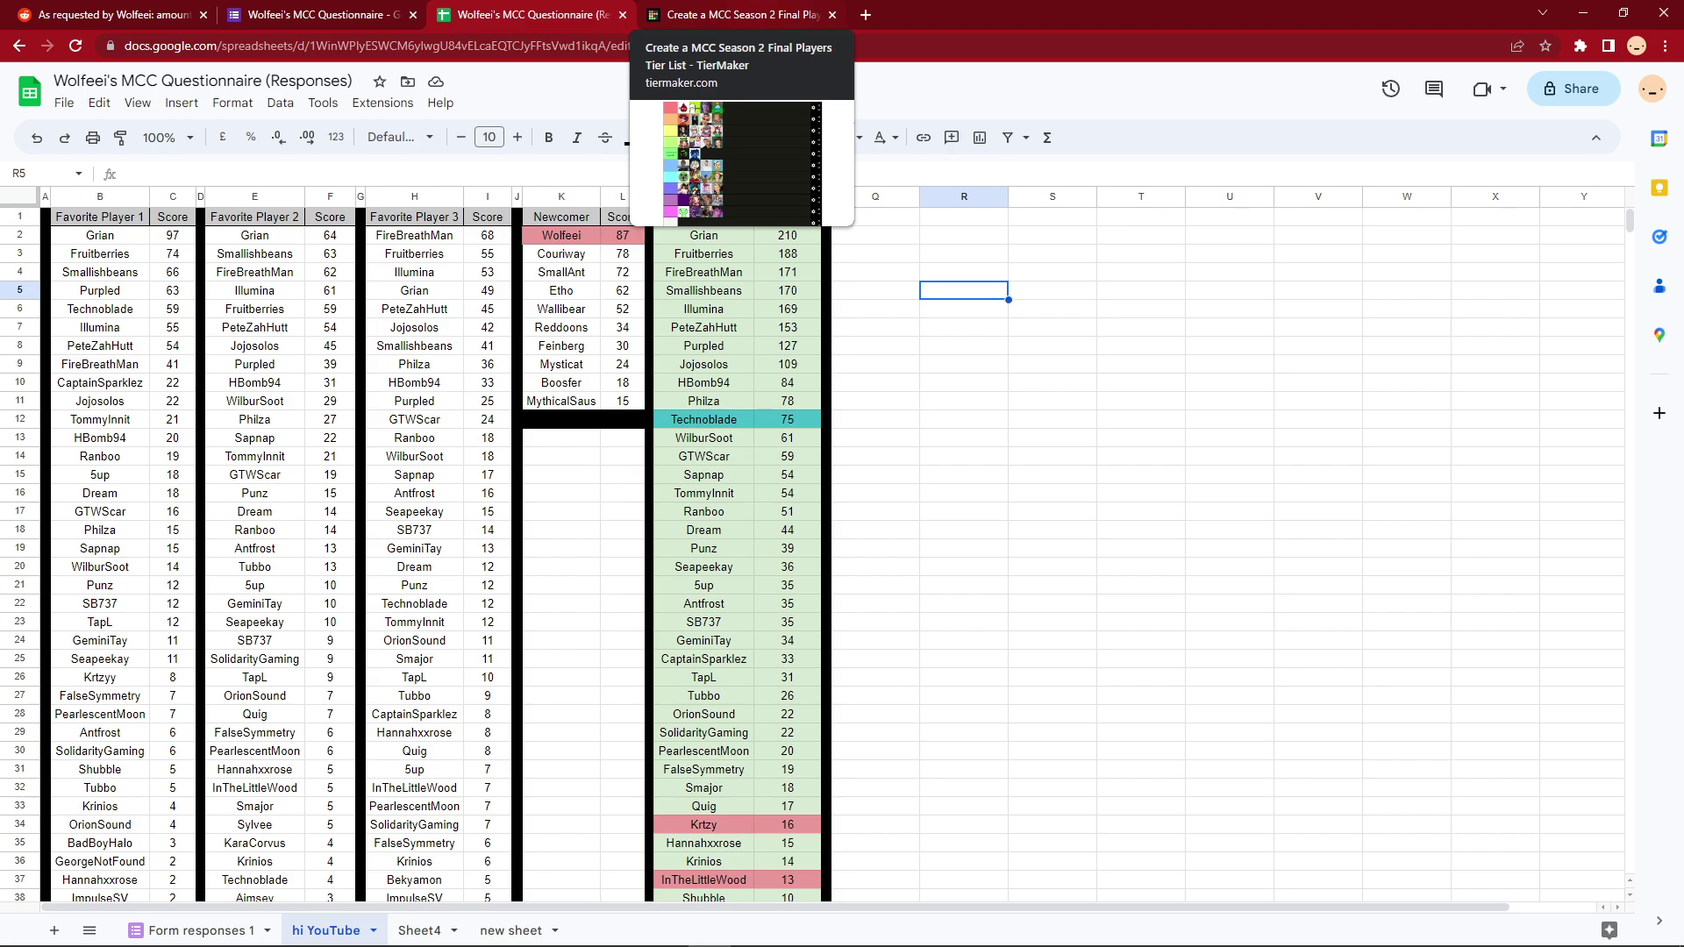
click(736, 15)
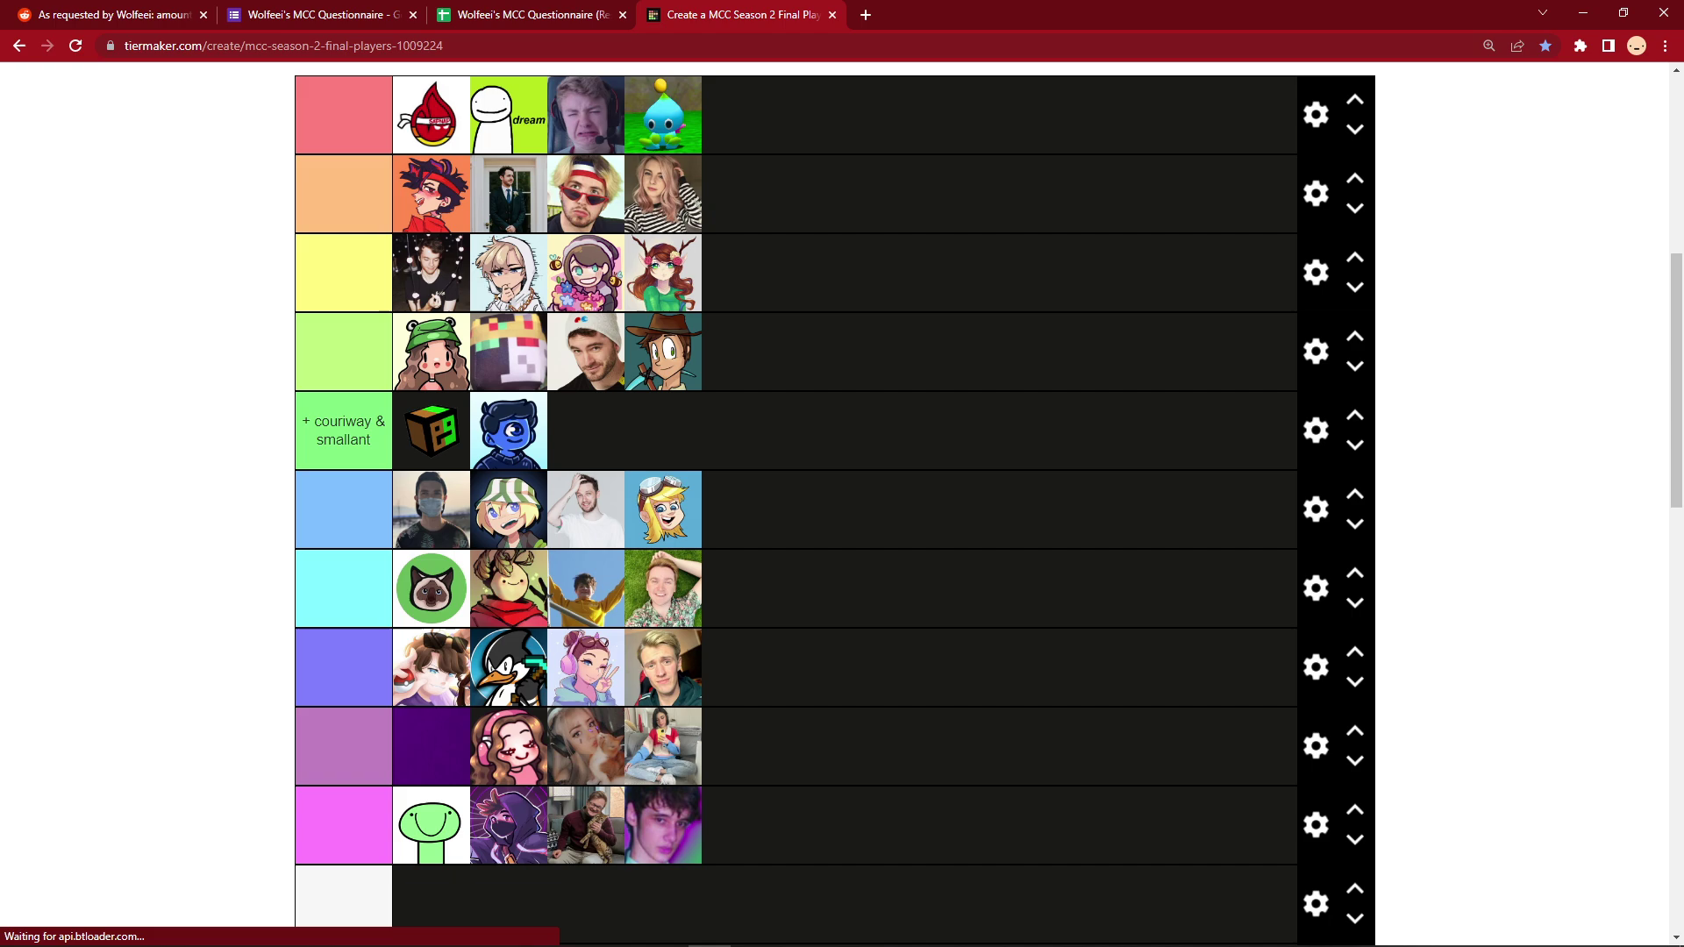